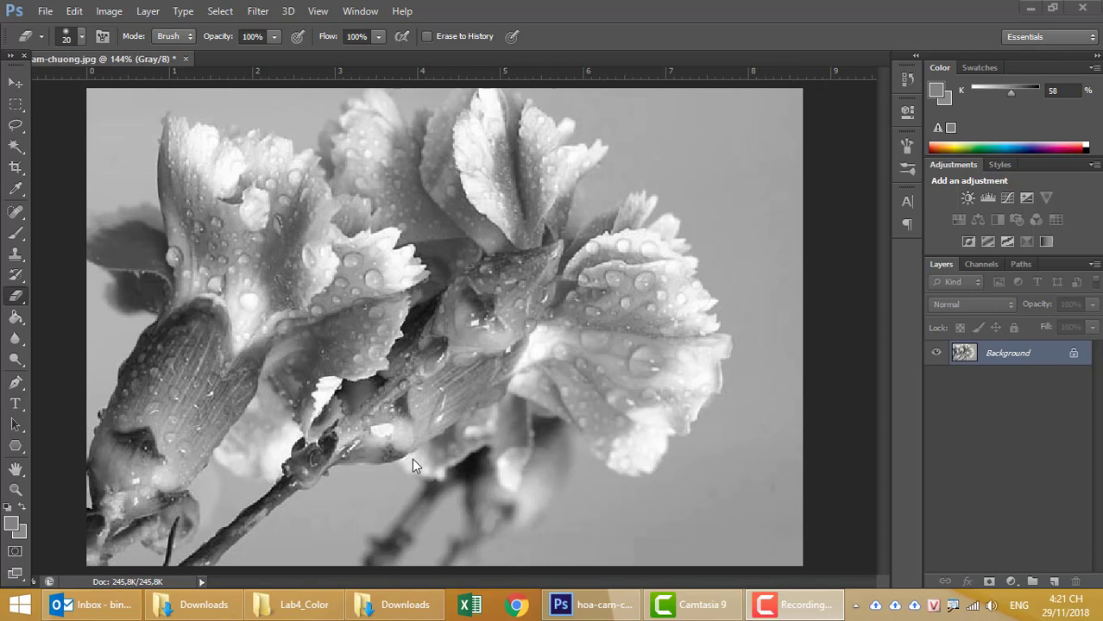
Step: Convert the carnation photo from Grayscale to RGB Color mode via Image > Mode
{"action": "left_click", "coordinate": [15, 553]}
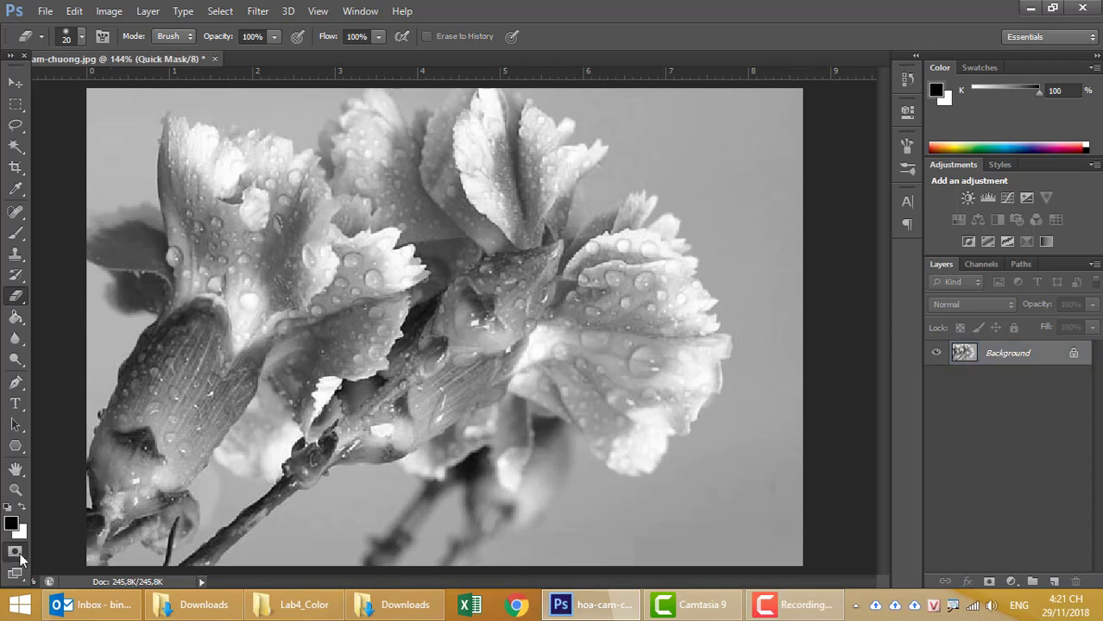
{"action": "left_click", "coordinate": [15, 553]}
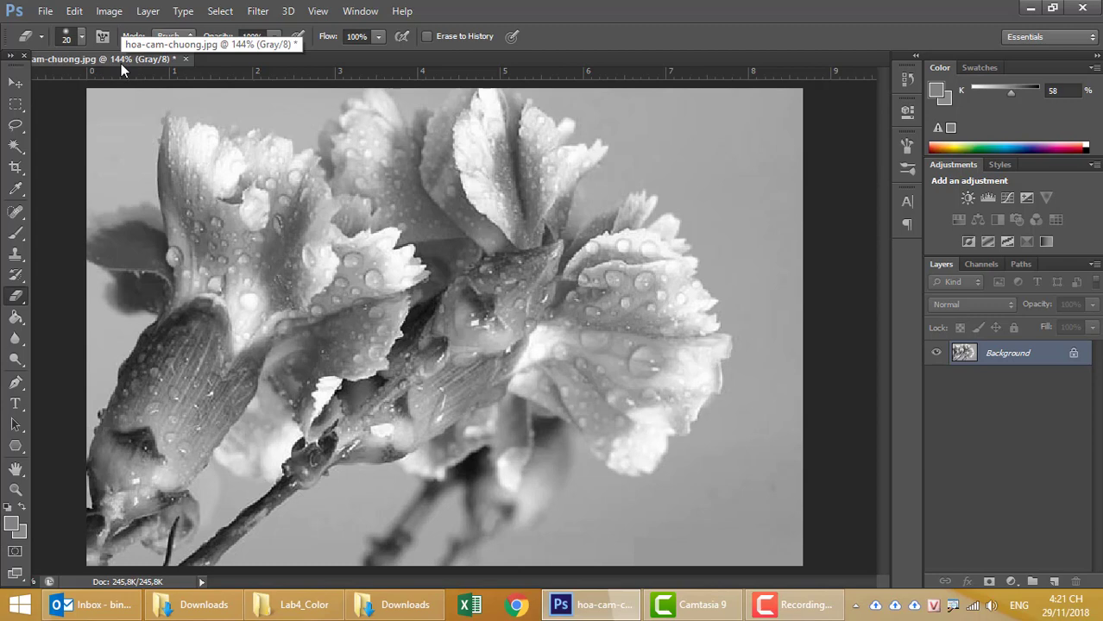
{"action": "left_click", "coordinate": [110, 11]}
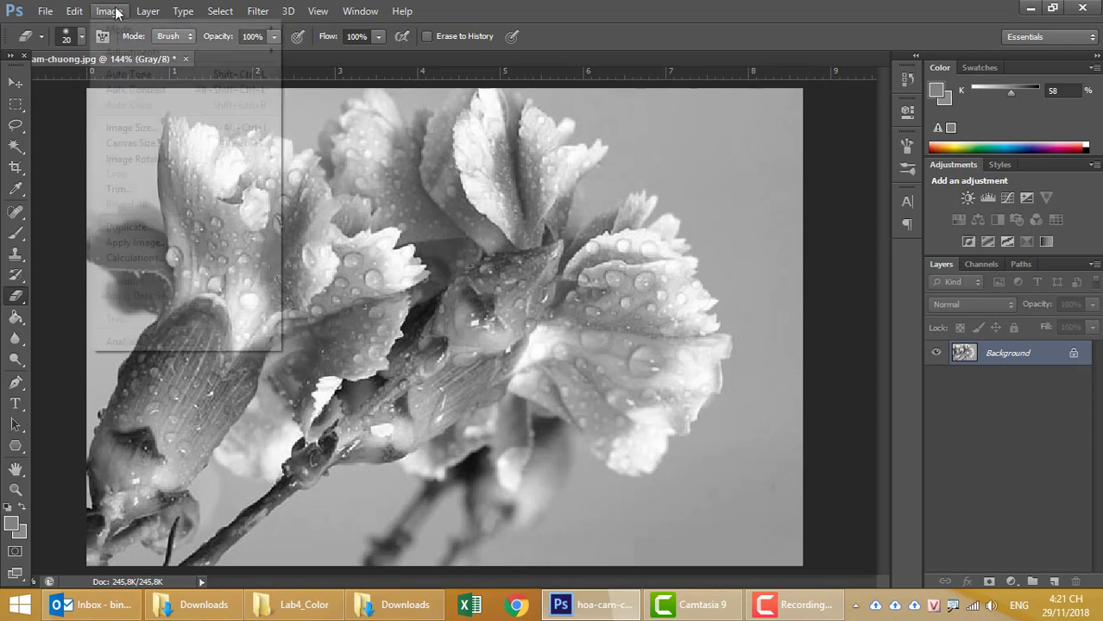
{"action": "left_click", "coordinate": [304, 93]}
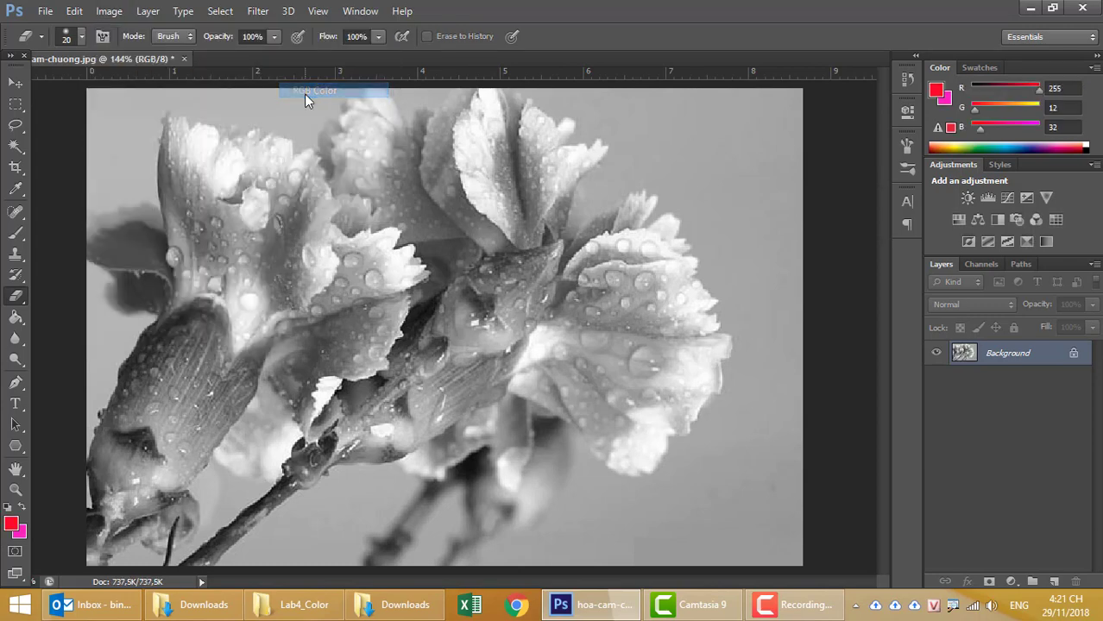
{"action": "left_click", "coordinate": [15, 550]}
Step: Leave Quick Mask and set the foreground colour to blue (R 12, G 0, B 255)
{"action": "left_click", "coordinate": [16, 551]}
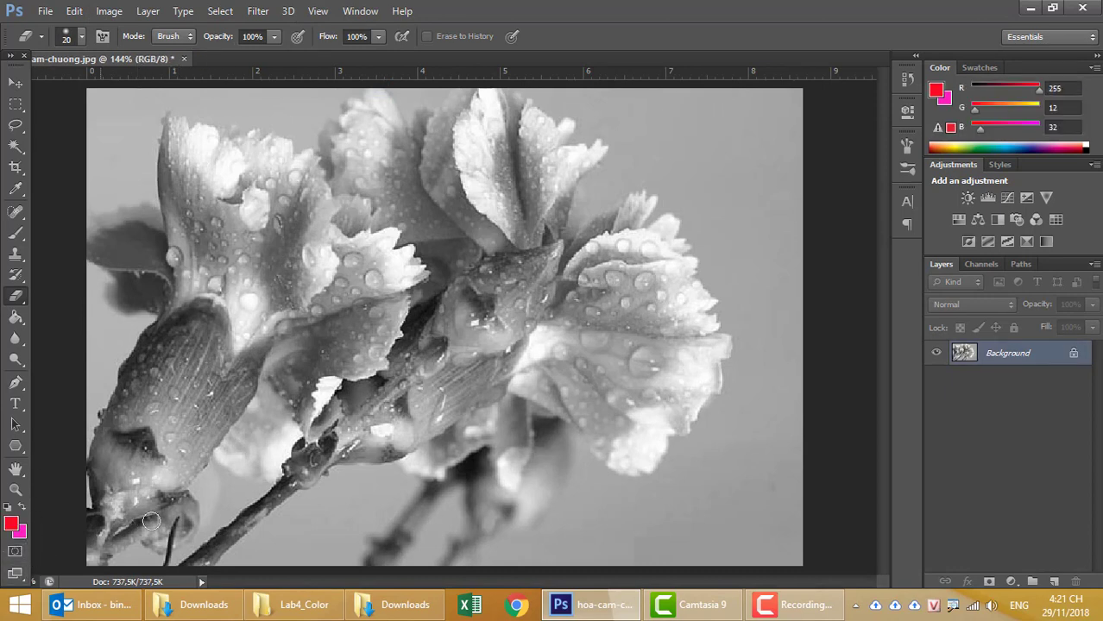
{"action": "left_click", "coordinate": [11, 523]}
{"action": "left_click", "coordinate": [905, 390]}
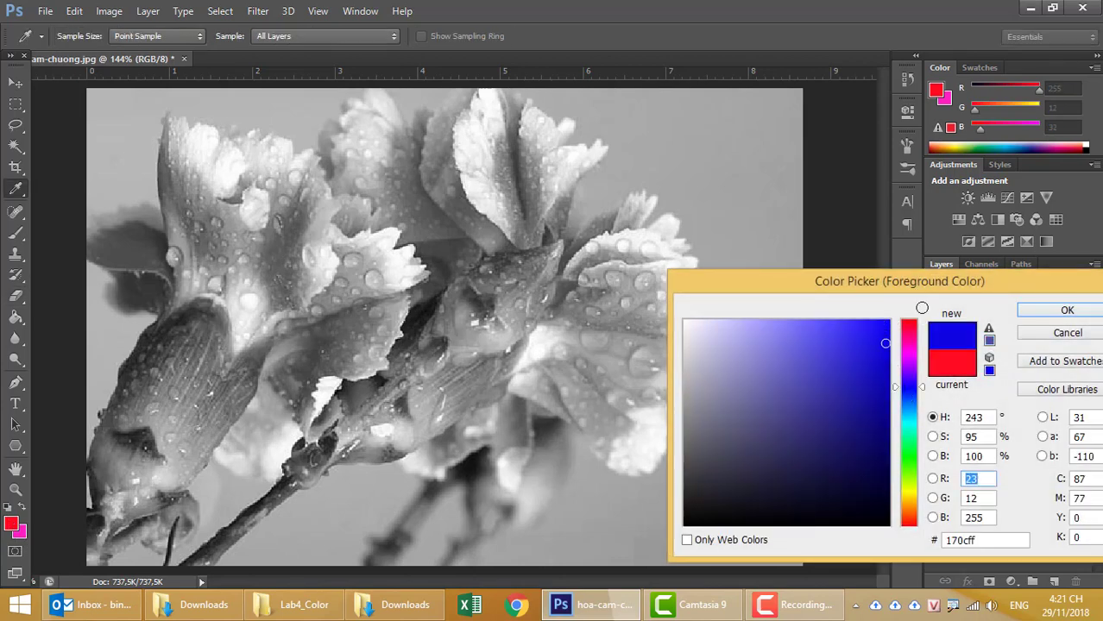
{"action": "left_click", "coordinate": [1066, 310]}
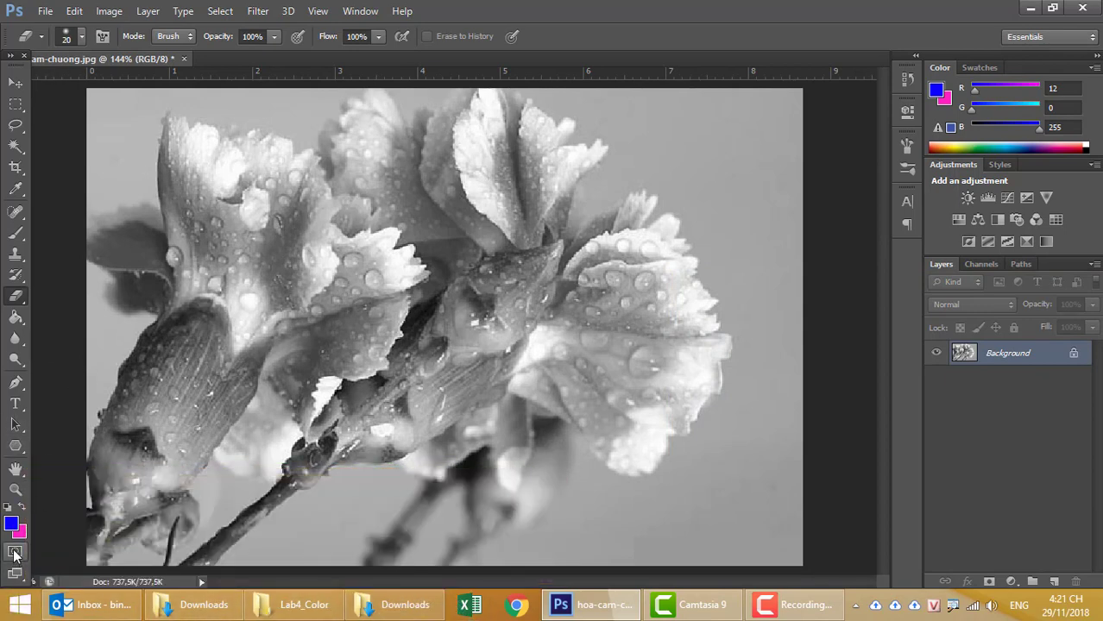
Step: Try magenta strokes along the bud's edge, then discard them and return to Quick Mask mode
{"action": "left_click", "coordinate": [14, 553]}
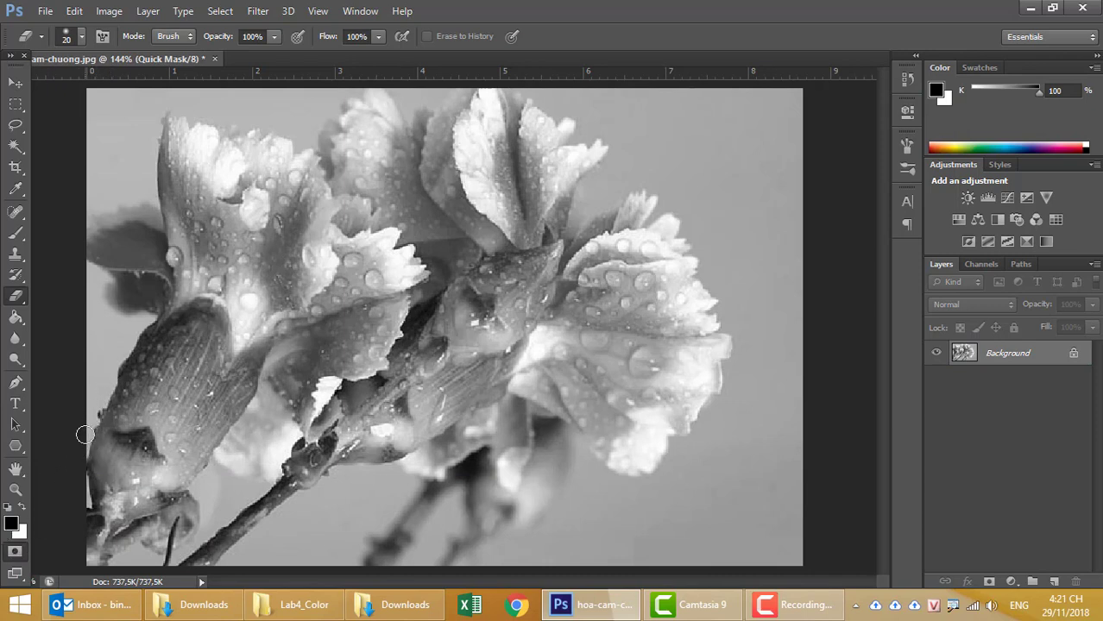
{"action": "left_click", "coordinate": [14, 552]}
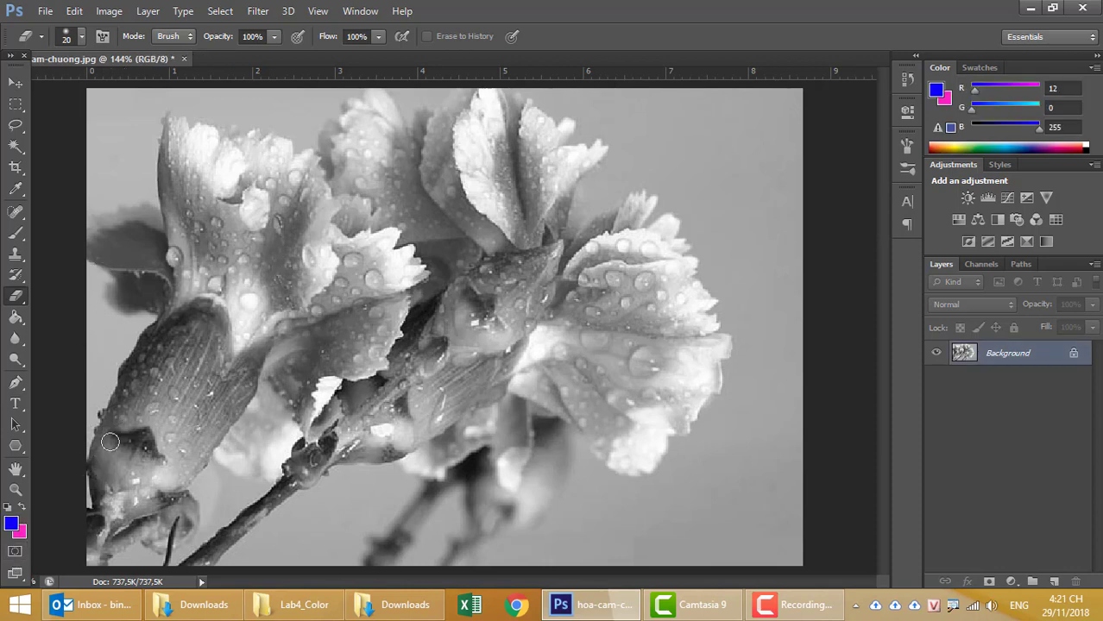
{"action": "left_click_drag", "start_coordinate": [108, 393], "coordinate": [76, 452]}
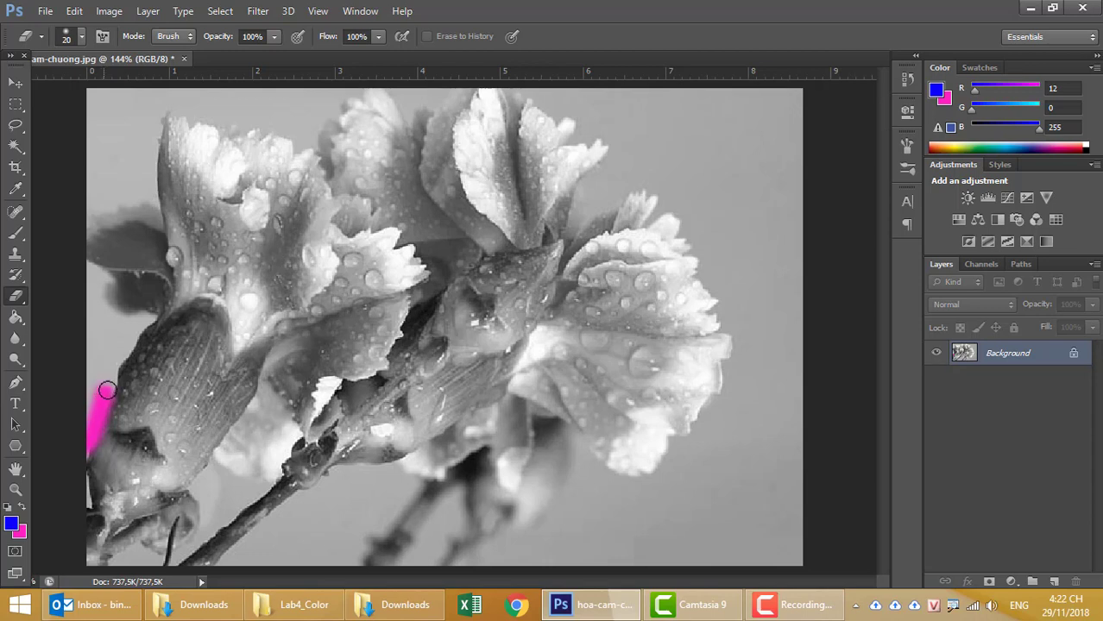
{"action": "mouse_move", "coordinate": [107, 390]}
{"action": "left_mouse_down"}
{"action": "mouse_move", "coordinate": [103, 283]}
{"action": "mouse_move", "coordinate": [86, 261]}
{"action": "left_mouse_up"}
{"action": "left_click", "coordinate": [11, 555]}
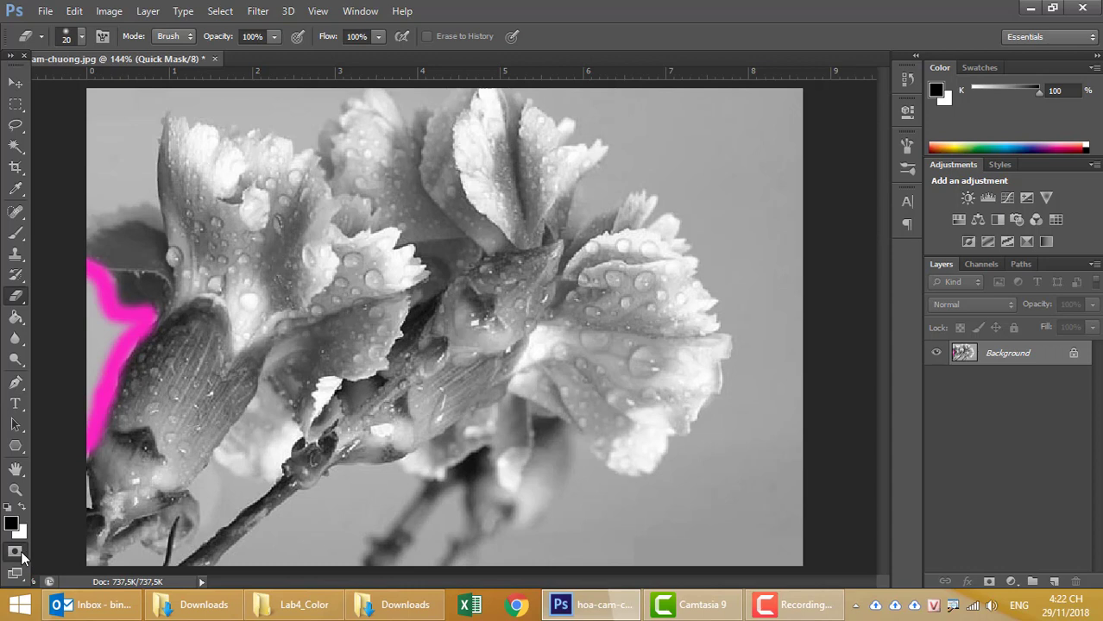
{"action": "left_click", "coordinate": [17, 553]}
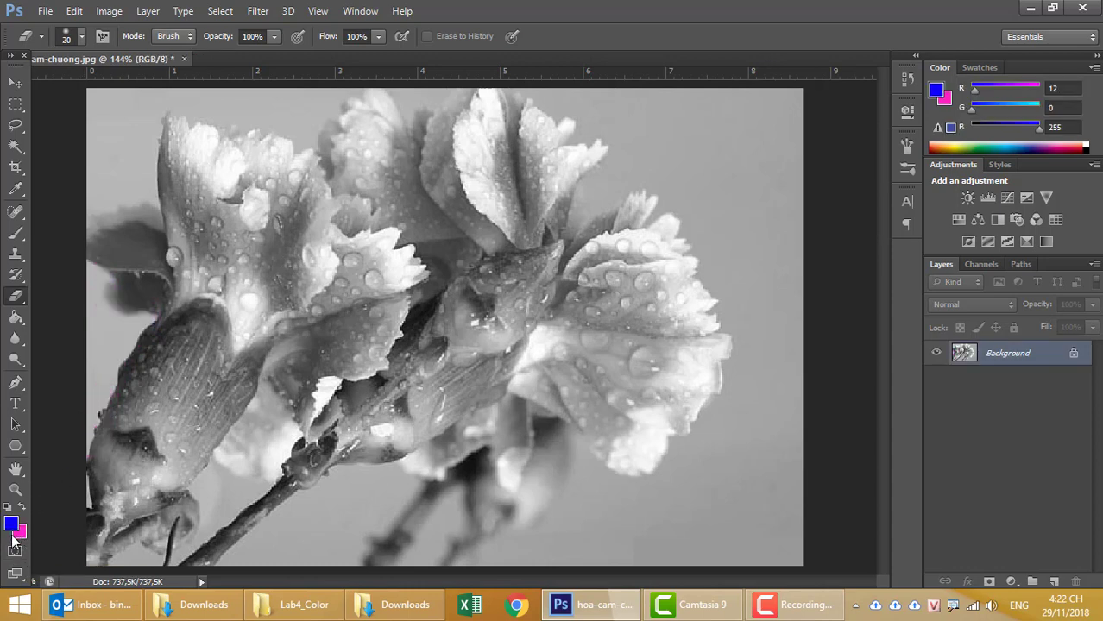
{"action": "left_click", "coordinate": [14, 553]}
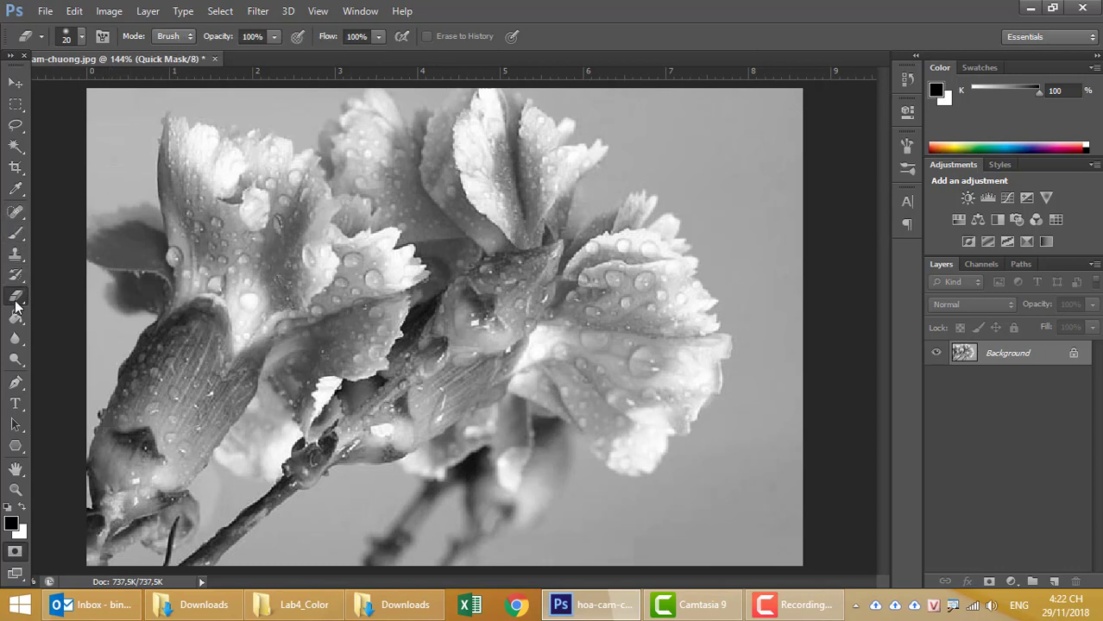
Step: Select the Brush at size 9 in Quick Mask mode, zoomed in on the bud
{"action": "left_click", "coordinate": [15, 233]}
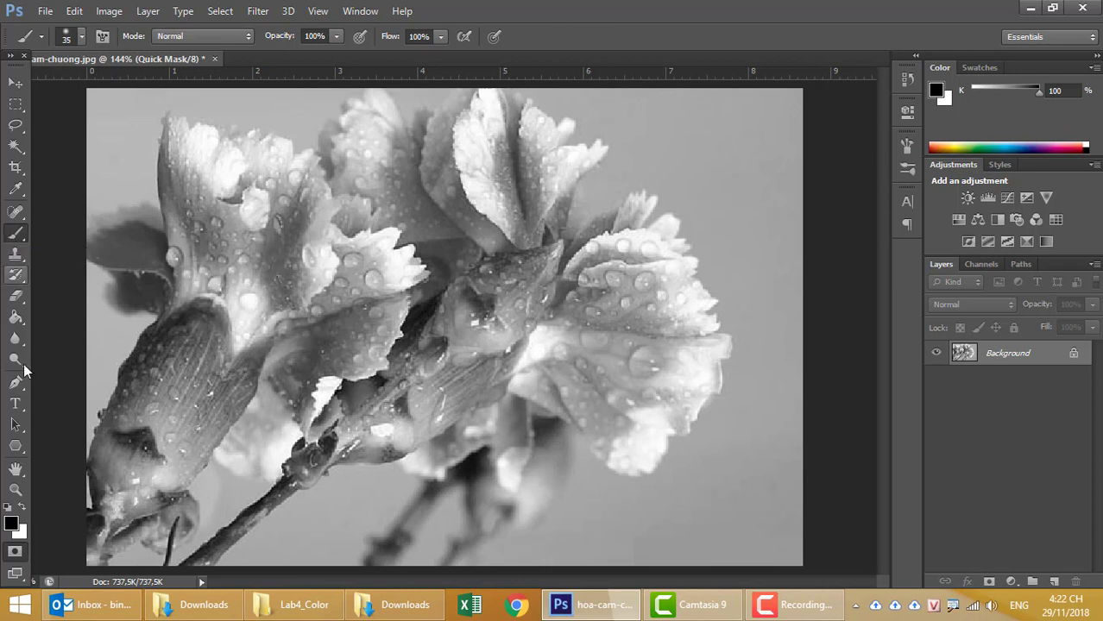
{"action": "left_click", "coordinate": [13, 553]}
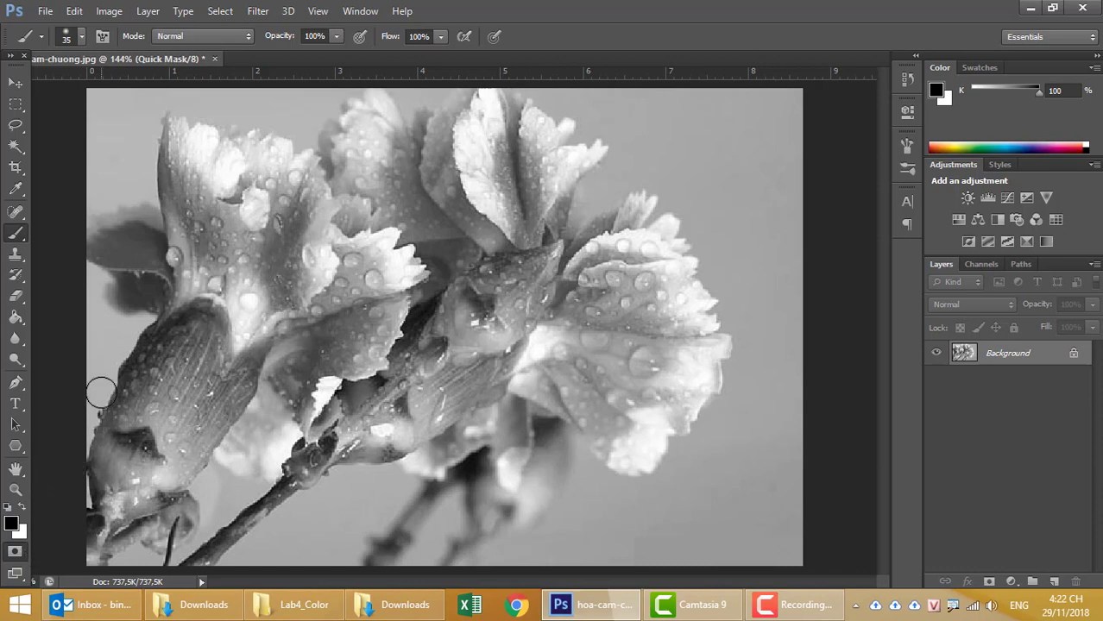
{"action": "scroll", "coordinate": [101, 393], "scroll_direction": "up", "scroll_amount": 3}
{"action": "scroll", "coordinate": [102, 390], "scroll_direction": "up", "scroll_amount": 3}
{"action": "scroll", "coordinate": [105, 387], "scroll_direction": "up", "scroll_amount": 2}
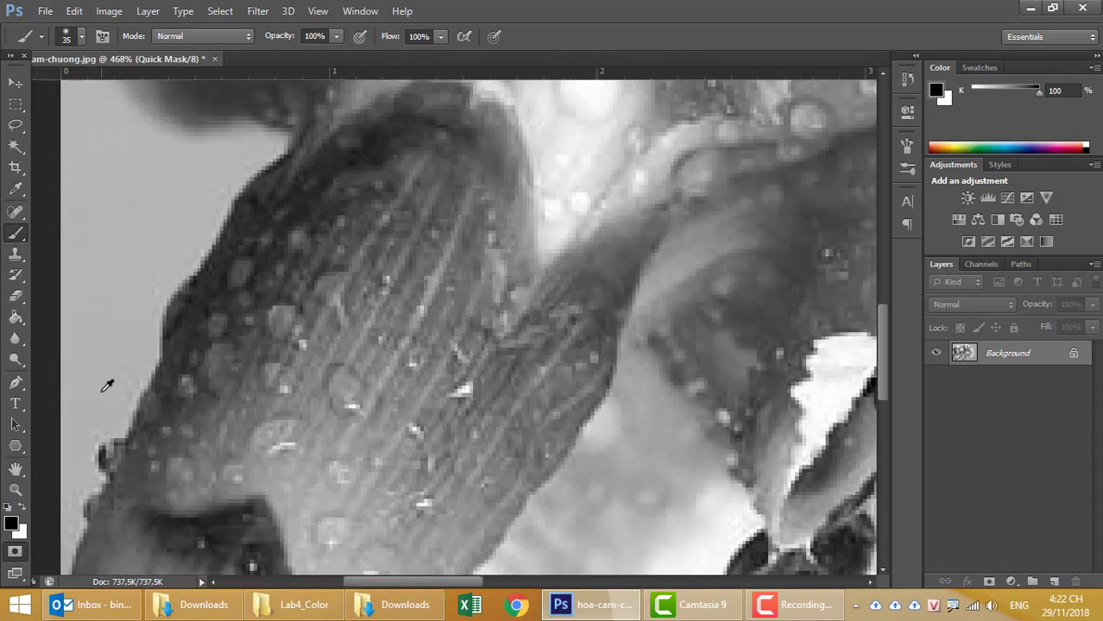
{"action": "scroll", "coordinate": [107, 385], "scroll_direction": "up", "scroll_amount": 1}
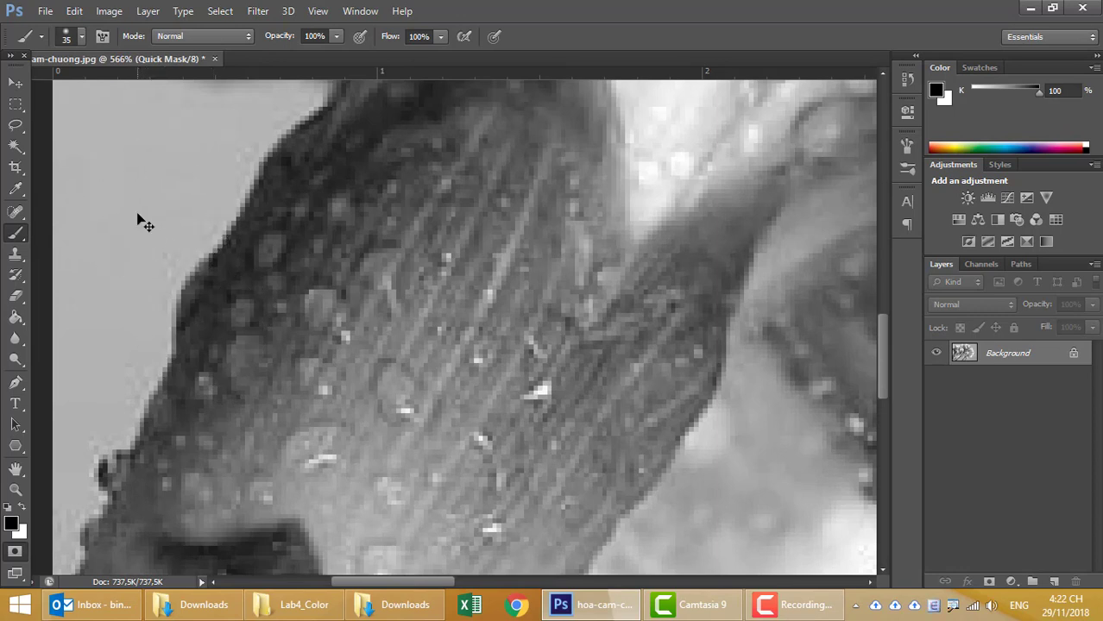
{"action": "key", "text": "bracketleft"}
{"action": "key", "text": "bracketleft"}
{"action": "key", "text": "bracketleft"}
Step: Paint red mask along the bud's lower-left edge and across the sepal up to the petals
{"action": "left_click_drag", "start_coordinate": [85, 442], "coordinate": [88, 338]}
{"action": "mouse_move", "coordinate": [57, 546]}
{"action": "left_mouse_down"}
{"action": "mouse_move", "coordinate": [75, 441]}
{"action": "mouse_move", "coordinate": [173, 177]}
{"action": "mouse_move", "coordinate": [83, 479]}
{"action": "mouse_move", "coordinate": [113, 401]}
{"action": "mouse_move", "coordinate": [123, 419]}
{"action": "mouse_move", "coordinate": [158, 327]}
{"action": "mouse_move", "coordinate": [226, 257]}
{"action": "mouse_move", "coordinate": [81, 248]}
{"action": "mouse_move", "coordinate": [40, 184]}
{"action": "mouse_move", "coordinate": [45, 83]}
{"action": "left_mouse_up"}
{"action": "mouse_move", "coordinate": [140, 147]}
{"action": "left_mouse_down"}
{"action": "mouse_move", "coordinate": [333, 327]}
{"action": "mouse_move", "coordinate": [353, 371]}
{"action": "left_mouse_up"}
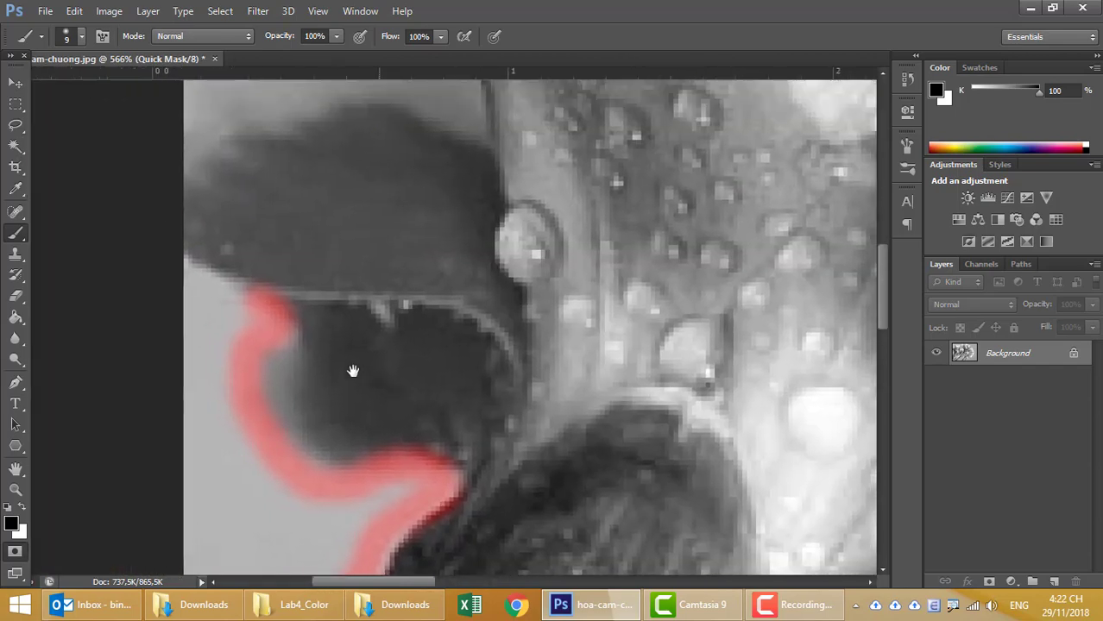
{"action": "mouse_move", "coordinate": [246, 305]}
{"action": "left_mouse_down"}
{"action": "mouse_move", "coordinate": [123, 232]}
{"action": "mouse_move", "coordinate": [365, 378]}
{"action": "left_mouse_up"}
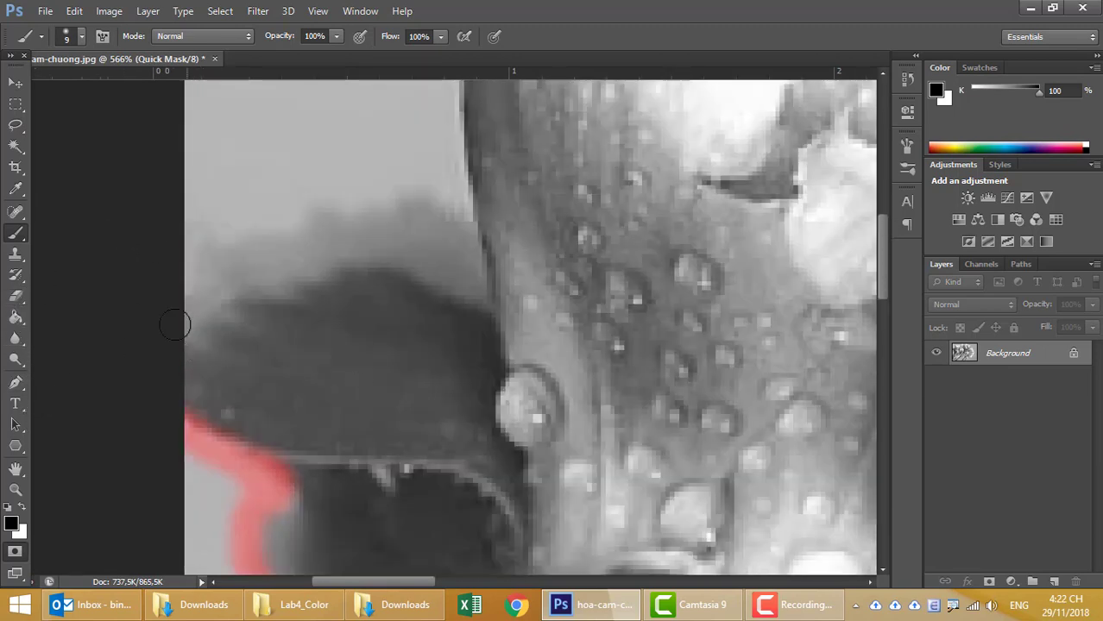
{"action": "mouse_move", "coordinate": [191, 266]}
{"action": "left_mouse_down"}
{"action": "mouse_move", "coordinate": [285, 203]}
{"action": "mouse_move", "coordinate": [459, 208]}
{"action": "left_mouse_up"}
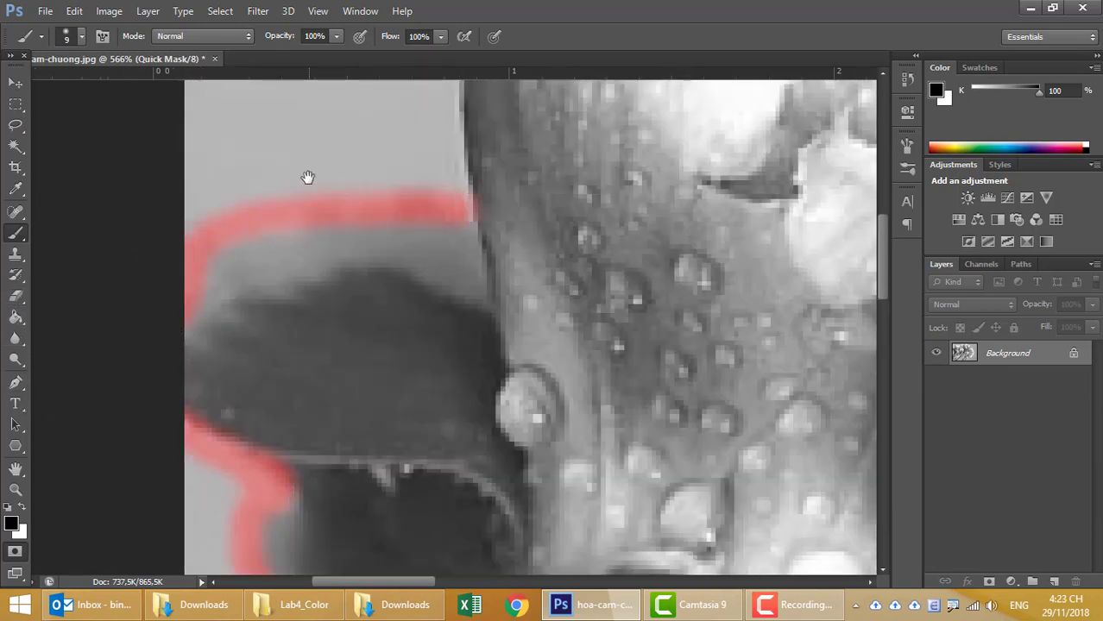
{"action": "left_click_drag", "start_coordinate": [307, 177], "coordinate": [339, 375]}
{"action": "mouse_move", "coordinate": [446, 409]}
{"action": "left_mouse_down"}
{"action": "mouse_move", "coordinate": [406, 197]}
{"action": "mouse_move", "coordinate": [210, 469]}
{"action": "left_mouse_up"}
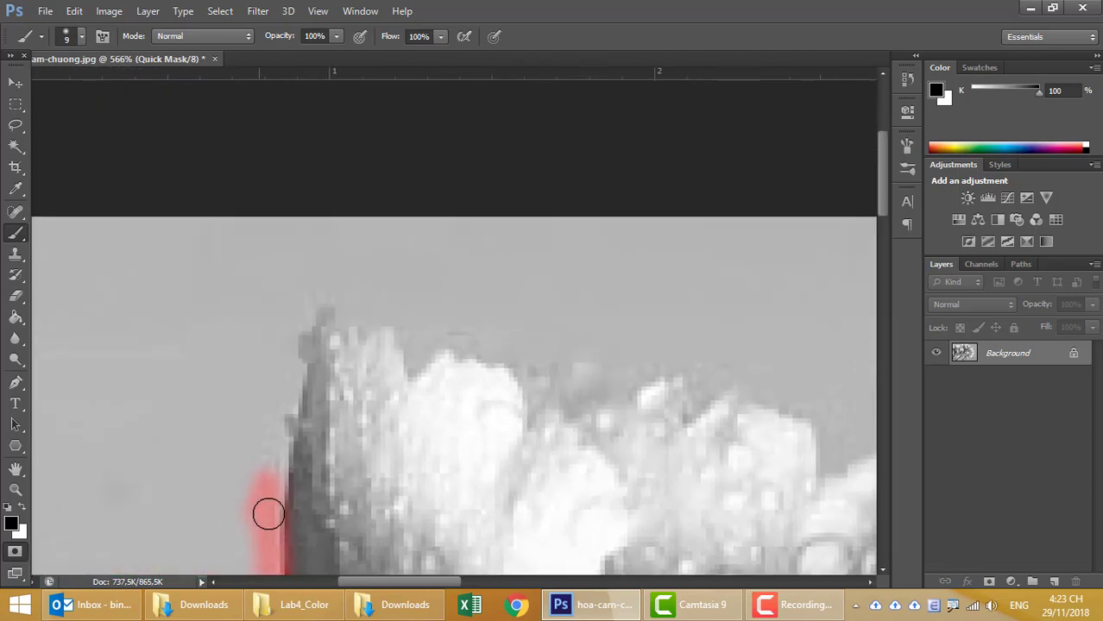
Step: Trace the red mask over the top petal edges, tips and the dips between petals
{"action": "mouse_move", "coordinate": [268, 512]}
{"action": "left_mouse_down"}
{"action": "mouse_move", "coordinate": [299, 391]}
{"action": "mouse_move", "coordinate": [295, 320]}
{"action": "mouse_move", "coordinate": [349, 310]}
{"action": "mouse_move", "coordinate": [416, 356]}
{"action": "mouse_move", "coordinate": [490, 349]}
{"action": "mouse_move", "coordinate": [554, 399]}
{"action": "mouse_move", "coordinate": [660, 384]}
{"action": "mouse_move", "coordinate": [766, 398]}
{"action": "mouse_move", "coordinate": [825, 428]}
{"action": "left_mouse_up"}
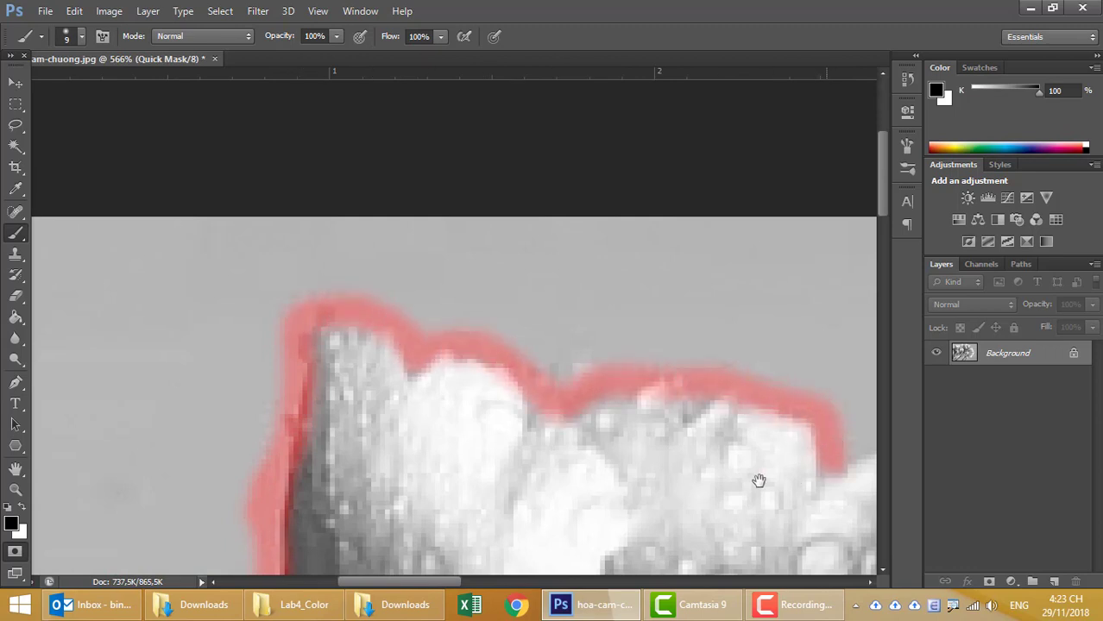
{"action": "left_click_drag", "start_coordinate": [759, 479], "coordinate": [179, 381]}
{"action": "mouse_move", "coordinate": [307, 346]}
{"action": "left_mouse_down"}
{"action": "mouse_move", "coordinate": [349, 334]}
{"action": "mouse_move", "coordinate": [457, 184]}
{"action": "mouse_move", "coordinate": [546, 133]}
{"action": "mouse_move", "coordinate": [595, 128]}
{"action": "left_mouse_up"}
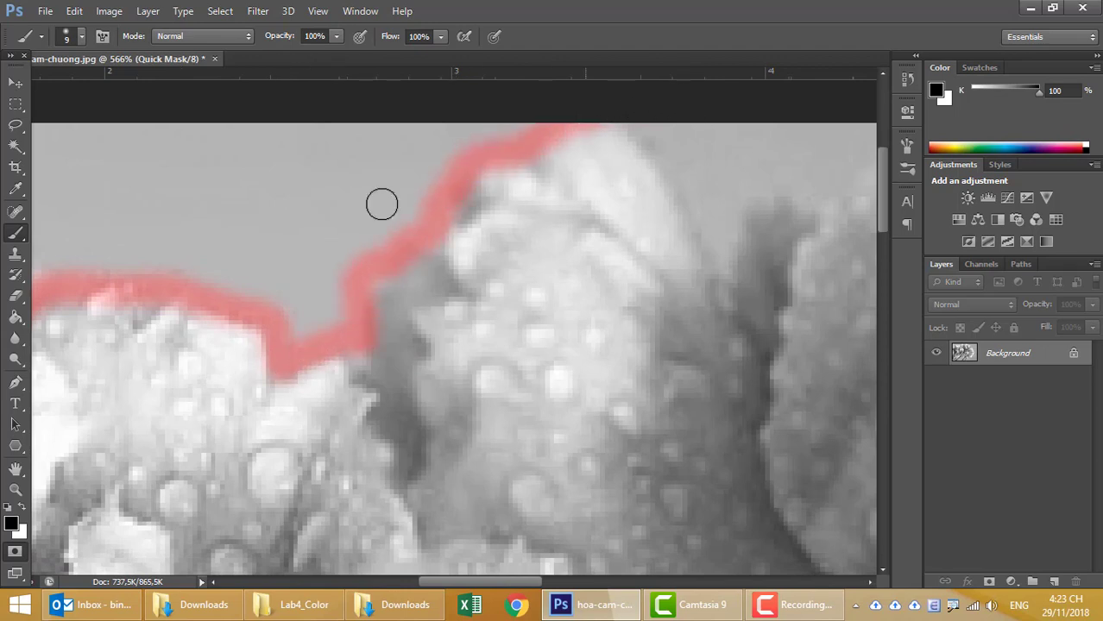
{"action": "left_click_drag", "start_coordinate": [360, 298], "coordinate": [147, 351]}
{"action": "mouse_move", "coordinate": [342, 204]}
{"action": "left_mouse_down"}
{"action": "mouse_move", "coordinate": [427, 267]}
{"action": "mouse_move", "coordinate": [449, 341]}
{"action": "mouse_move", "coordinate": [491, 277]}
{"action": "mouse_move", "coordinate": [652, 289]}
{"action": "mouse_move", "coordinate": [718, 194]}
{"action": "mouse_move", "coordinate": [167, 310]}
{"action": "left_mouse_up"}
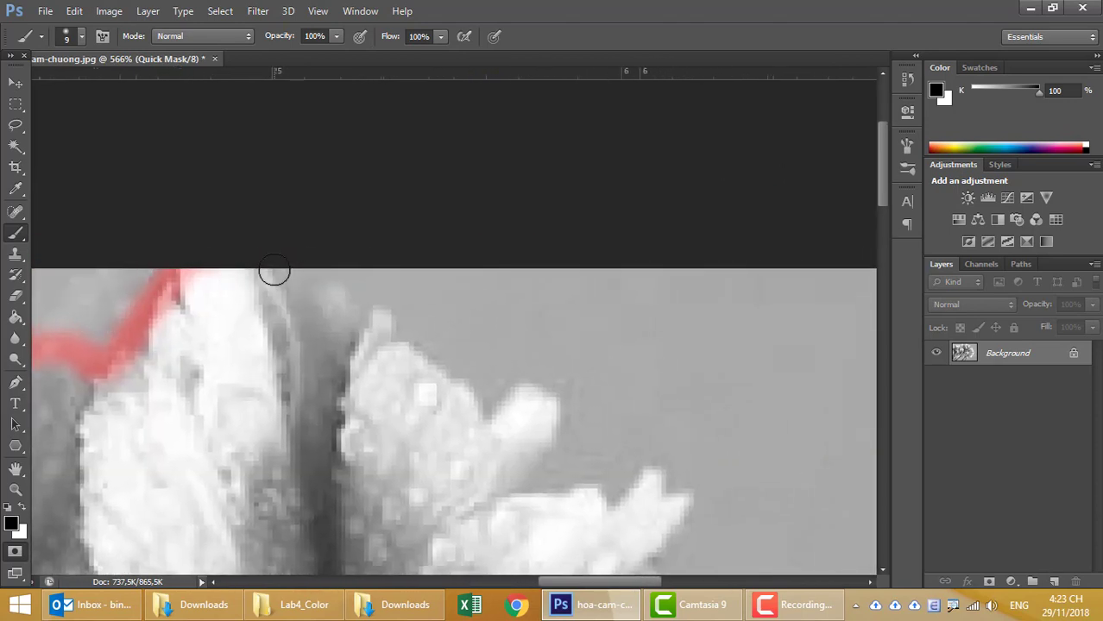
{"action": "mouse_move", "coordinate": [275, 272]}
{"action": "left_mouse_down"}
{"action": "mouse_move", "coordinate": [416, 325]}
{"action": "mouse_move", "coordinate": [492, 407]}
{"action": "mouse_move", "coordinate": [546, 377]}
{"action": "mouse_move", "coordinate": [568, 419]}
{"action": "mouse_move", "coordinate": [536, 481]}
{"action": "mouse_move", "coordinate": [684, 468]}
{"action": "mouse_move", "coordinate": [681, 482]}
{"action": "mouse_move", "coordinate": [708, 514]}
{"action": "mouse_move", "coordinate": [679, 546]}
{"action": "mouse_move", "coordinate": [690, 537]}
{"action": "mouse_move", "coordinate": [695, 549]}
{"action": "mouse_move", "coordinate": [678, 571]}
{"action": "left_mouse_up"}
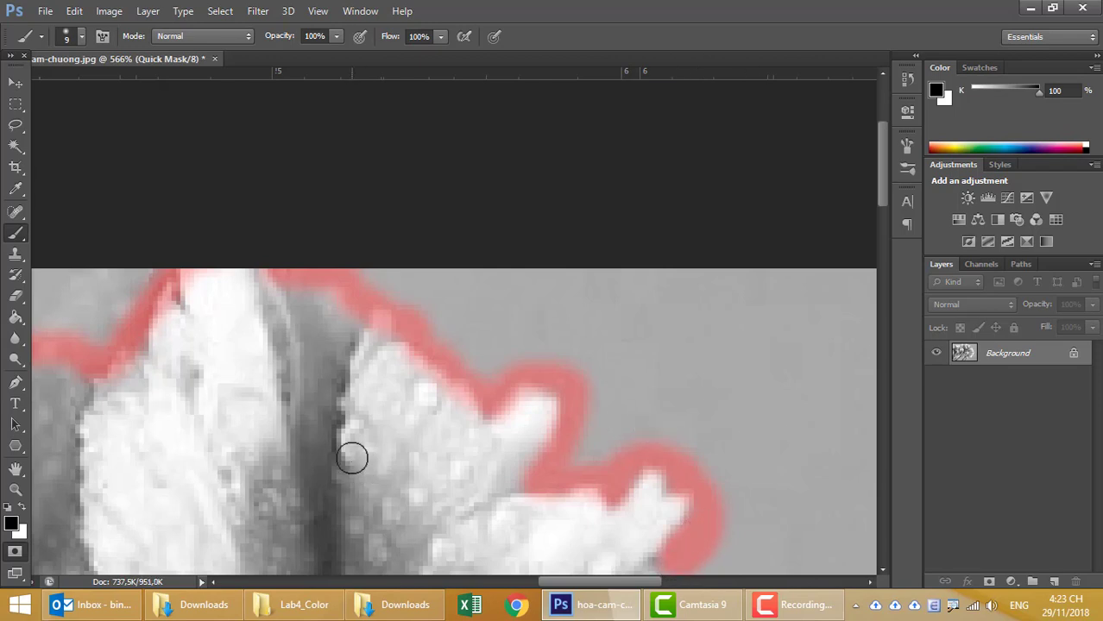
{"action": "mouse_move", "coordinate": [500, 535]}
{"action": "left_mouse_down"}
{"action": "mouse_move", "coordinate": [384, 160]}
{"action": "mouse_move", "coordinate": [553, 176]}
{"action": "mouse_move", "coordinate": [465, 260]}
{"action": "mouse_move", "coordinate": [413, 455]}
{"action": "mouse_move", "coordinate": [473, 401]}
{"action": "mouse_move", "coordinate": [679, 281]}
{"action": "mouse_move", "coordinate": [753, 281]}
{"action": "mouse_move", "coordinate": [728, 305]}
{"action": "mouse_move", "coordinate": [752, 294]}
{"action": "mouse_move", "coordinate": [765, 325]}
{"action": "mouse_move", "coordinate": [718, 421]}
{"action": "mouse_move", "coordinate": [246, 418]}
{"action": "mouse_move", "coordinate": [308, 433]}
{"action": "left_mouse_up"}
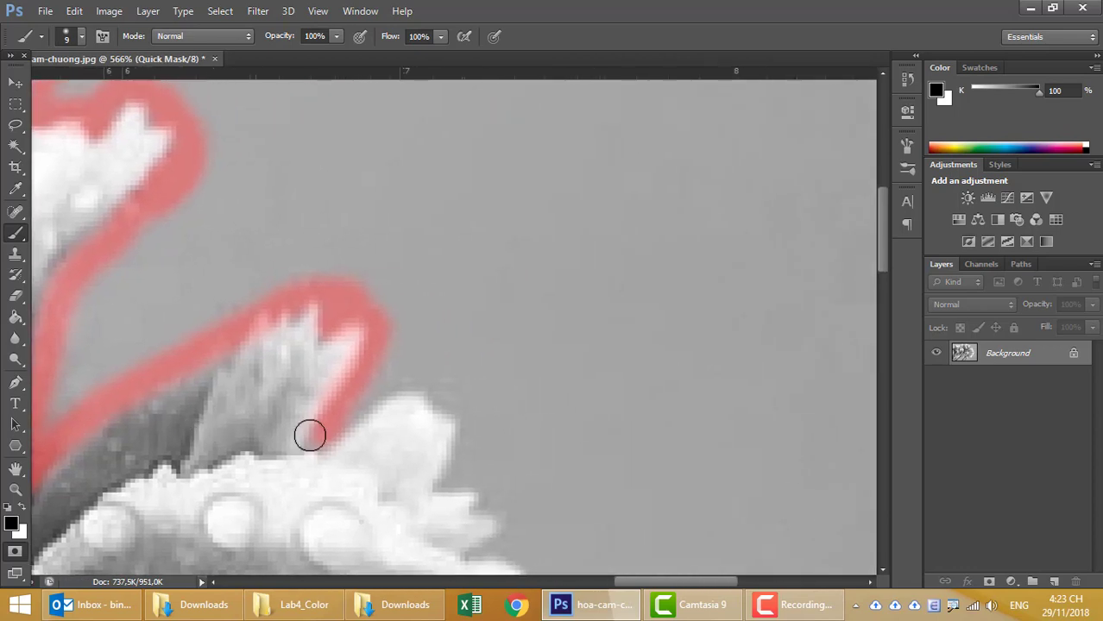
{"action": "mouse_move", "coordinate": [354, 403]}
{"action": "left_mouse_down"}
{"action": "mouse_move", "coordinate": [404, 384]}
{"action": "mouse_move", "coordinate": [445, 398]}
{"action": "mouse_move", "coordinate": [458, 430]}
{"action": "mouse_move", "coordinate": [450, 471]}
{"action": "mouse_move", "coordinate": [505, 537]}
{"action": "mouse_move", "coordinate": [489, 554]}
{"action": "mouse_move", "coordinate": [326, 210]}
{"action": "mouse_move", "coordinate": [295, 193]}
{"action": "mouse_move", "coordinate": [295, 222]}
{"action": "mouse_move", "coordinate": [340, 270]}
{"action": "mouse_move", "coordinate": [327, 308]}
{"action": "mouse_move", "coordinate": [409, 387]}
{"action": "mouse_move", "coordinate": [389, 445]}
{"action": "mouse_move", "coordinate": [428, 503]}
{"action": "mouse_move", "coordinate": [417, 525]}
{"action": "mouse_move", "coordinate": [335, 209]}
{"action": "left_mouse_up"}
Step: Paint the mask down the right petal edges and along the flower's underside
{"action": "mouse_move", "coordinate": [275, 292]}
{"action": "left_mouse_down"}
{"action": "mouse_move", "coordinate": [329, 312]}
{"action": "mouse_move", "coordinate": [319, 390]}
{"action": "mouse_move", "coordinate": [288, 427]}
{"action": "mouse_move", "coordinate": [307, 461]}
{"action": "left_mouse_up"}
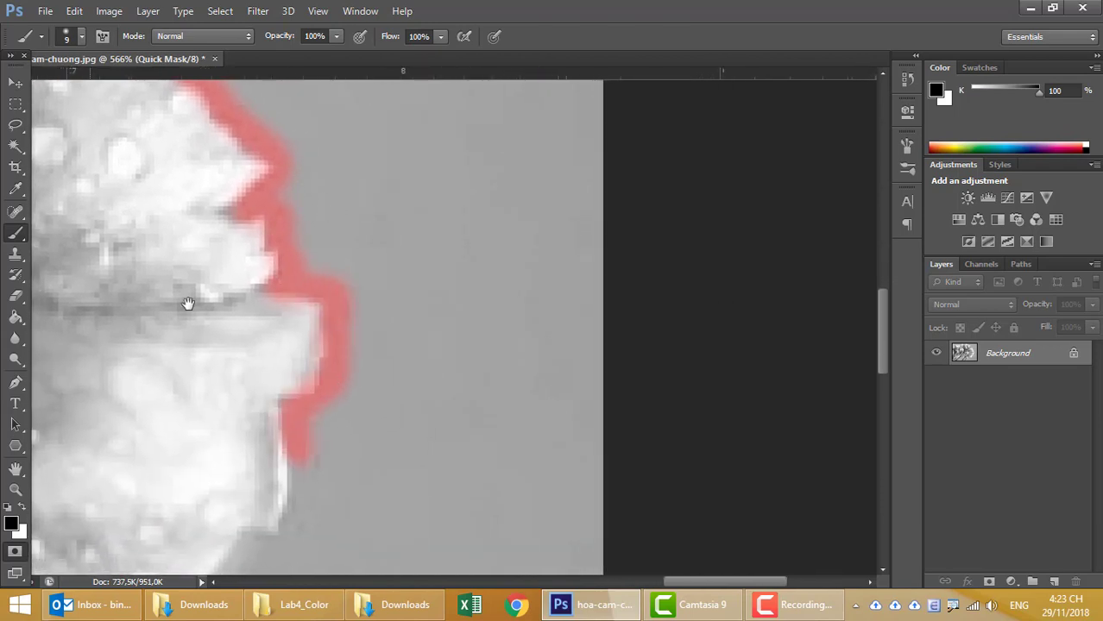
{"action": "left_click_drag", "start_coordinate": [187, 302], "coordinate": [382, 121]}
{"action": "mouse_move", "coordinate": [466, 199]}
{"action": "left_mouse_down"}
{"action": "mouse_move", "coordinate": [431, 291]}
{"action": "mouse_move", "coordinate": [396, 322]}
{"action": "mouse_move", "coordinate": [365, 381]}
{"action": "left_mouse_up"}
{"action": "mouse_move", "coordinate": [333, 409]}
{"action": "left_mouse_down"}
{"action": "mouse_move", "coordinate": [315, 442]}
{"action": "mouse_move", "coordinate": [254, 455]}
{"action": "mouse_move", "coordinate": [359, 197]}
{"action": "mouse_move", "coordinate": [246, 327]}
{"action": "mouse_move", "coordinate": [188, 353]}
{"action": "mouse_move", "coordinate": [93, 332]}
{"action": "mouse_move", "coordinate": [49, 308]}
{"action": "left_mouse_up"}
{"action": "left_click_drag", "start_coordinate": [172, 266], "coordinate": [657, 298]}
{"action": "mouse_move", "coordinate": [585, 340]}
{"action": "left_mouse_down"}
{"action": "mouse_move", "coordinate": [401, 150]}
{"action": "mouse_move", "coordinate": [318, 147]}
{"action": "mouse_move", "coordinate": [310, 225]}
{"action": "mouse_move", "coordinate": [253, 399]}
{"action": "mouse_move", "coordinate": [733, 288]}
{"action": "left_mouse_up"}
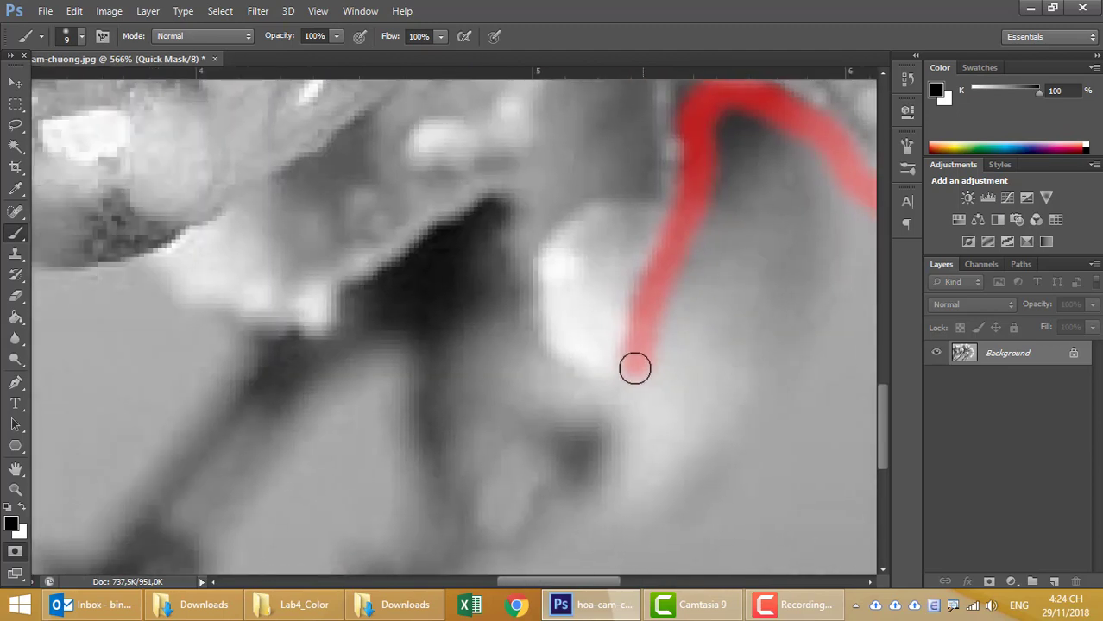
{"action": "mouse_move", "coordinate": [632, 364]}
{"action": "left_mouse_down"}
{"action": "mouse_move", "coordinate": [554, 379]}
{"action": "mouse_move", "coordinate": [510, 260]}
{"action": "mouse_move", "coordinate": [413, 270]}
{"action": "mouse_move", "coordinate": [337, 327]}
{"action": "mouse_move", "coordinate": [421, 276]}
{"action": "mouse_move", "coordinate": [470, 225]}
{"action": "mouse_move", "coordinate": [493, 256]}
{"action": "left_mouse_up"}
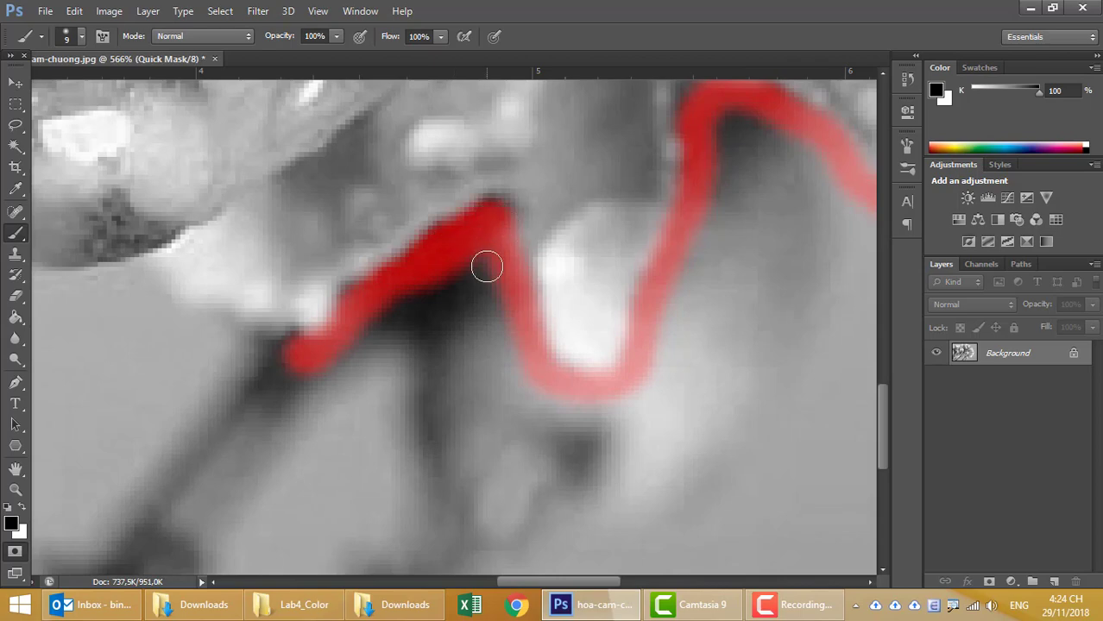
{"action": "scroll", "coordinate": [486, 267], "scroll_direction": "down", "scroll_amount": 3}
{"action": "scroll", "coordinate": [489, 293], "scroll_direction": "down", "scroll_amount": 2}
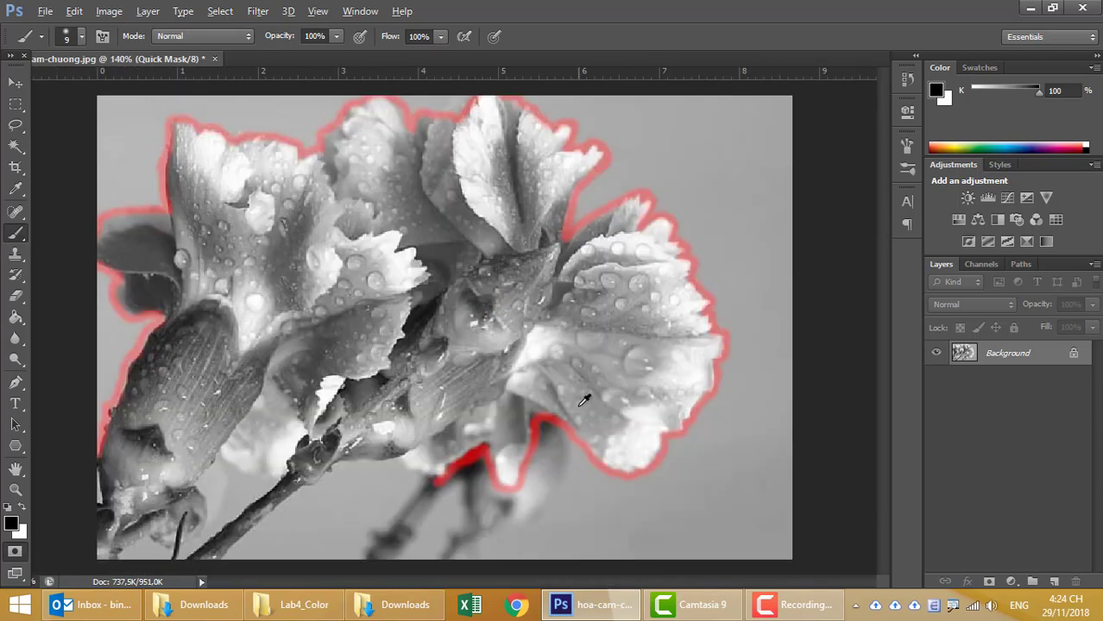
Step: Extend the red mask along the stem's lower edge down to the photo's bottom border
{"action": "scroll", "coordinate": [583, 397], "scroll_direction": "up", "scroll_amount": 1}
{"action": "scroll", "coordinate": [585, 394], "scroll_direction": "up", "scroll_amount": 1}
{"action": "scroll", "coordinate": [578, 395], "scroll_direction": "up", "scroll_amount": 1}
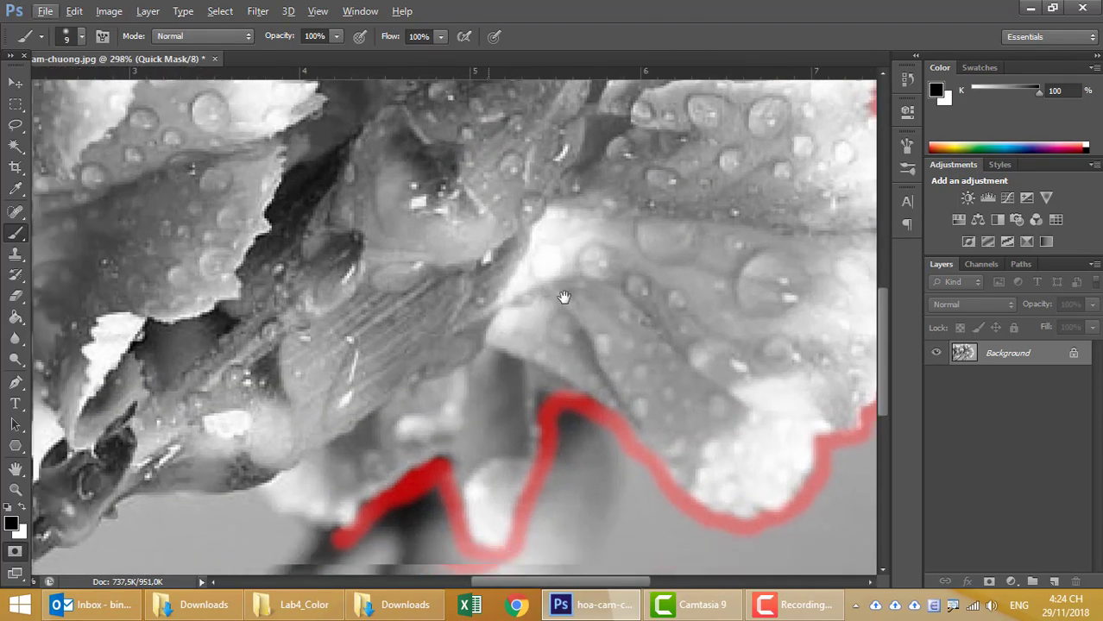
{"action": "scroll", "coordinate": [565, 396], "scroll_direction": "up", "scroll_amount": 1}
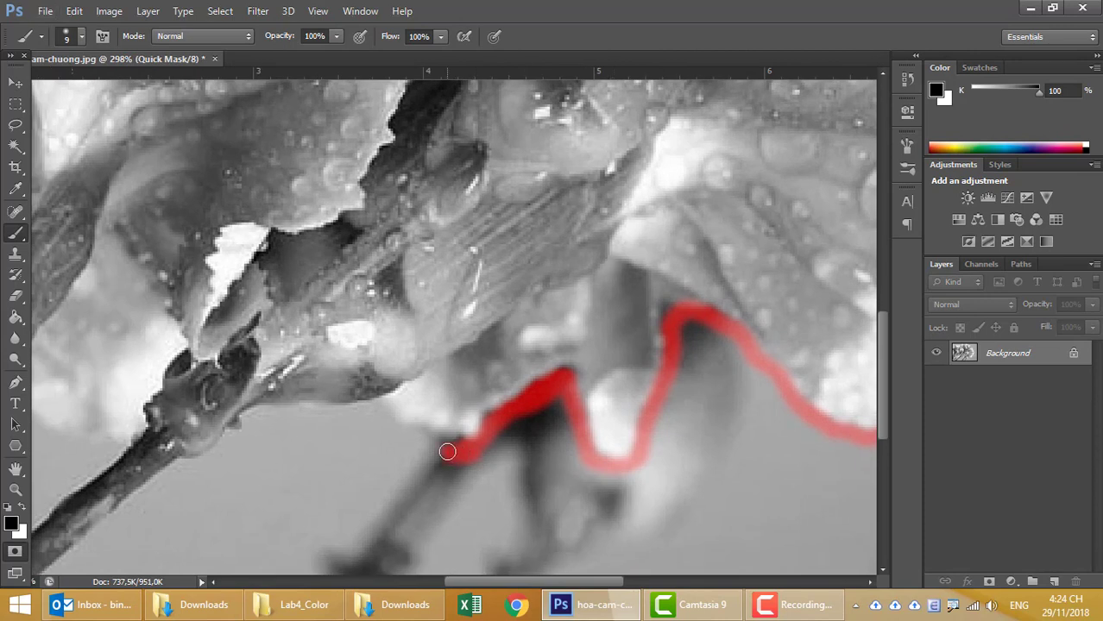
{"action": "left_click_drag", "start_coordinate": [356, 412], "coordinate": [279, 411]}
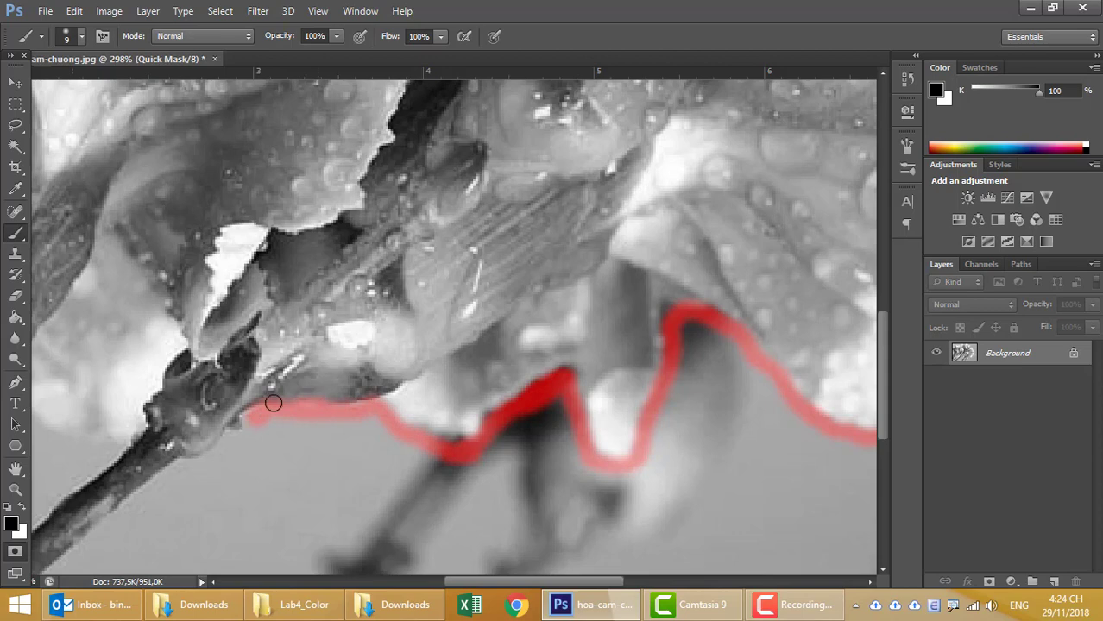
{"action": "scroll", "coordinate": [270, 456], "scroll_direction": "up", "scroll_amount": 2}
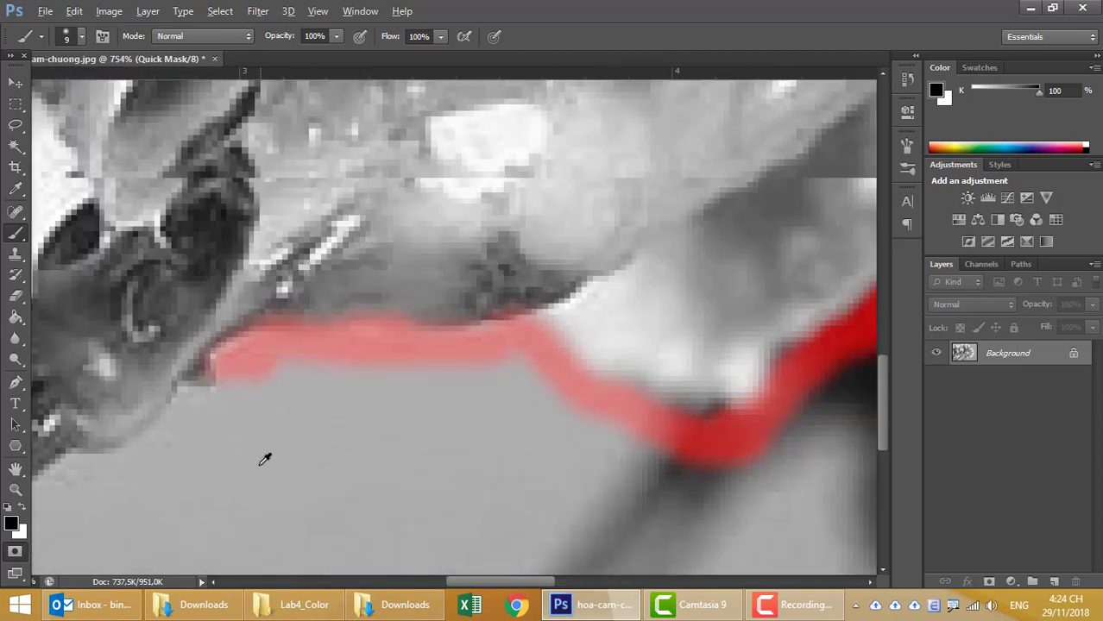
{"action": "scroll", "coordinate": [462, 343], "scroll_direction": "up", "scroll_amount": 2}
{"action": "mouse_move", "coordinate": [478, 224]}
{"action": "left_mouse_down"}
{"action": "mouse_move", "coordinate": [457, 259]}
{"action": "mouse_move", "coordinate": [345, 332]}
{"action": "mouse_move", "coordinate": [289, 400]}
{"action": "mouse_move", "coordinate": [581, 352]}
{"action": "left_mouse_up"}
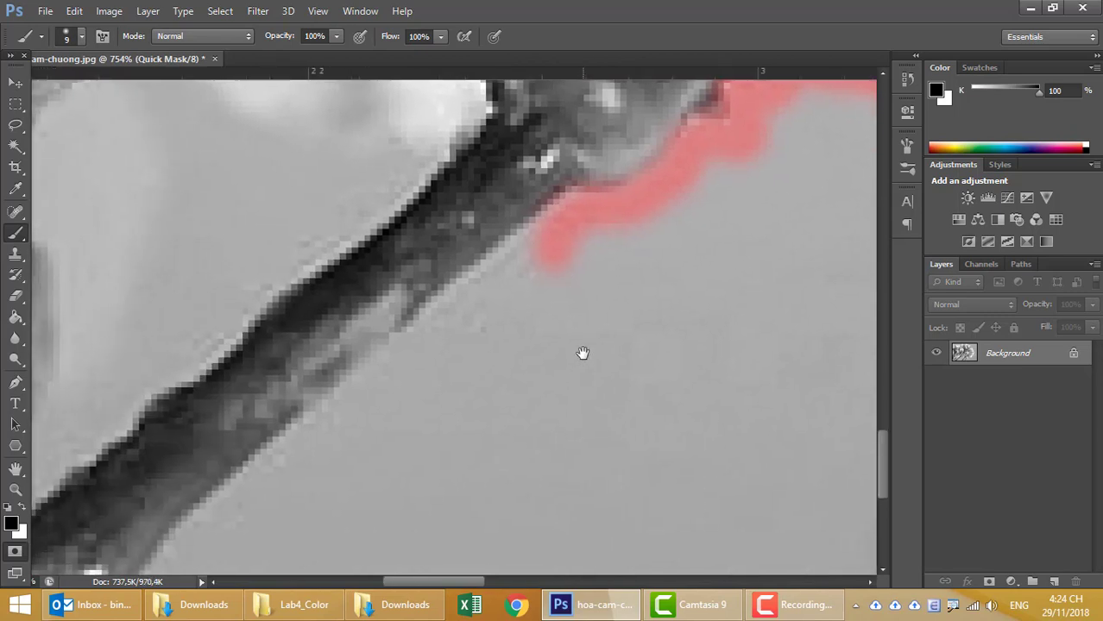
{"action": "mouse_move", "coordinate": [596, 211]}
{"action": "left_mouse_down"}
{"action": "mouse_move", "coordinate": [548, 229]}
{"action": "mouse_move", "coordinate": [444, 314]}
{"action": "mouse_move", "coordinate": [318, 418]}
{"action": "mouse_move", "coordinate": [197, 546]}
{"action": "mouse_move", "coordinate": [93, 546]}
{"action": "mouse_move", "coordinate": [220, 443]}
{"action": "left_mouse_up"}
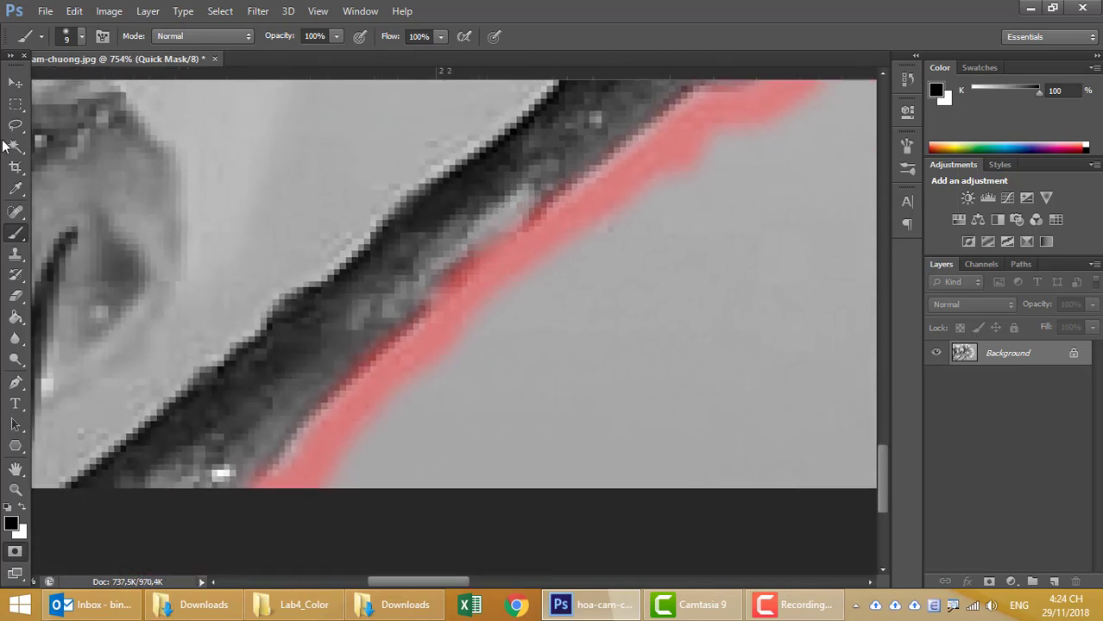
{"action": "left_click", "coordinate": [15, 296]}
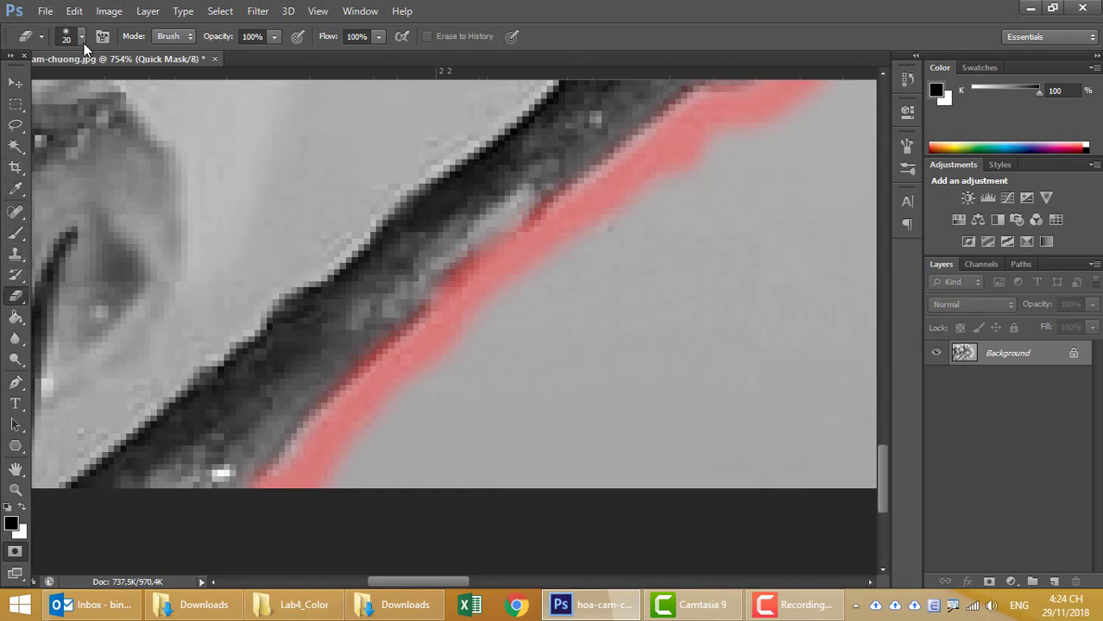
Step: Set the Eraser size to 7
{"action": "left_click", "coordinate": [82, 37]}
{"action": "left_click", "coordinate": [400, 74]}
{"action": "key", "text": "bracketleft"}
{"action": "key", "text": "bracketleft"}
{"action": "key", "text": "bracketleft"}
{"action": "key", "text": "bracketleft"}
{"action": "key", "text": "bracketleft"}
{"action": "scroll", "coordinate": [543, 291], "scroll_direction": "left", "scroll_amount": 5}
{"action": "scroll", "coordinate": [544, 290], "scroll_direction": "up", "scroll_amount": 2}
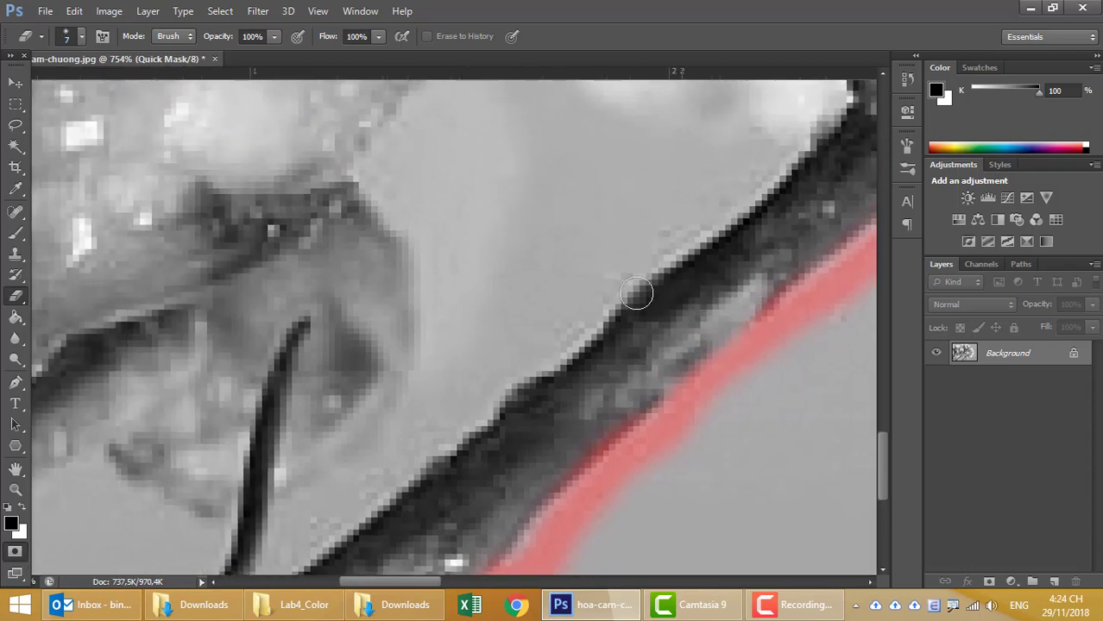
Step: With the Brush, paint mask along the bud's dark edge and up the branch edge
{"action": "left_click", "coordinate": [17, 231]}
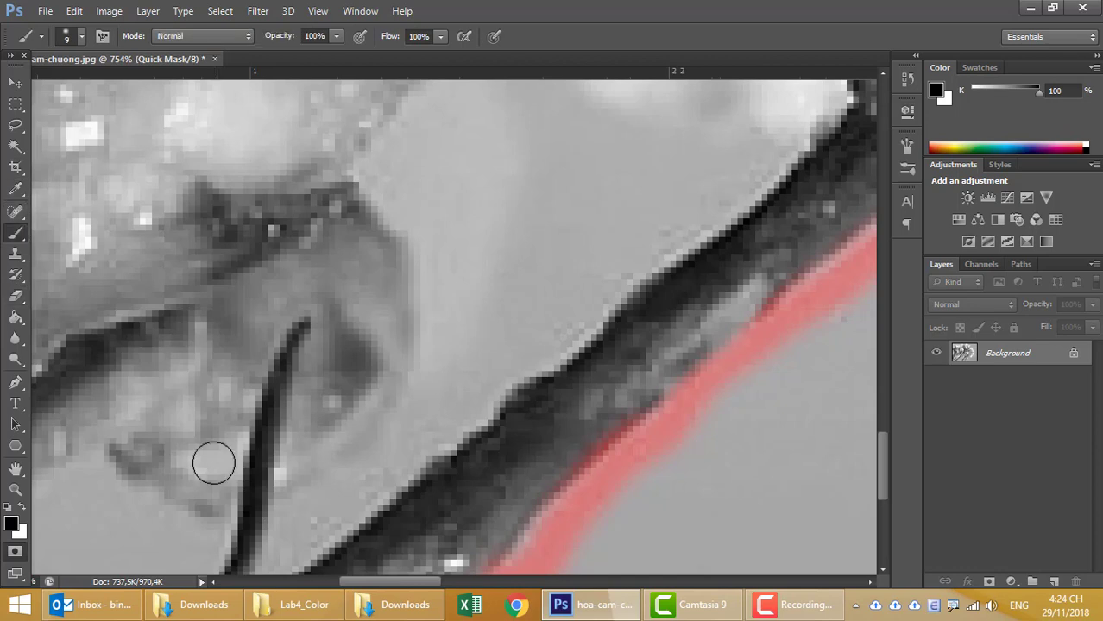
{"action": "mouse_move", "coordinate": [285, 556]}
{"action": "left_mouse_down"}
{"action": "mouse_move", "coordinate": [374, 470]}
{"action": "mouse_move", "coordinate": [501, 380]}
{"action": "mouse_move", "coordinate": [327, 428]}
{"action": "mouse_move", "coordinate": [204, 509]}
{"action": "mouse_move", "coordinate": [369, 384]}
{"action": "mouse_move", "coordinate": [347, 407]}
{"action": "mouse_move", "coordinate": [480, 269]}
{"action": "mouse_move", "coordinate": [431, 393]}
{"action": "mouse_move", "coordinate": [445, 389]}
{"action": "mouse_move", "coordinate": [502, 265]}
{"action": "mouse_move", "coordinate": [479, 214]}
{"action": "mouse_move", "coordinate": [507, 381]}
{"action": "mouse_move", "coordinate": [525, 375]}
{"action": "mouse_move", "coordinate": [566, 293]}
{"action": "mouse_move", "coordinate": [512, 204]}
{"action": "mouse_move", "coordinate": [549, 353]}
{"action": "left_mouse_up"}
{"action": "left_click", "coordinate": [583, 394]}
{"action": "mouse_move", "coordinate": [583, 394]}
{"action": "left_mouse_down"}
{"action": "mouse_move", "coordinate": [492, 252]}
{"action": "mouse_move", "coordinate": [433, 231]}
{"action": "mouse_move", "coordinate": [297, 438]}
{"action": "mouse_move", "coordinate": [522, 239]}
{"action": "mouse_move", "coordinate": [534, 141]}
{"action": "mouse_move", "coordinate": [493, 160]}
{"action": "mouse_move", "coordinate": [308, 421]}
{"action": "left_mouse_up"}
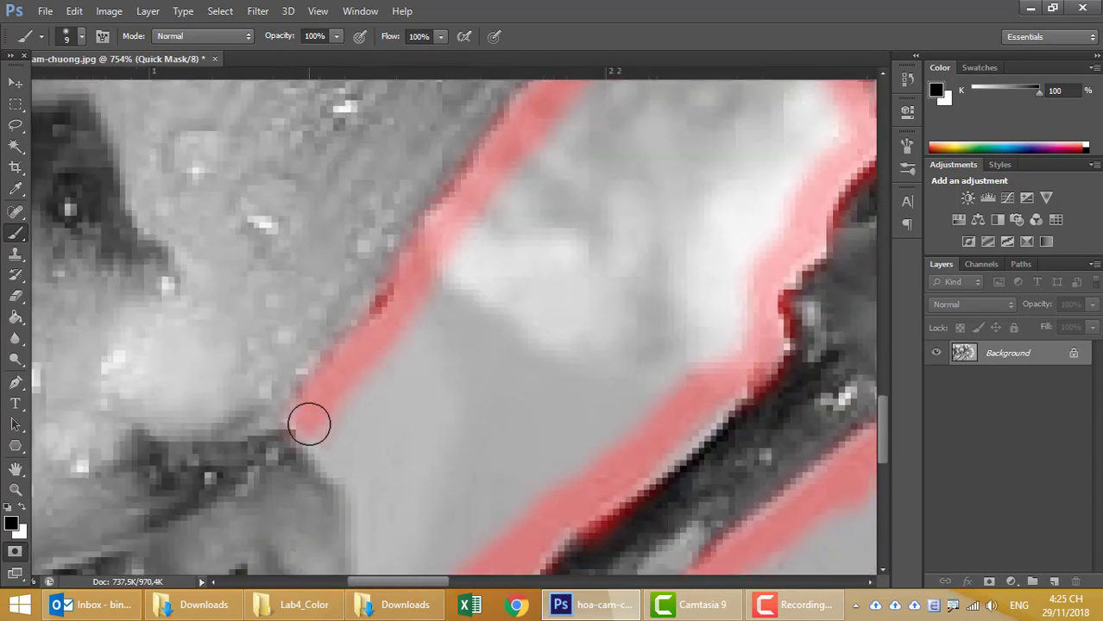
{"action": "scroll", "coordinate": [347, 463], "scroll_direction": "down", "scroll_amount": 5}
{"action": "scroll", "coordinate": [377, 415], "scroll_direction": "down", "scroll_amount": 1}
{"action": "scroll", "coordinate": [328, 375], "scroll_direction": "down", "scroll_amount": 3}
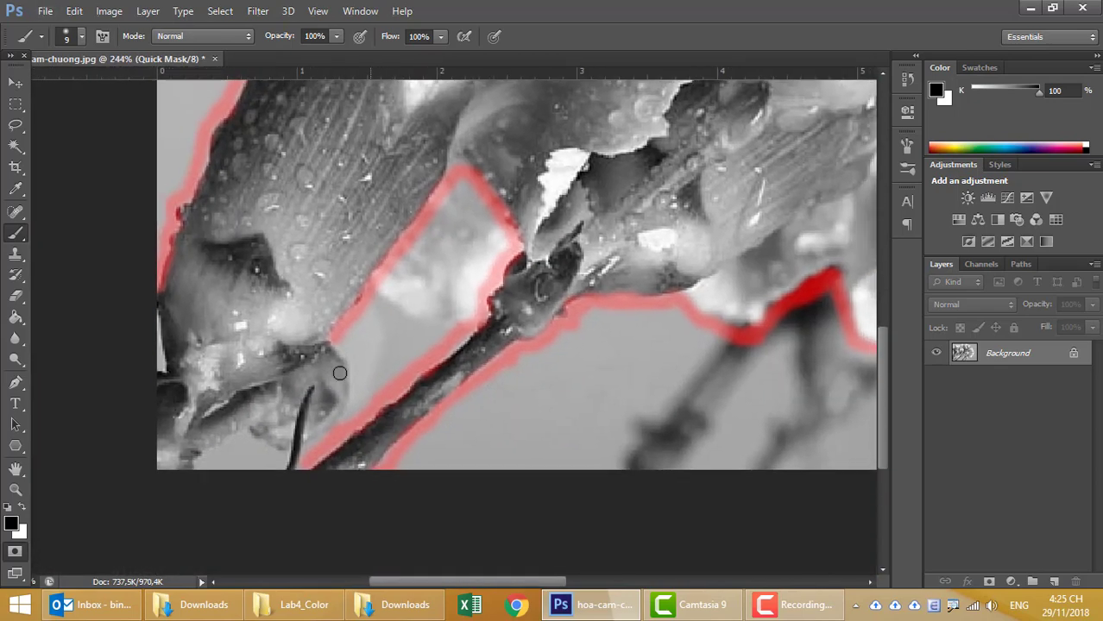
{"action": "scroll", "coordinate": [338, 374], "scroll_direction": "up", "scroll_amount": 3}
{"action": "scroll", "coordinate": [349, 276], "scroll_direction": "up", "scroll_amount": 2}
Step: Trace the mask down the branch and along the lower-left edge, closing the outline
{"action": "mouse_move", "coordinate": [348, 276]}
{"action": "left_mouse_down"}
{"action": "mouse_move", "coordinate": [377, 327]}
{"action": "mouse_move", "coordinate": [387, 404]}
{"action": "mouse_move", "coordinate": [278, 540]}
{"action": "mouse_move", "coordinate": [271, 567]}
{"action": "left_mouse_up"}
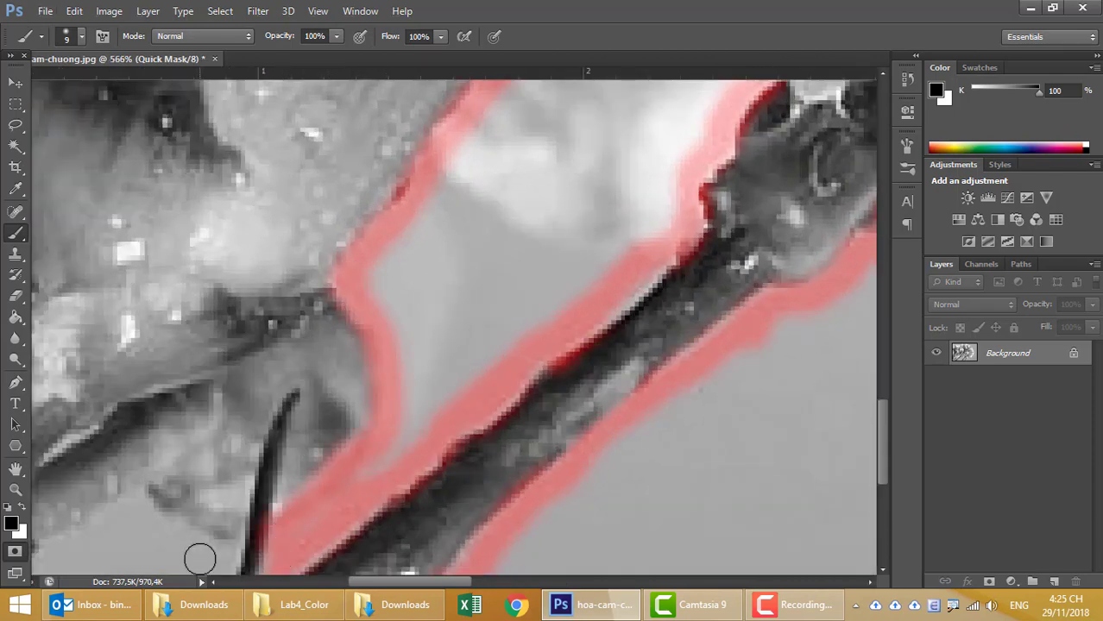
{"action": "mouse_move", "coordinate": [191, 554]}
{"action": "left_mouse_down"}
{"action": "mouse_move", "coordinate": [254, 414]}
{"action": "mouse_move", "coordinate": [268, 444]}
{"action": "mouse_move", "coordinate": [246, 397]}
{"action": "mouse_move", "coordinate": [195, 369]}
{"action": "mouse_move", "coordinate": [112, 390]}
{"action": "mouse_move", "coordinate": [71, 430]}
{"action": "left_mouse_up"}
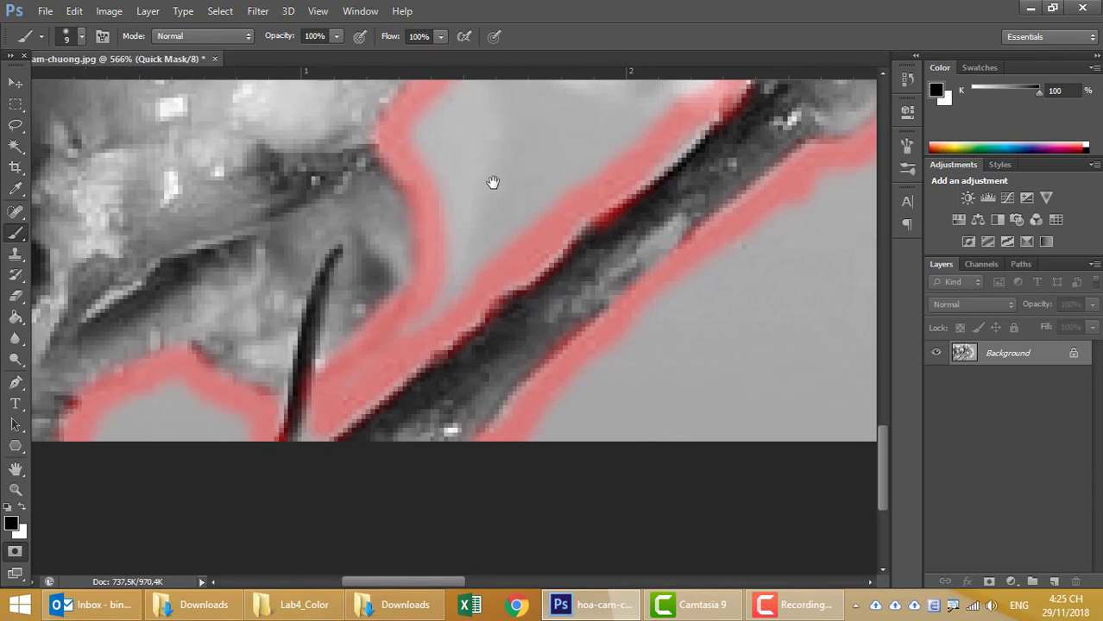
{"action": "left_click_drag", "start_coordinate": [493, 182], "coordinate": [407, 477]}
{"action": "scroll", "coordinate": [446, 342], "scroll_direction": "down", "scroll_amount": 2}
{"action": "scroll", "coordinate": [475, 374], "scroll_direction": "down", "scroll_amount": 2}
{"action": "scroll", "coordinate": [475, 374], "scroll_direction": "down", "scroll_amount": 2}
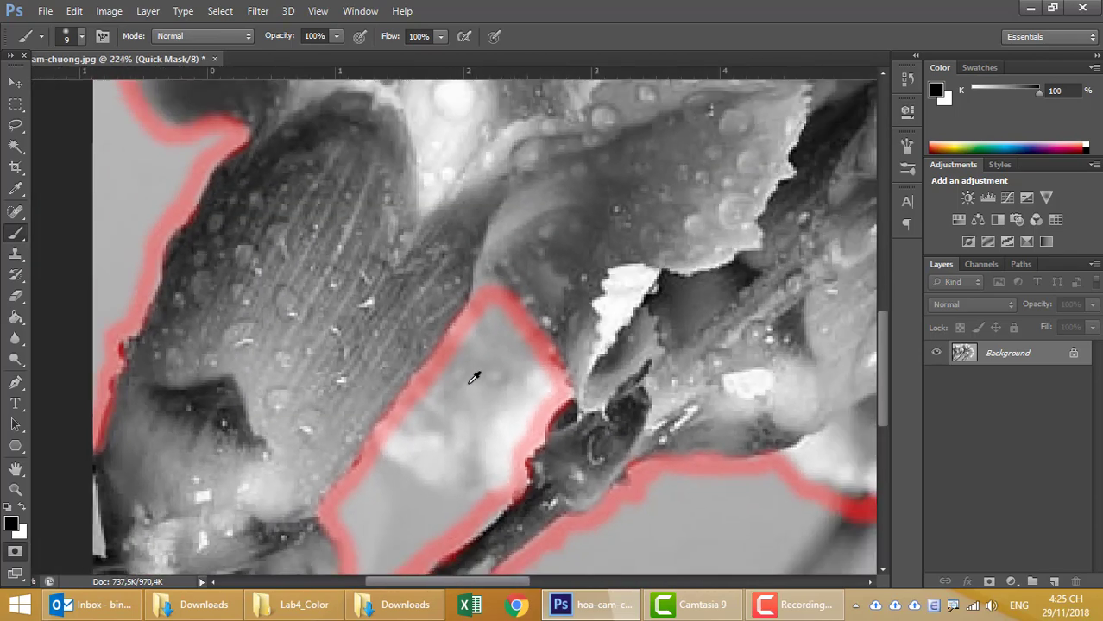
{"action": "scroll", "coordinate": [474, 377], "scroll_direction": "down", "scroll_amount": 2}
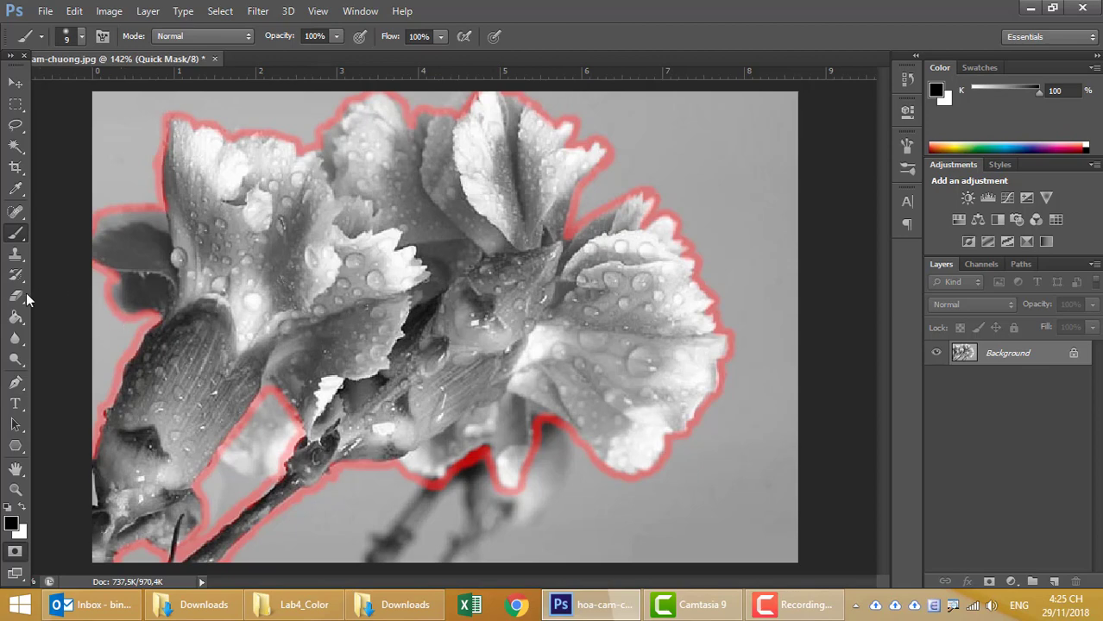
Step: Flood the grey background regions and the gap between stems with red mask using the Paint Bucket
{"action": "left_click", "coordinate": [18, 321]}
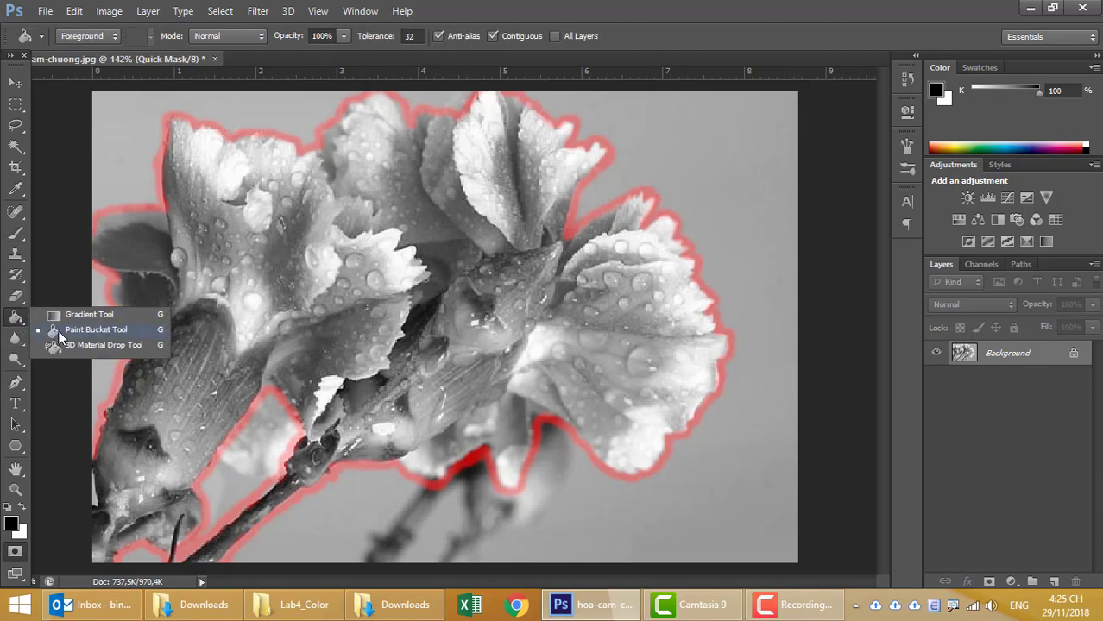
{"action": "left_click", "coordinate": [58, 331]}
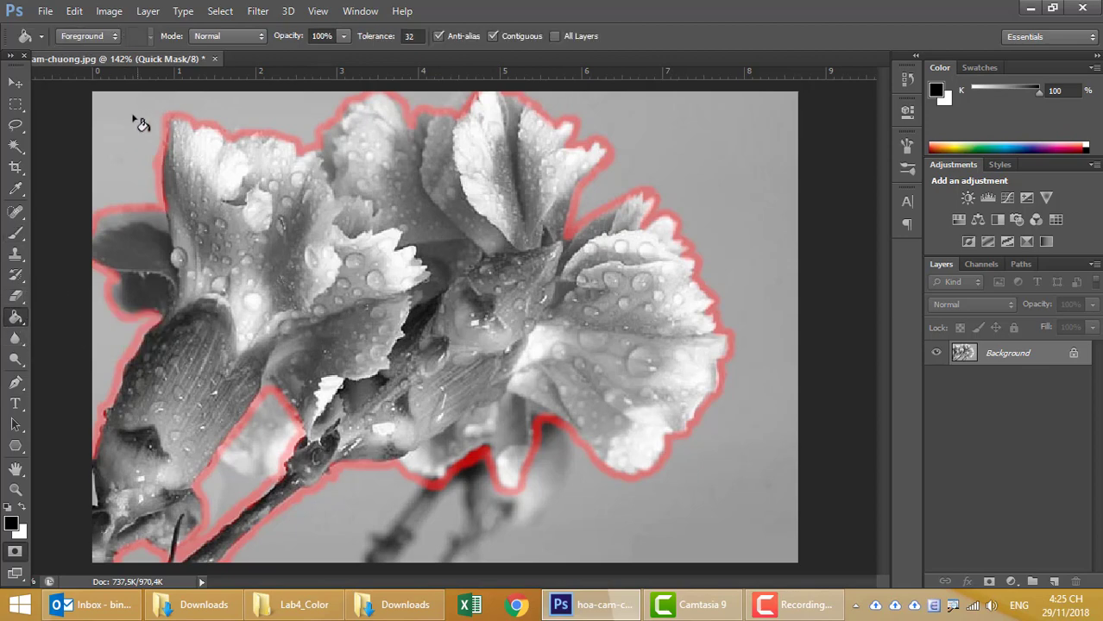
{"action": "left_click", "coordinate": [111, 349]}
{"action": "left_click", "coordinate": [219, 129]}
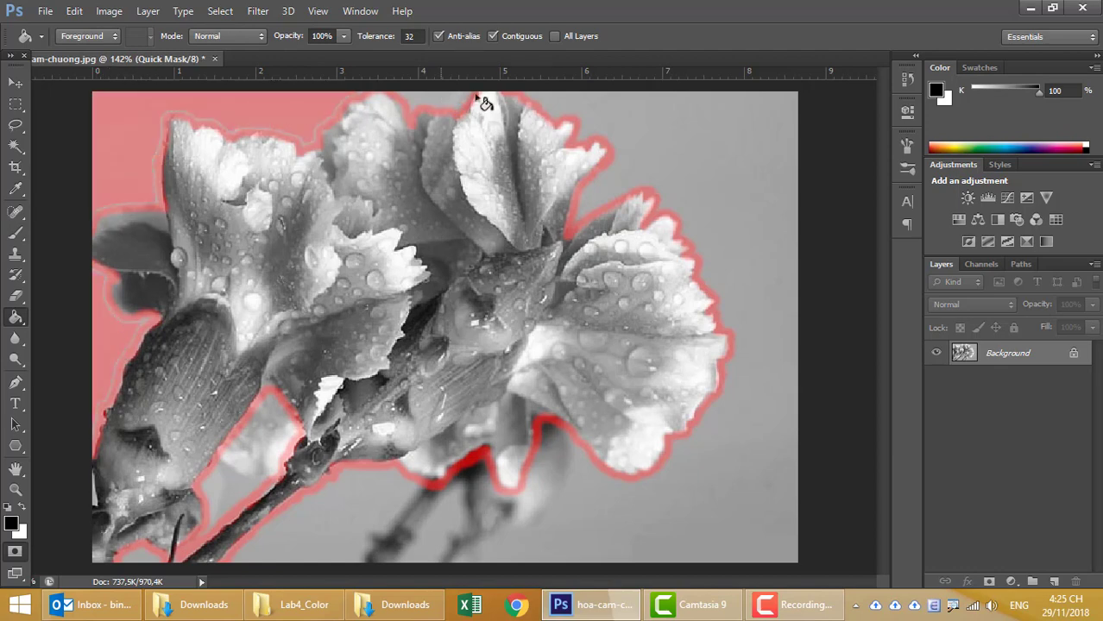
{"action": "left_click", "coordinate": [636, 121]}
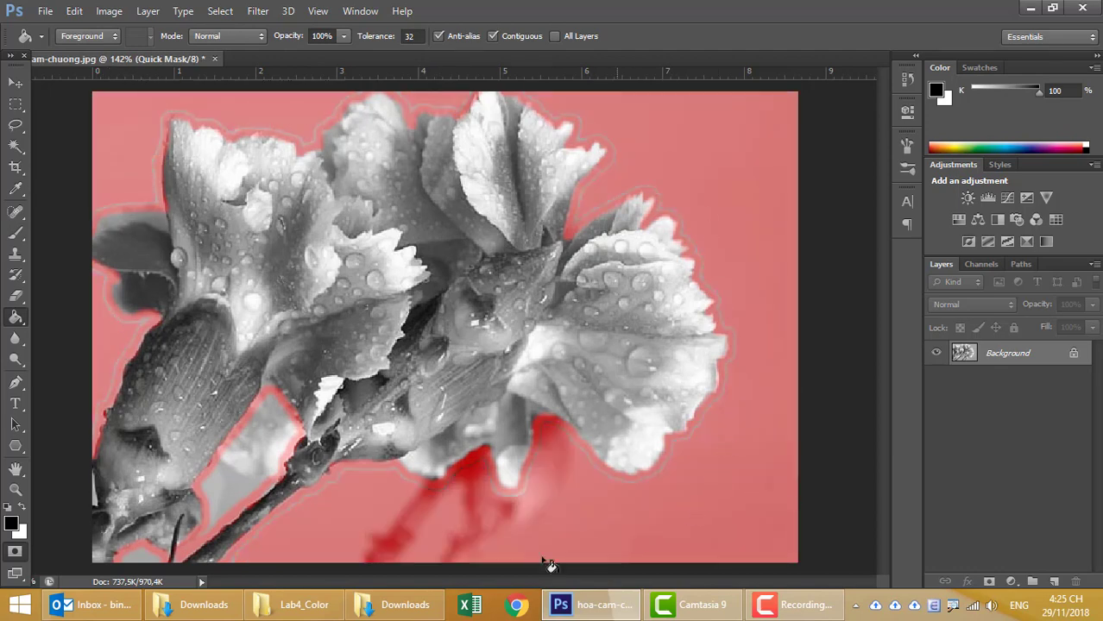
{"action": "left_click", "coordinate": [226, 476]}
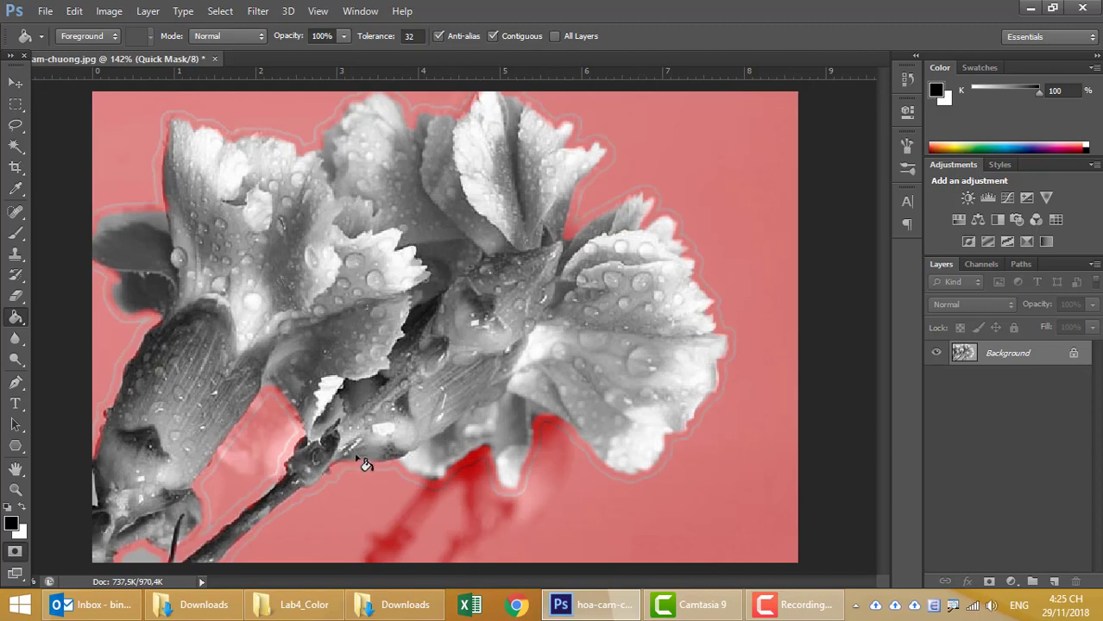
Step: Brush red mask over the grey outline strips along the petal edge and petal top
{"action": "scroll", "coordinate": [138, 343], "scroll_direction": "up", "scroll_amount": 2}
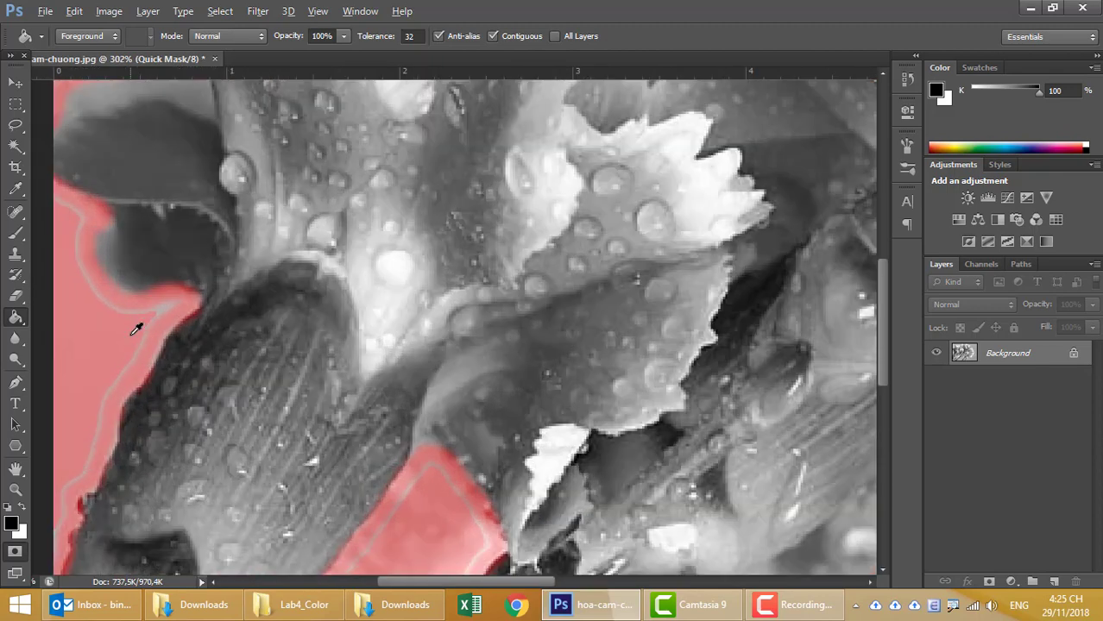
{"action": "scroll", "coordinate": [135, 320], "scroll_direction": "up", "scroll_amount": 2}
{"action": "scroll", "coordinate": [136, 320], "scroll_direction": "up", "scroll_amount": 3}
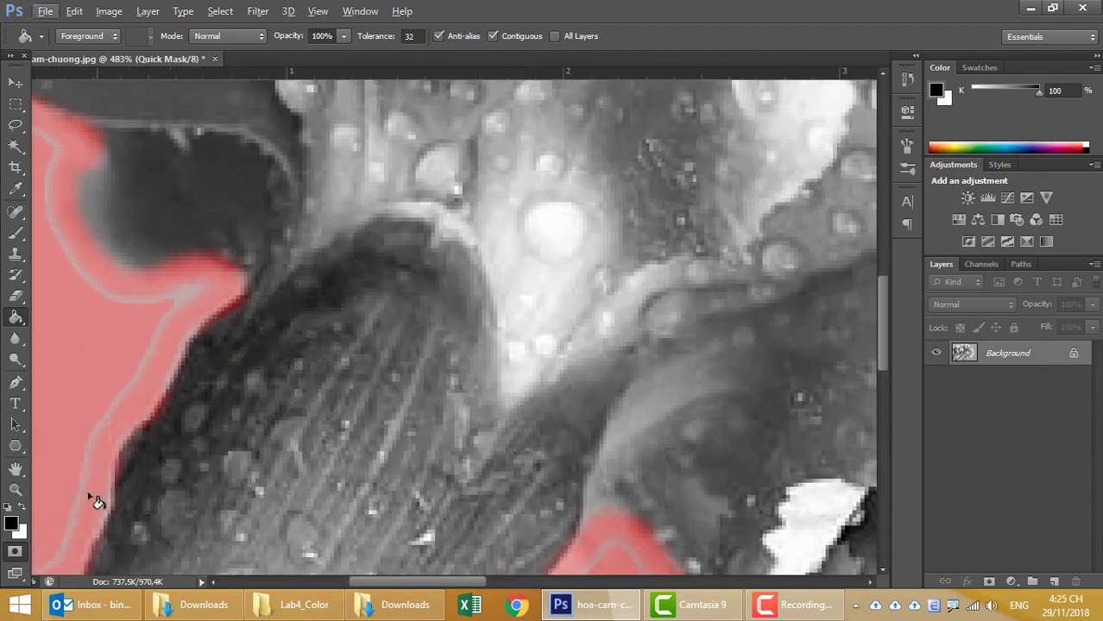
{"action": "left_click", "coordinate": [16, 233]}
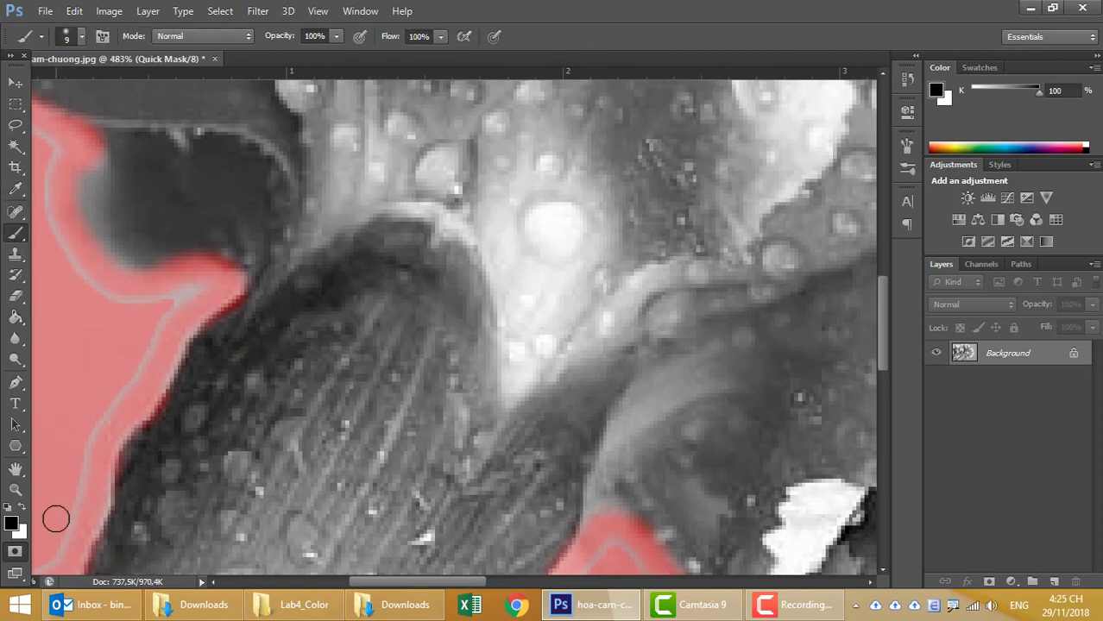
{"action": "mouse_move", "coordinate": [48, 563]}
{"action": "left_mouse_down"}
{"action": "mouse_move", "coordinate": [206, 299]}
{"action": "mouse_move", "coordinate": [47, 168]}
{"action": "left_mouse_up"}
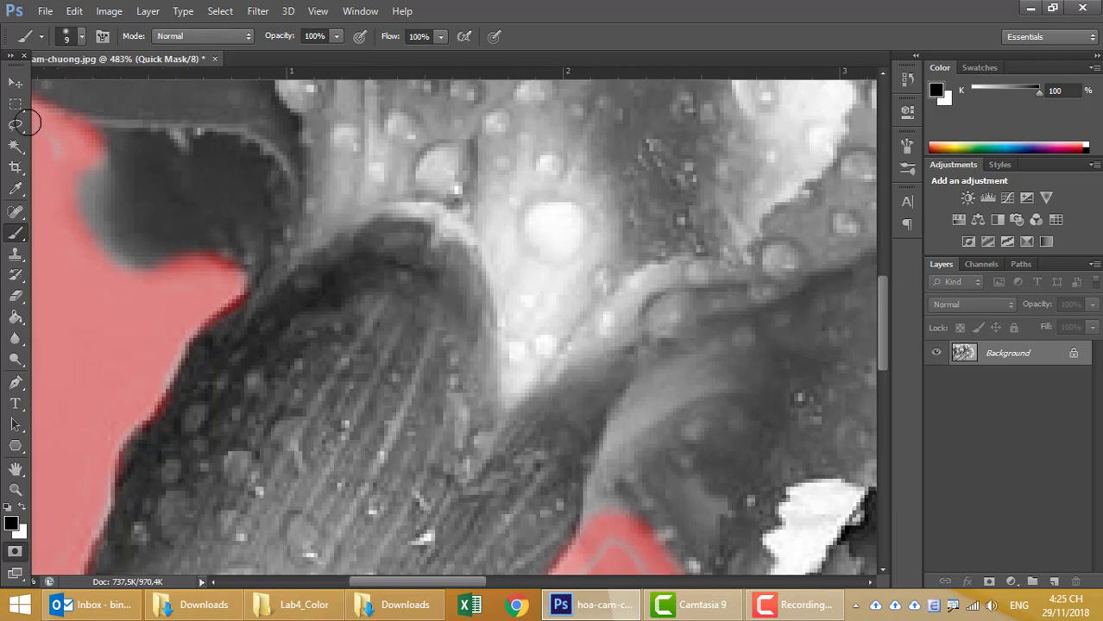
{"action": "left_click_drag", "start_coordinate": [140, 227], "coordinate": [234, 457]}
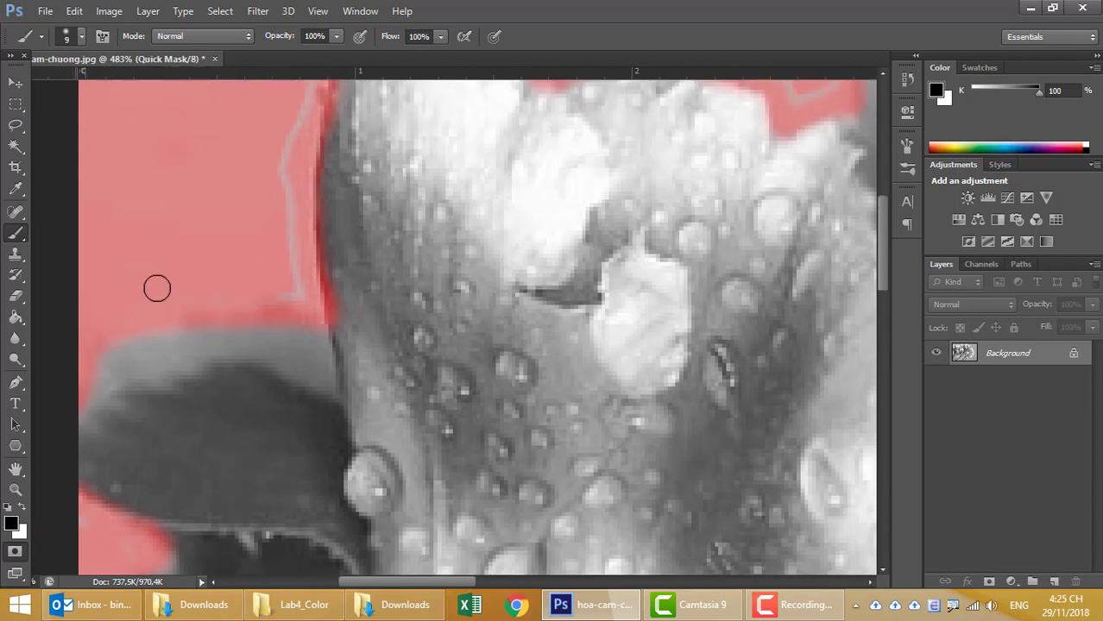
{"action": "left_click_drag", "start_coordinate": [277, 177], "coordinate": [239, 338]}
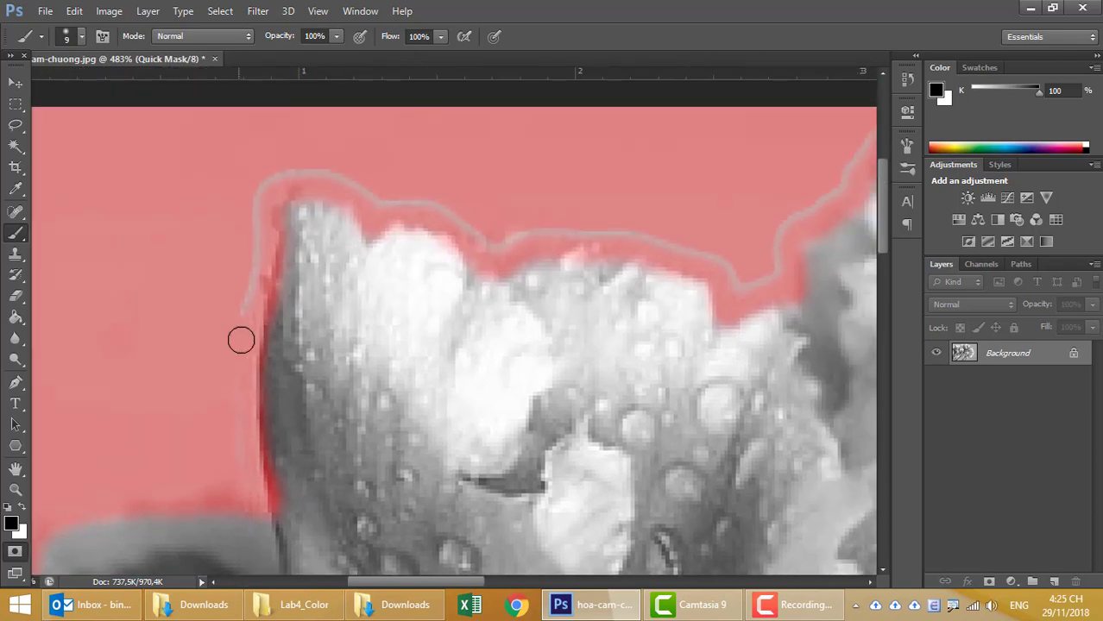
{"action": "mouse_move", "coordinate": [246, 274]}
{"action": "left_mouse_down"}
{"action": "mouse_move", "coordinate": [257, 194]}
{"action": "mouse_move", "coordinate": [318, 177]}
{"action": "mouse_move", "coordinate": [419, 197]}
{"action": "mouse_move", "coordinate": [494, 229]}
{"action": "mouse_move", "coordinate": [655, 241]}
{"action": "mouse_move", "coordinate": [746, 275]}
{"action": "left_mouse_up"}
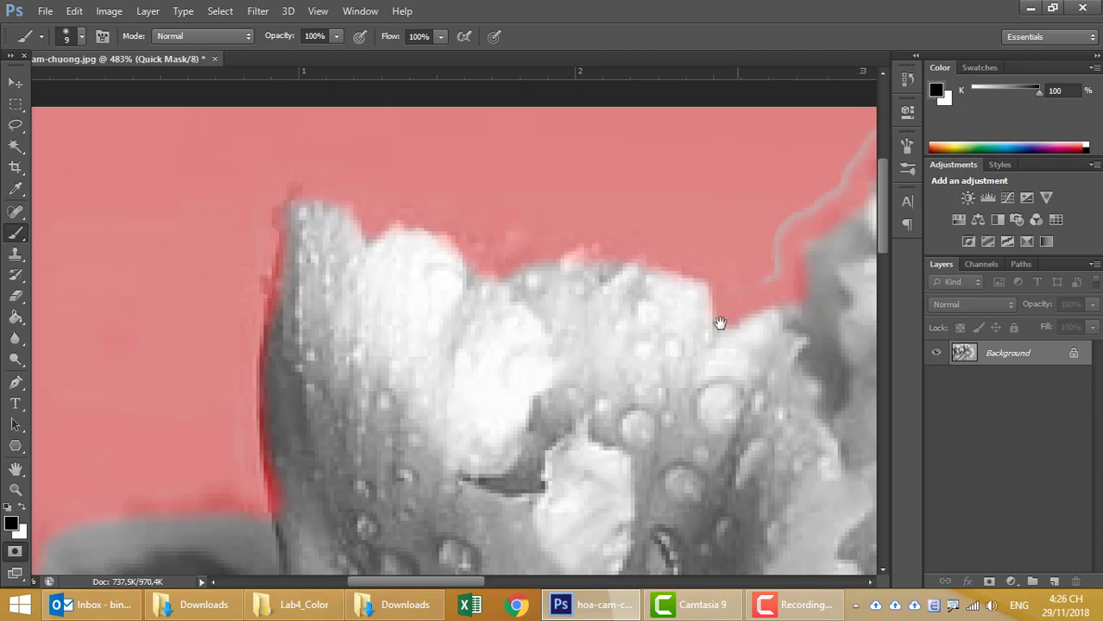
Step: Cover the remaining grey gaps between the right-hand petals with red mask
{"action": "mouse_move", "coordinate": [719, 323]}
{"action": "left_mouse_down"}
{"action": "mouse_move", "coordinate": [307, 455]}
{"action": "mouse_move", "coordinate": [429, 305]}
{"action": "left_mouse_up"}
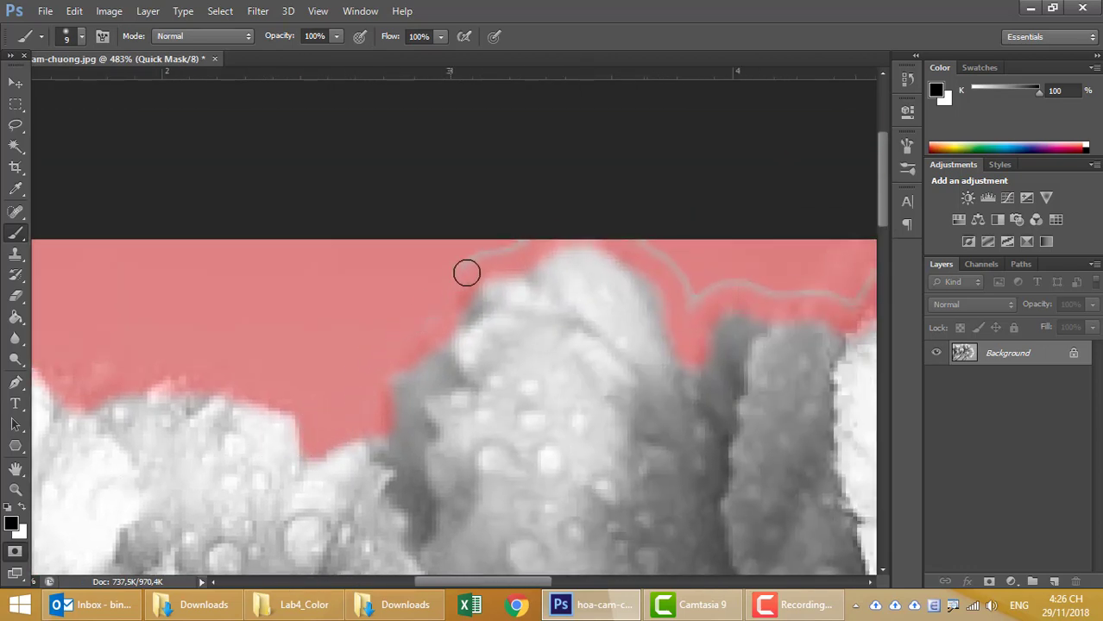
{"action": "left_click_drag", "start_coordinate": [466, 273], "coordinate": [546, 247]}
{"action": "left_click_drag", "start_coordinate": [480, 268], "coordinate": [346, 269]}
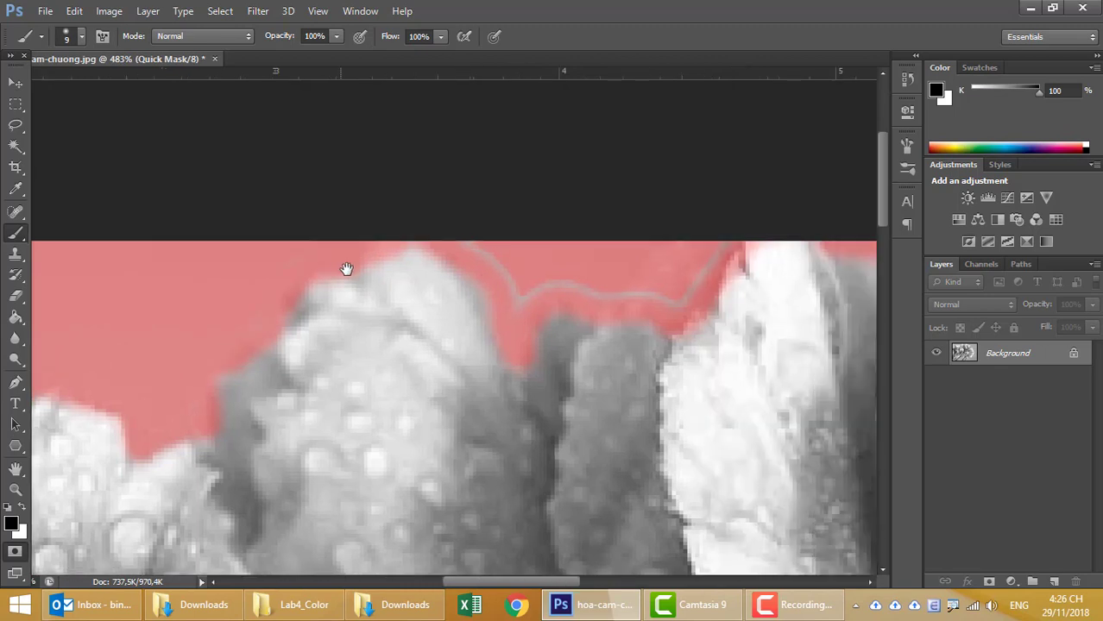
{"action": "mouse_move", "coordinate": [517, 284]}
{"action": "left_mouse_down"}
{"action": "mouse_move", "coordinate": [560, 269]}
{"action": "mouse_move", "coordinate": [657, 291]}
{"action": "mouse_move", "coordinate": [714, 262]}
{"action": "left_mouse_up"}
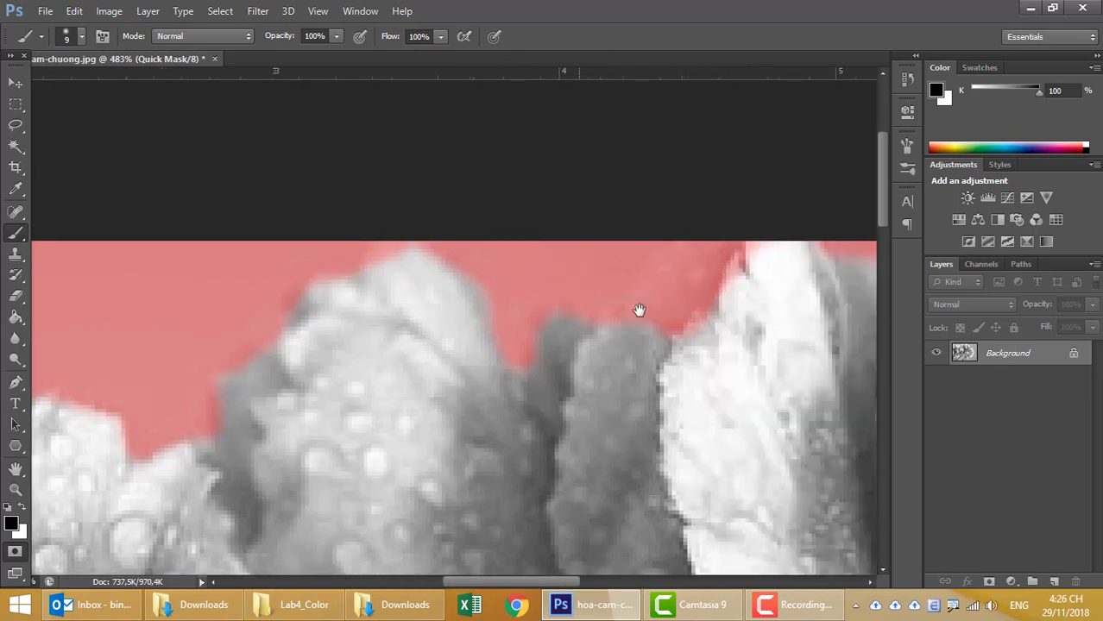
{"action": "left_click_drag", "start_coordinate": [639, 310], "coordinate": [321, 270]}
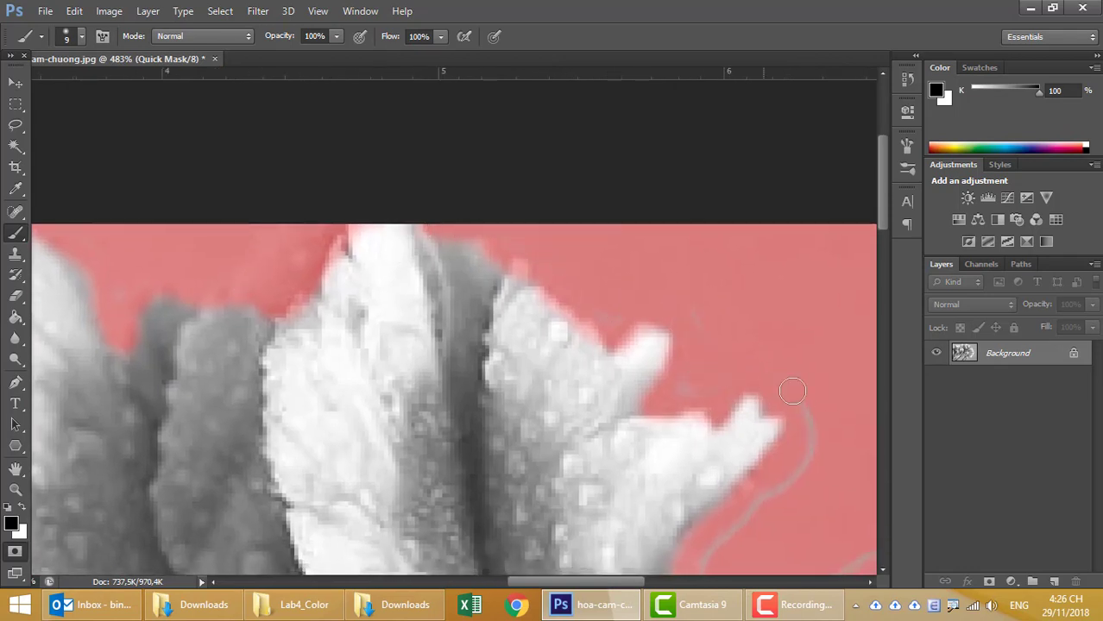
{"action": "left_click_drag", "start_coordinate": [687, 381], "coordinate": [357, 246]}
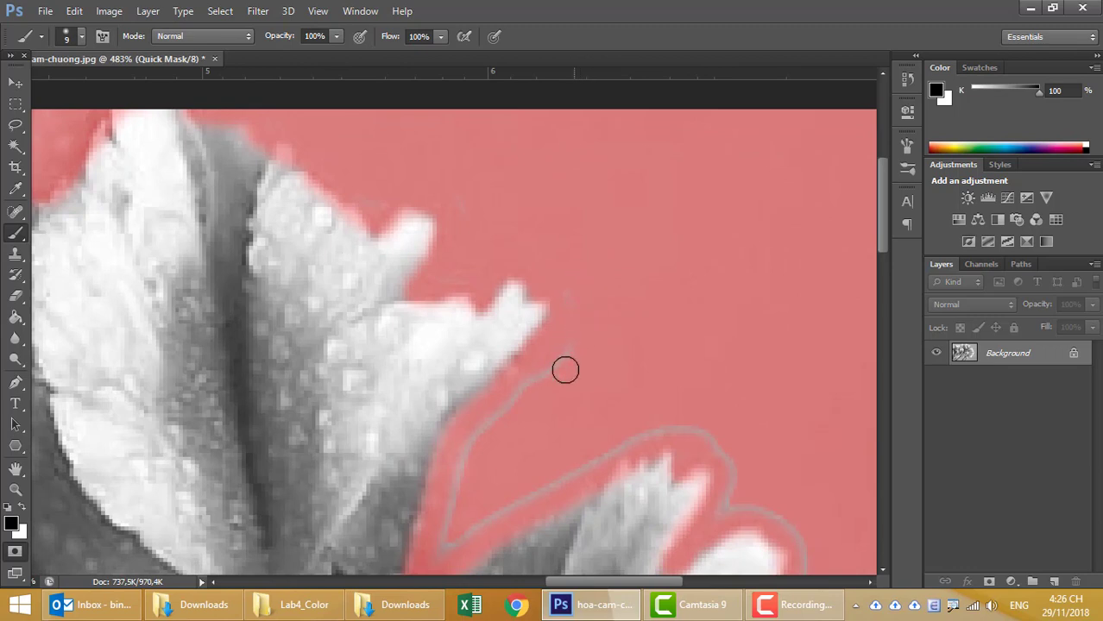
{"action": "mouse_move", "coordinate": [553, 364]}
{"action": "left_mouse_down"}
{"action": "mouse_move", "coordinate": [475, 451]}
{"action": "mouse_move", "coordinate": [441, 538]}
{"action": "mouse_move", "coordinate": [617, 444]}
{"action": "left_mouse_up"}
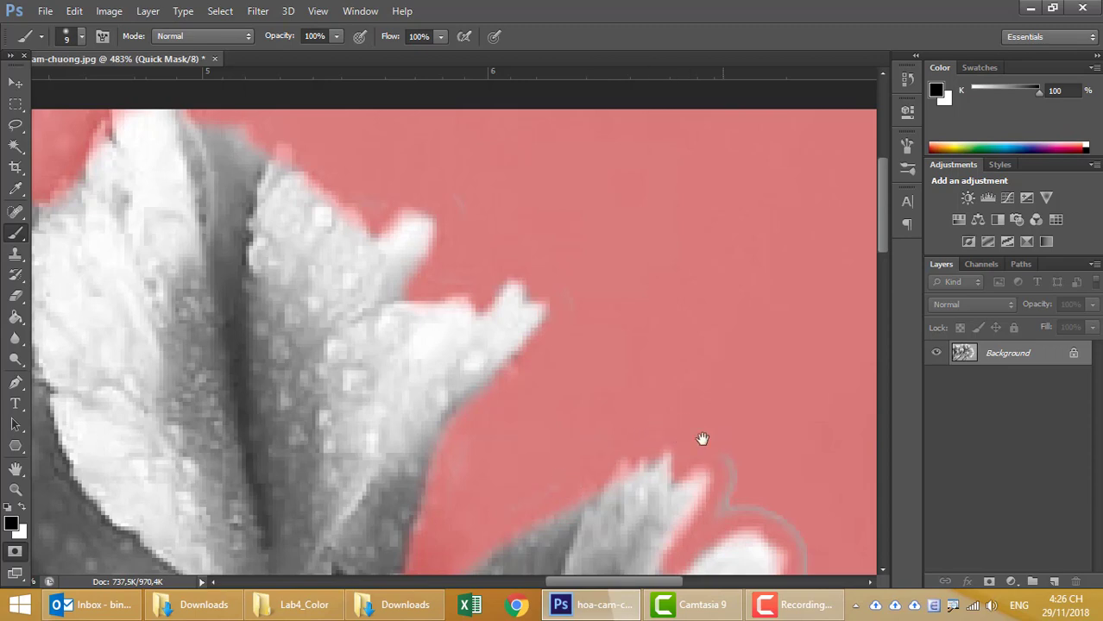
{"action": "left_click_drag", "start_coordinate": [702, 438], "coordinate": [519, 214]}
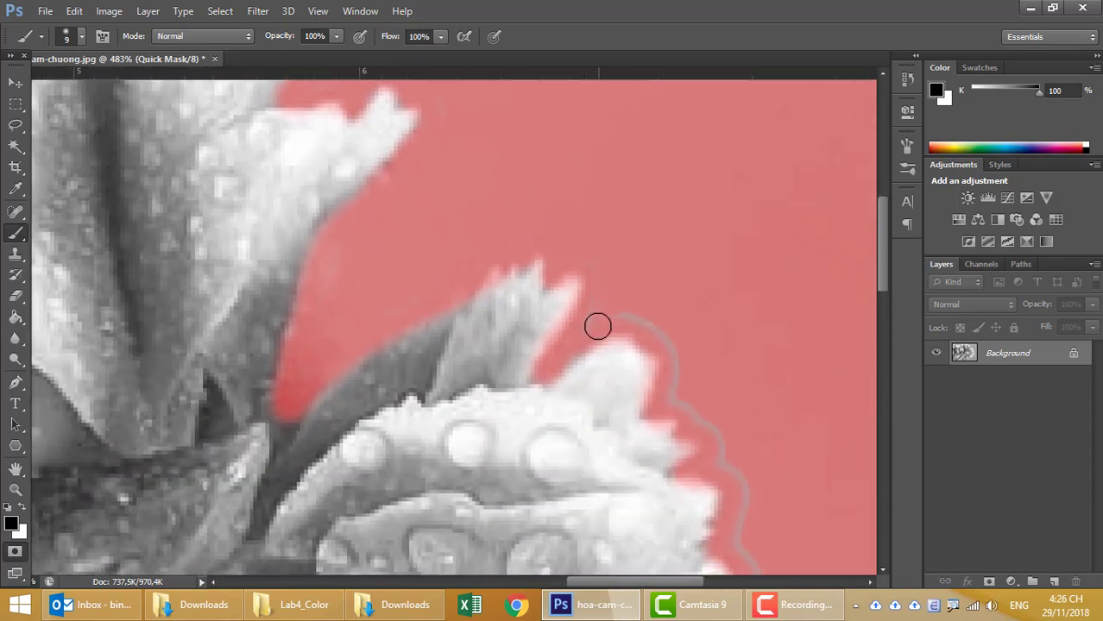
Step: Paint red quick mask over the light edge lines along the petal edges
{"action": "left_click_drag", "start_coordinate": [625, 314], "coordinate": [660, 328]}
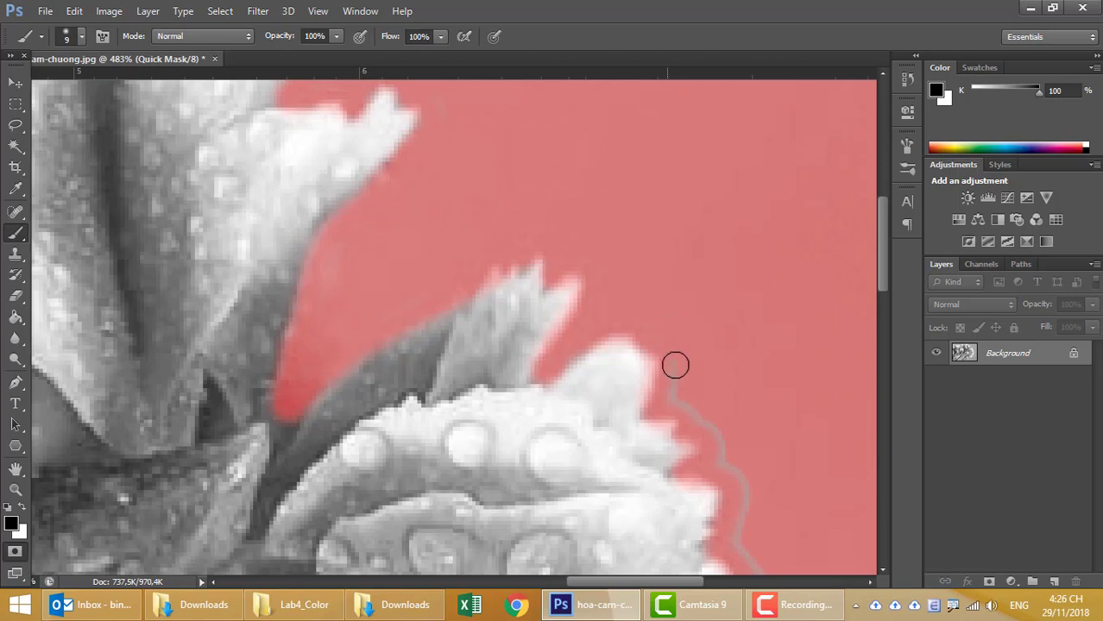
{"action": "left_click_drag", "start_coordinate": [728, 475], "coordinate": [495, 239]}
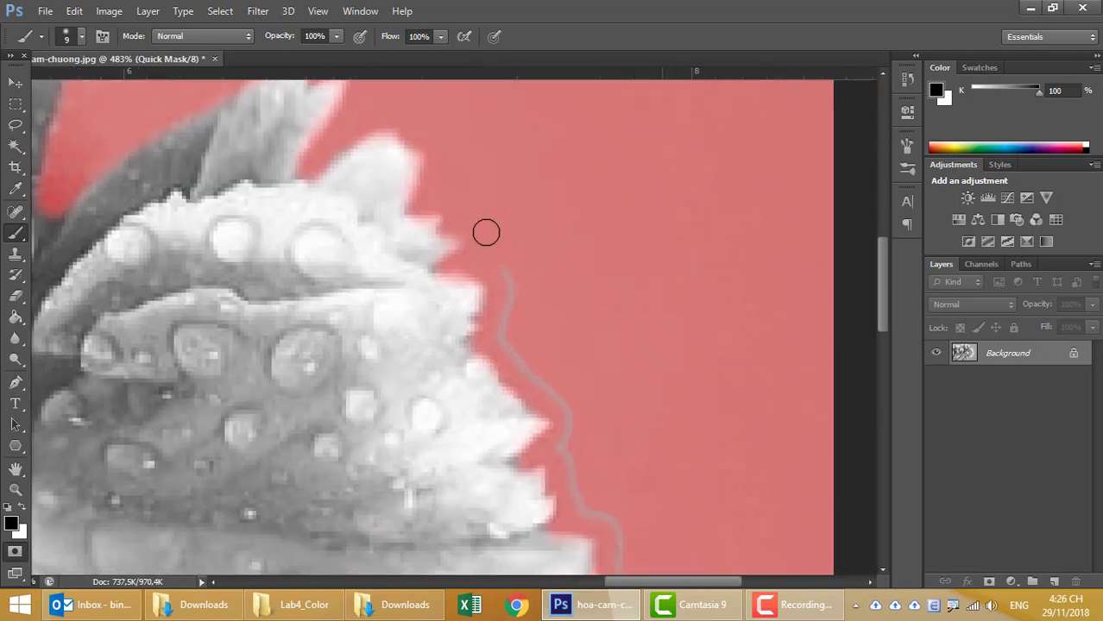
{"action": "left_click_drag", "start_coordinate": [504, 285], "coordinate": [567, 412]}
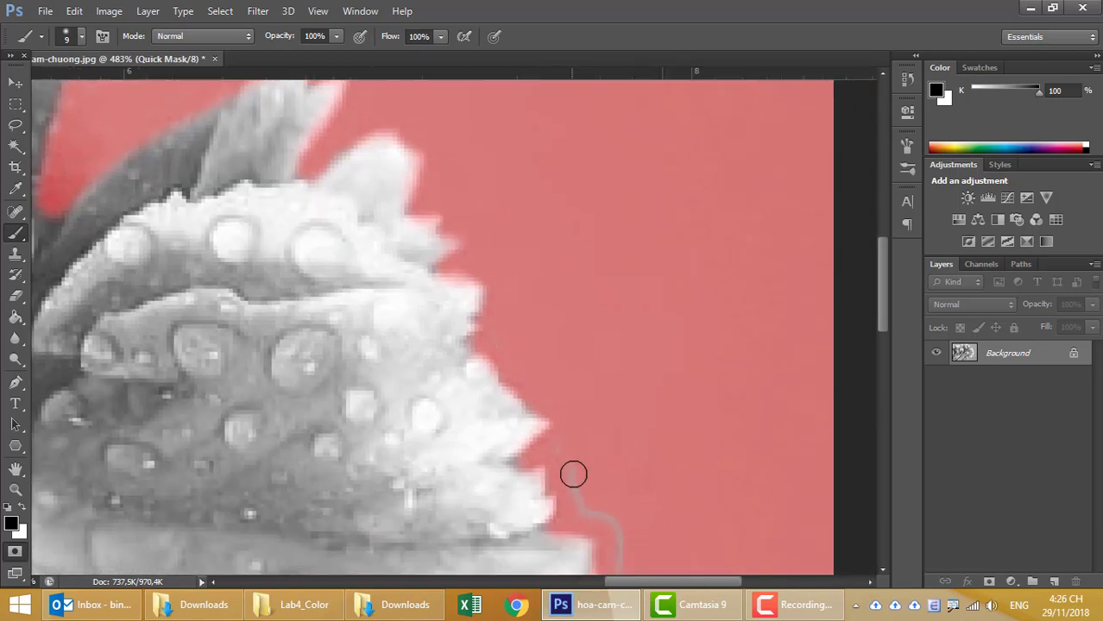
{"action": "left_click_drag", "start_coordinate": [632, 555], "coordinate": [571, 214]}
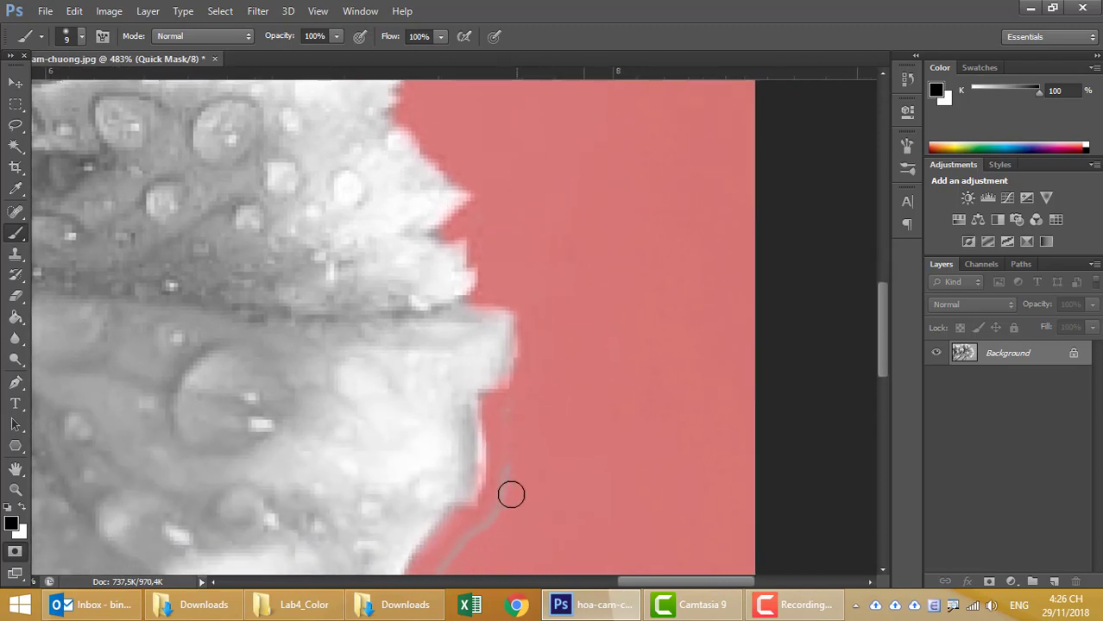
{"action": "left_click_drag", "start_coordinate": [565, 404], "coordinate": [551, 188]}
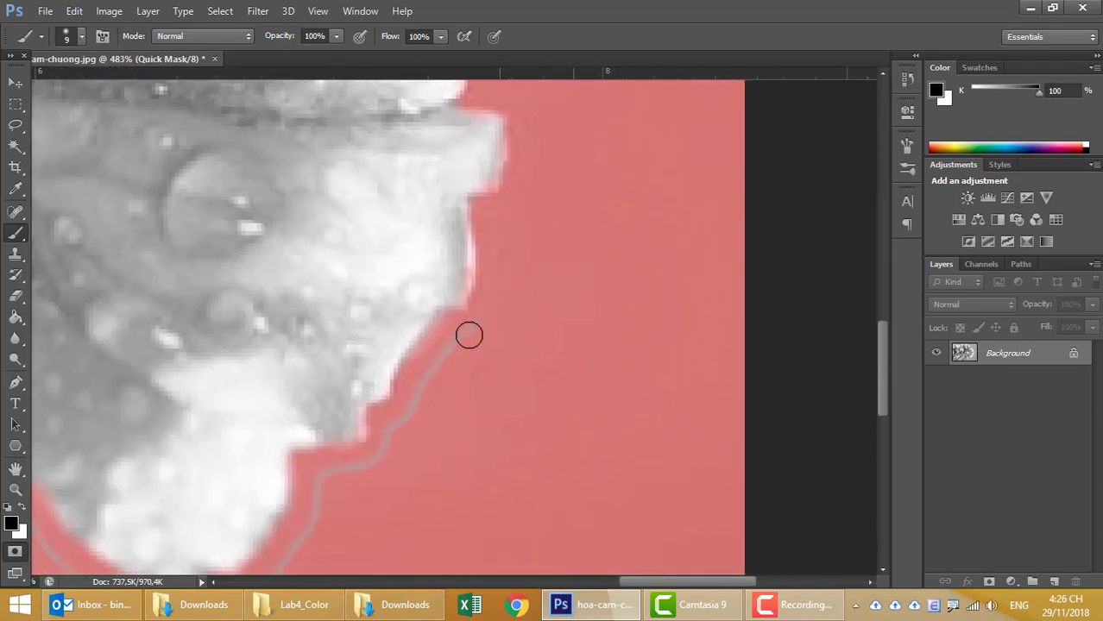
Step: Mask the light line under the lower petals and the gap at the notch bottom
{"action": "left_click_drag", "start_coordinate": [416, 404], "coordinate": [321, 484]}
{"action": "left_click_drag", "start_coordinate": [421, 435], "coordinate": [648, 119]}
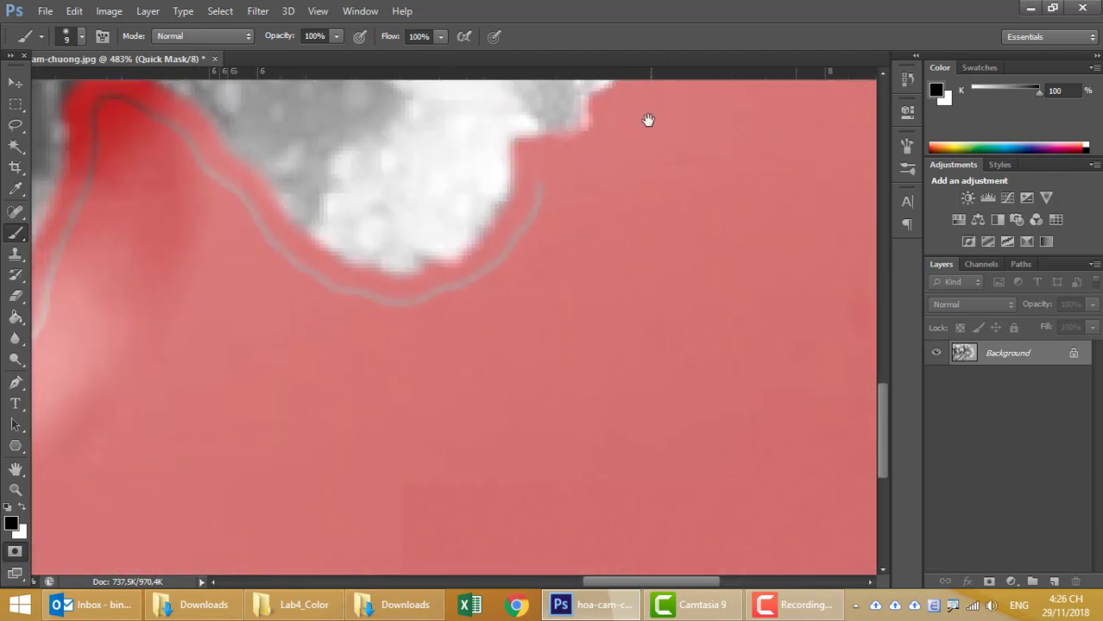
{"action": "mouse_move", "coordinate": [524, 250]}
{"action": "left_mouse_down"}
{"action": "mouse_move", "coordinate": [430, 291]}
{"action": "mouse_move", "coordinate": [540, 225]}
{"action": "left_mouse_up"}
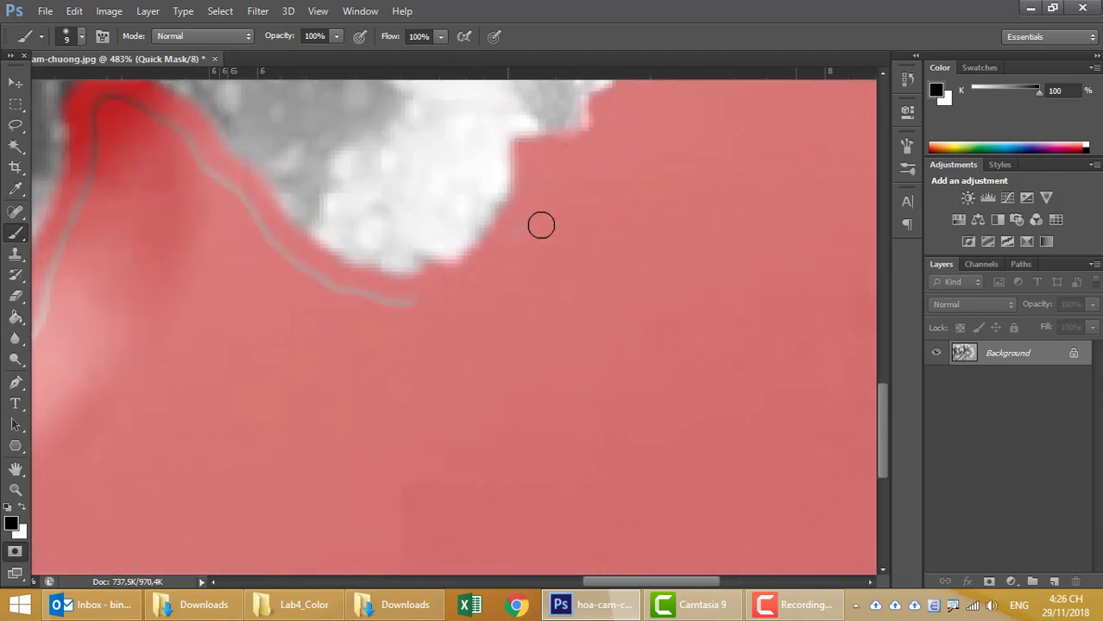
{"action": "mouse_move", "coordinate": [418, 309]}
{"action": "left_mouse_down"}
{"action": "mouse_move", "coordinate": [303, 263]}
{"action": "mouse_move", "coordinate": [148, 118]}
{"action": "left_mouse_up"}
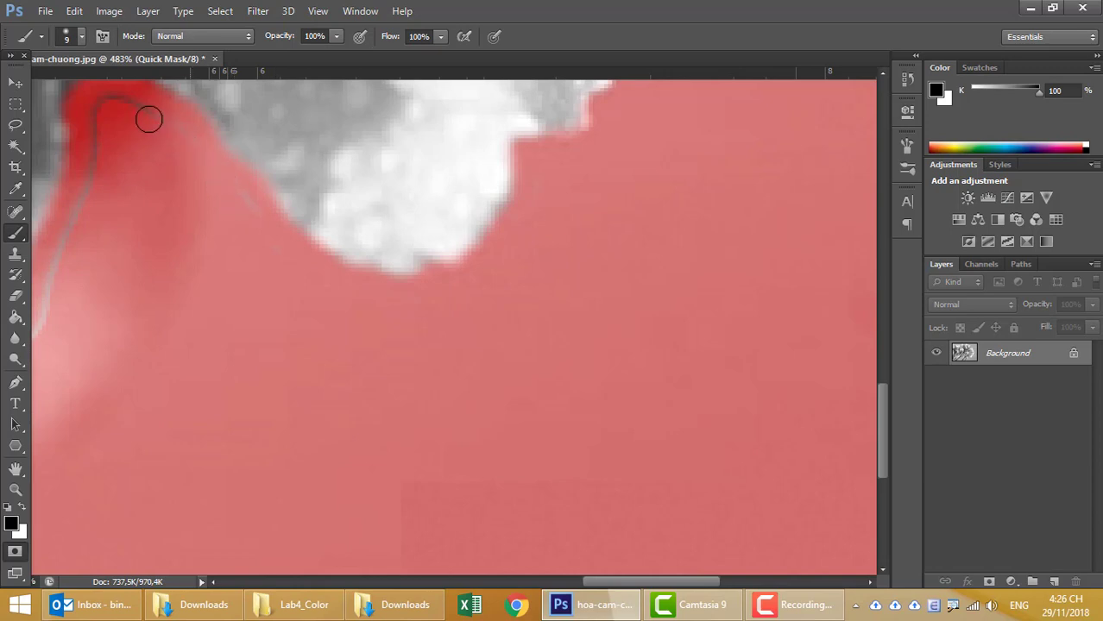
{"action": "left_click_drag", "start_coordinate": [261, 212], "coordinate": [580, 251]}
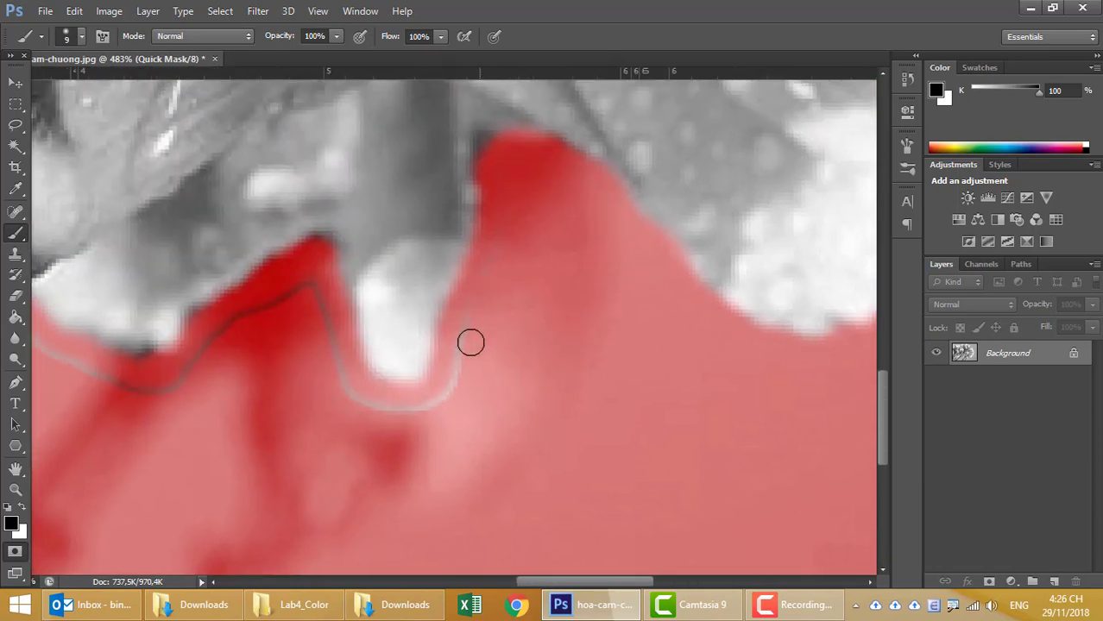
{"action": "mouse_move", "coordinate": [470, 342]}
{"action": "left_mouse_down"}
{"action": "mouse_move", "coordinate": [431, 406]}
{"action": "mouse_move", "coordinate": [364, 401]}
{"action": "mouse_move", "coordinate": [341, 370]}
{"action": "left_mouse_up"}
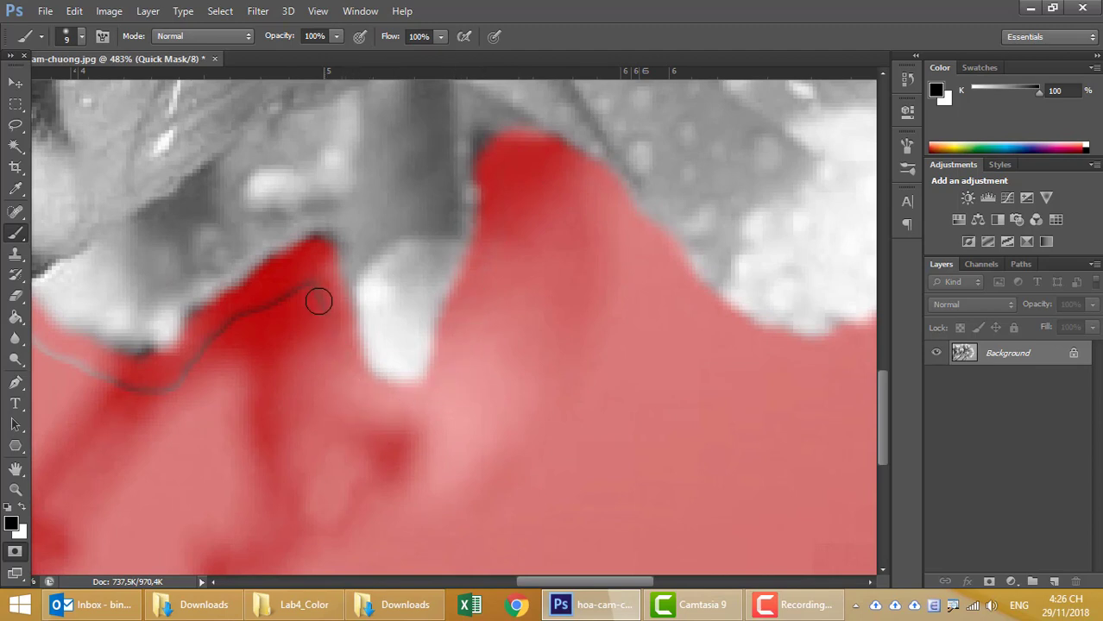
Step: Mask the remaining light edge lines along the stem and branch
{"action": "left_click_drag", "start_coordinate": [159, 393], "coordinate": [479, 396]}
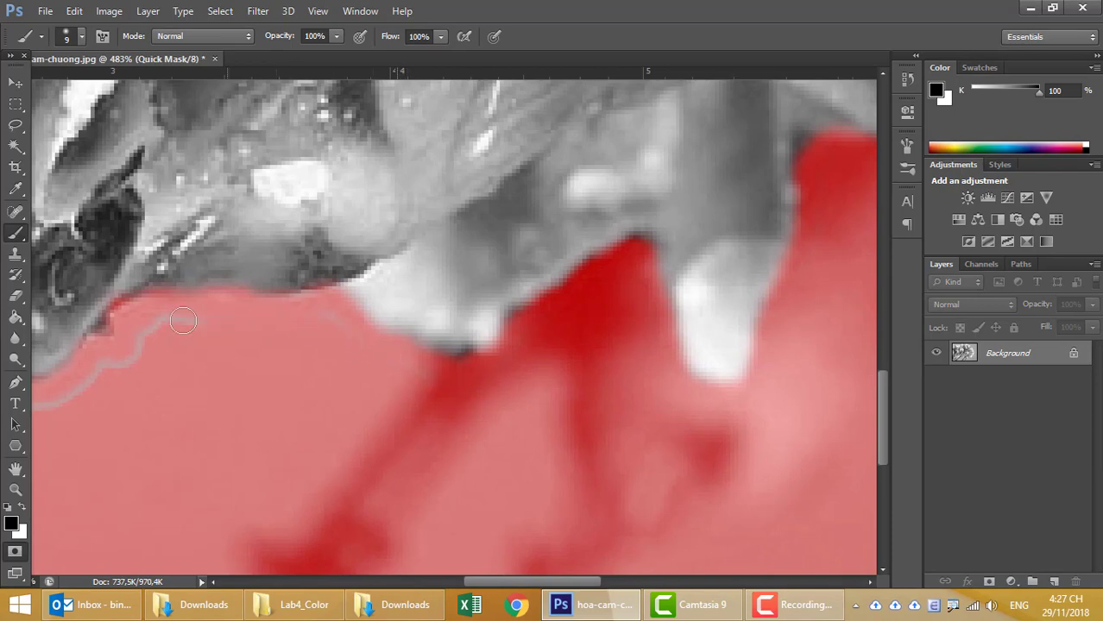
{"action": "left_click_drag", "start_coordinate": [304, 407], "coordinate": [596, 306]}
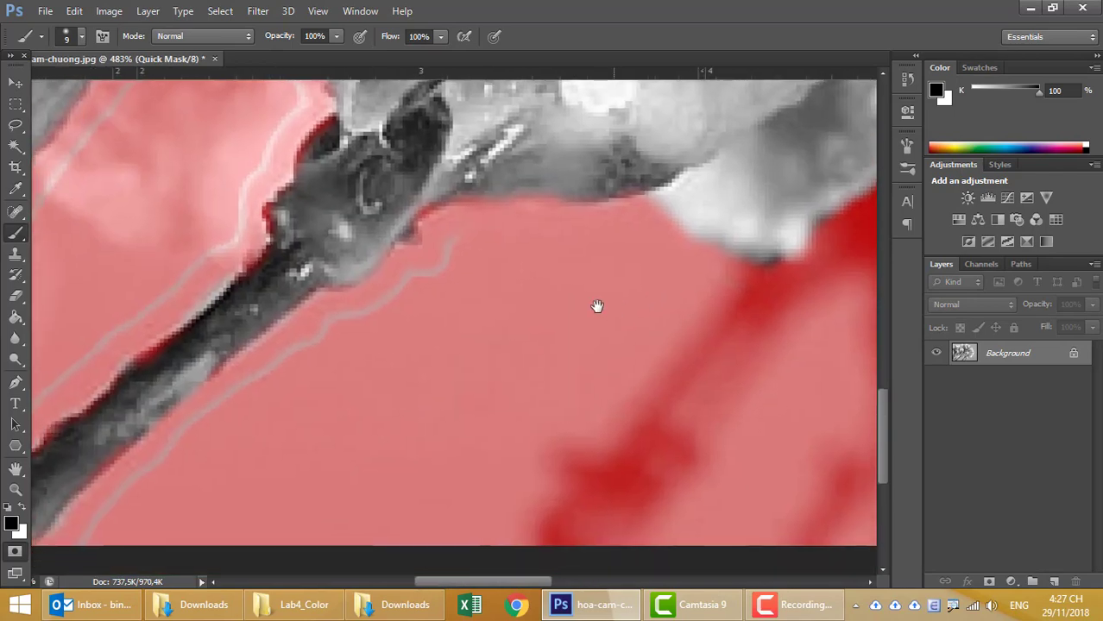
{"action": "mouse_move", "coordinate": [453, 232]}
{"action": "left_mouse_down"}
{"action": "mouse_move", "coordinate": [399, 283]}
{"action": "mouse_move", "coordinate": [254, 374]}
{"action": "mouse_move", "coordinate": [204, 444]}
{"action": "mouse_move", "coordinate": [514, 302]}
{"action": "left_mouse_up"}
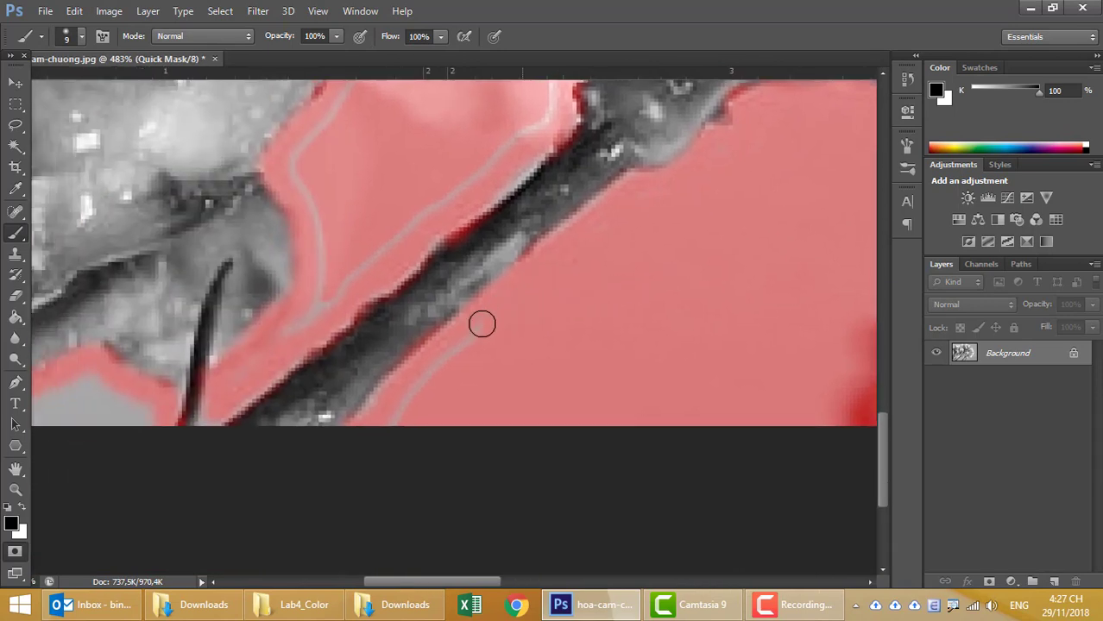
{"action": "left_click_drag", "start_coordinate": [391, 323], "coordinate": [338, 390]}
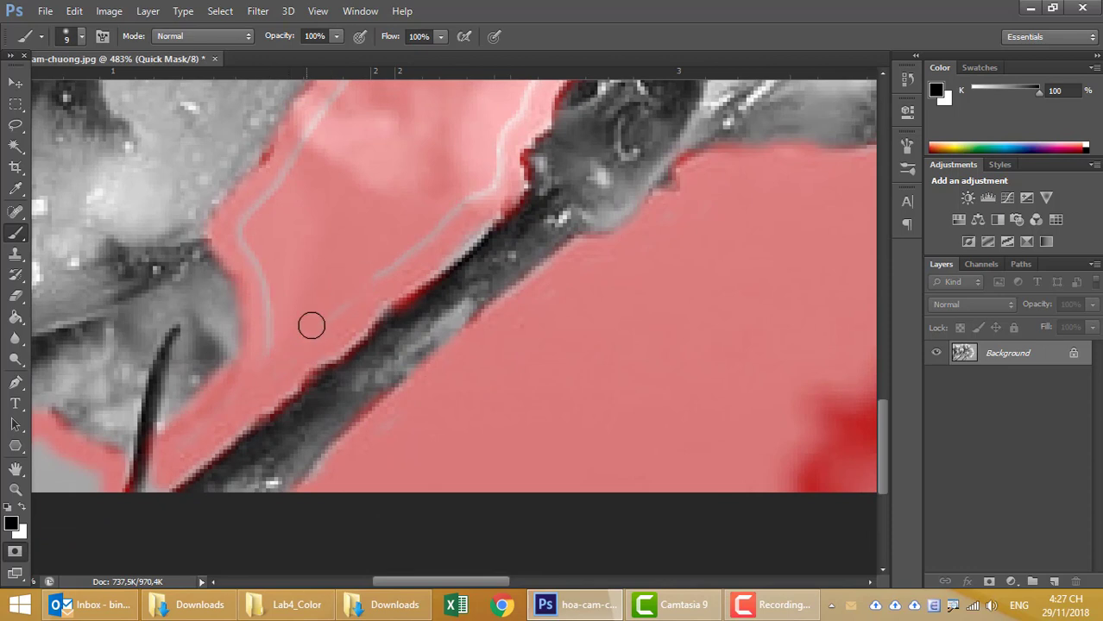
{"action": "left_click_drag", "start_coordinate": [313, 323], "coordinate": [482, 177]}
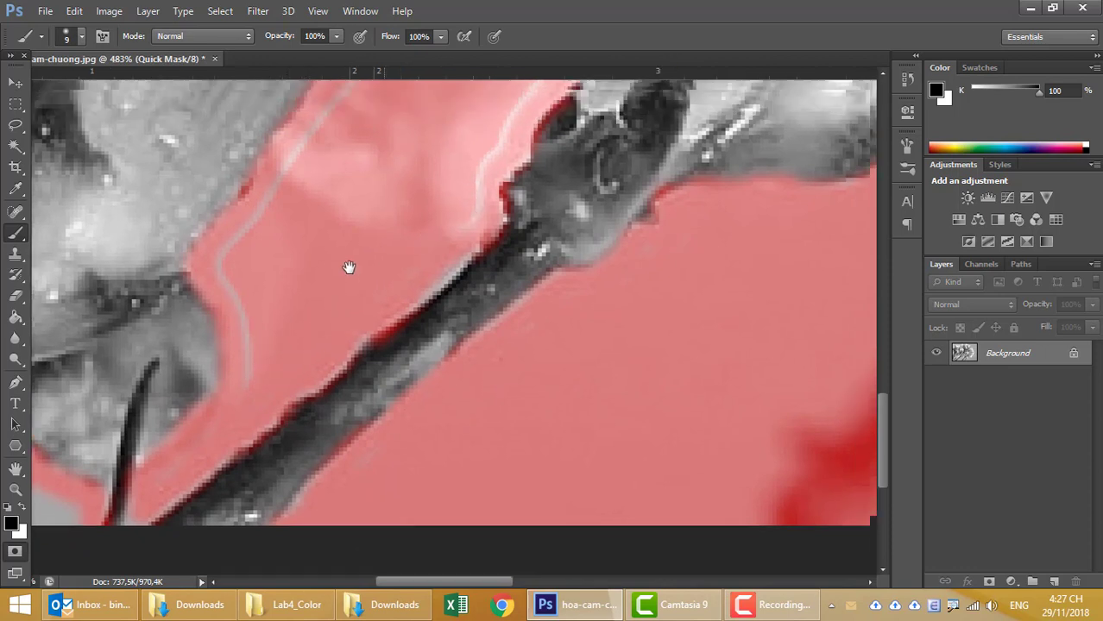
{"action": "left_click_drag", "start_coordinate": [349, 266], "coordinate": [237, 365]}
{"action": "mouse_move", "coordinate": [327, 369]}
{"action": "left_mouse_down"}
{"action": "mouse_move", "coordinate": [335, 310]}
{"action": "mouse_move", "coordinate": [389, 219]}
{"action": "mouse_move", "coordinate": [332, 112]}
{"action": "mouse_move", "coordinate": [263, 158]}
{"action": "mouse_move", "coordinate": [86, 403]}
{"action": "left_mouse_up"}
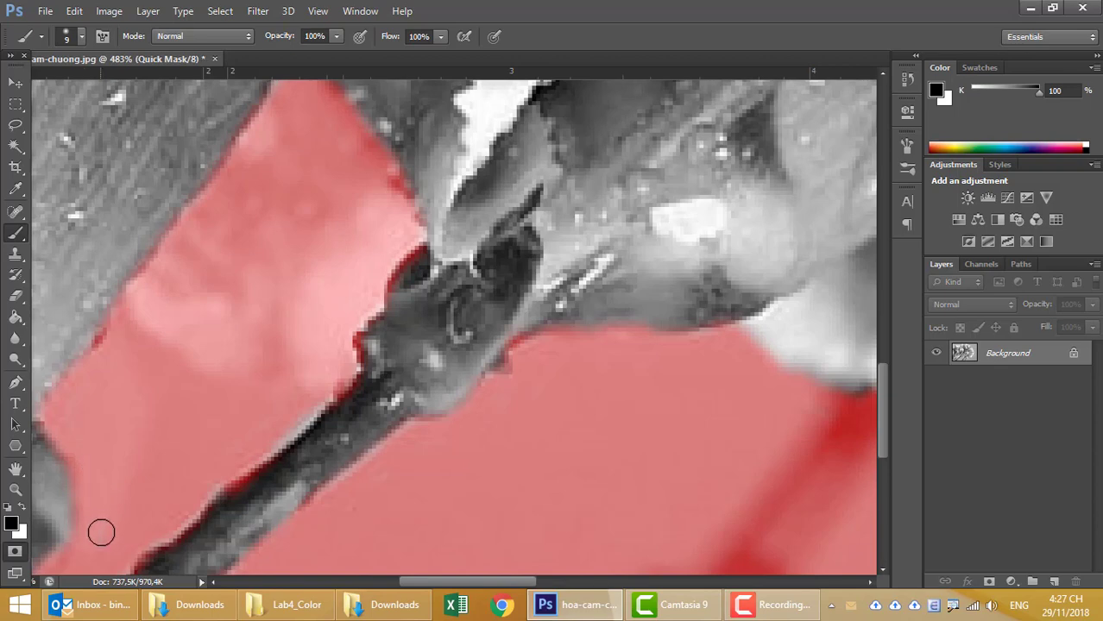
Step: Zoom out, convert the quick mask to a selection, and copy the carnation onto new Layer 1
{"action": "scroll", "coordinate": [229, 463], "scroll_direction": "down", "scroll_amount": 5}
{"action": "scroll", "coordinate": [233, 458], "scroll_direction": "down", "scroll_amount": 3}
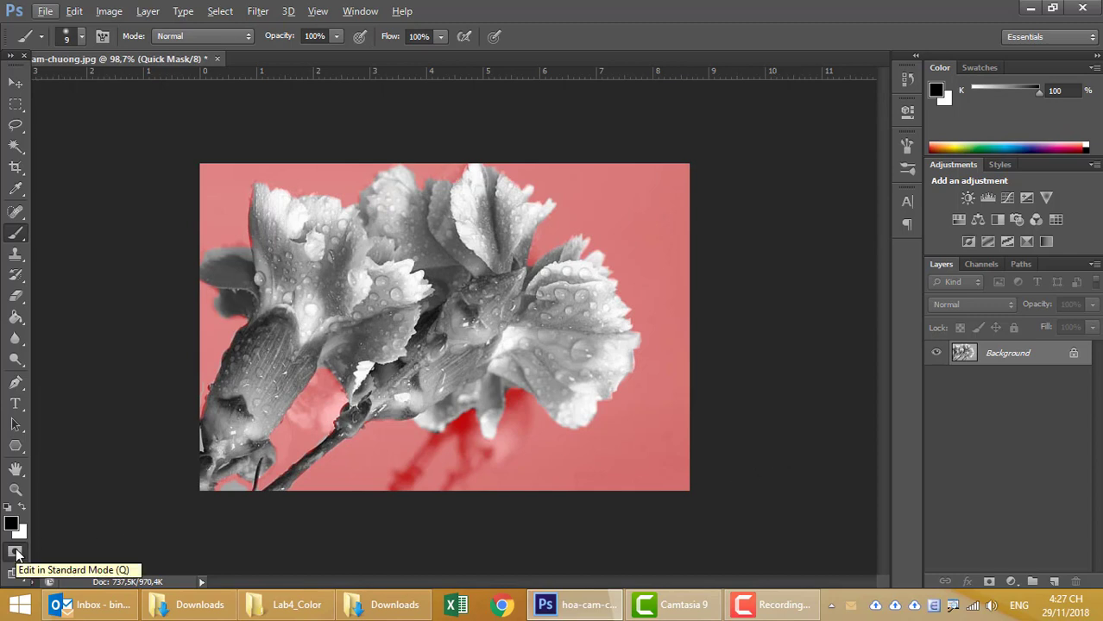
{"action": "left_click", "coordinate": [16, 553]}
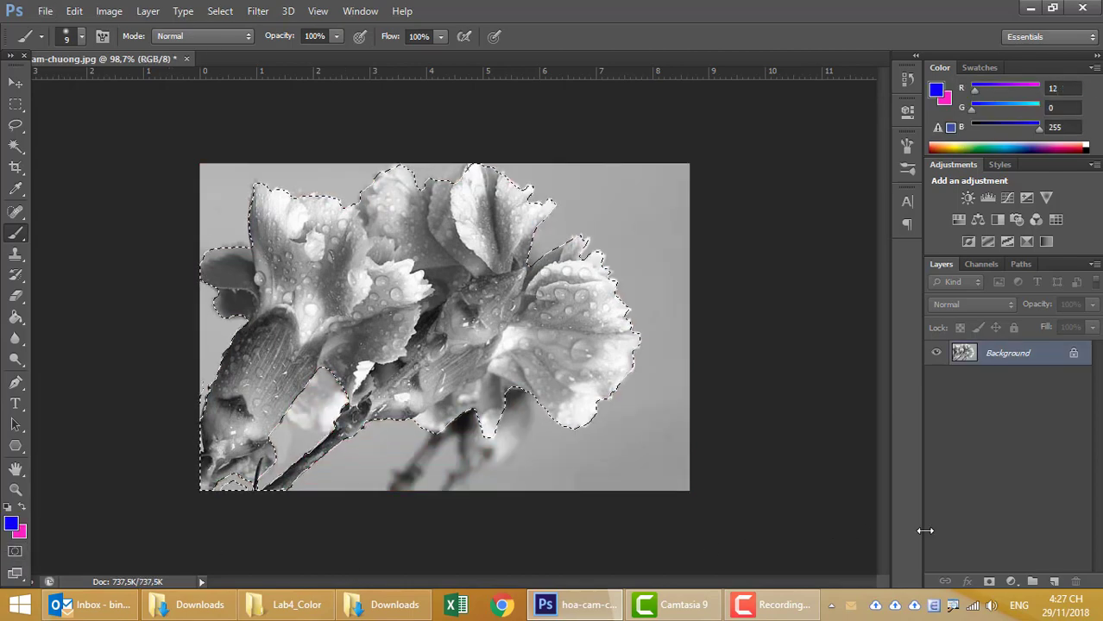
{"action": "key", "text": "ctrl+j"}
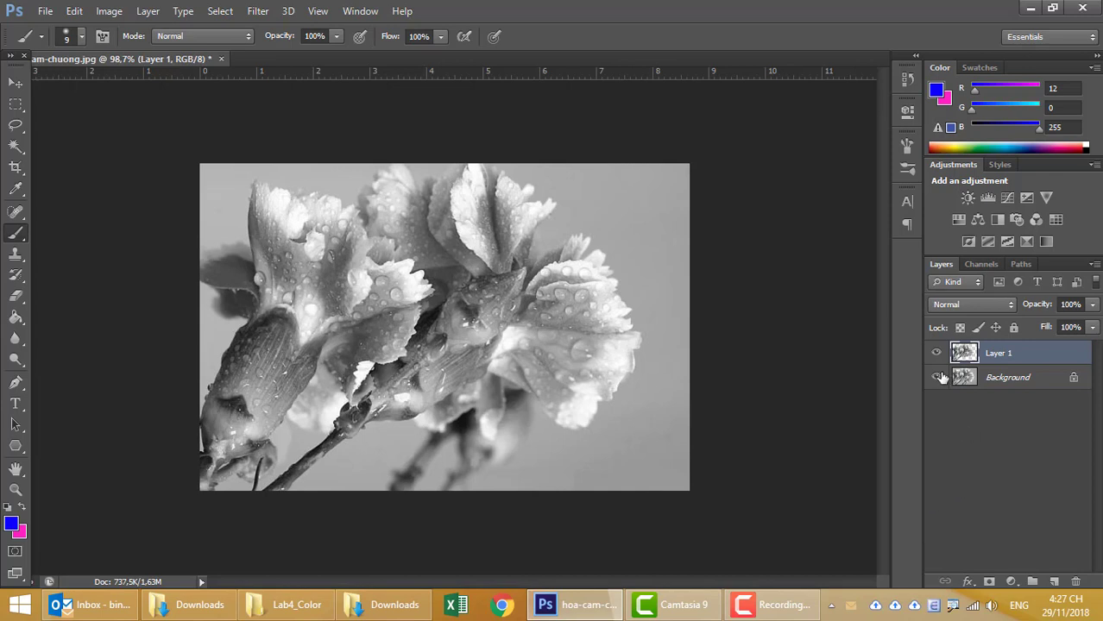
Step: Hide the Background layer so the carnation shows over transparency, and show the History panel
{"action": "left_click", "coordinate": [937, 377]}
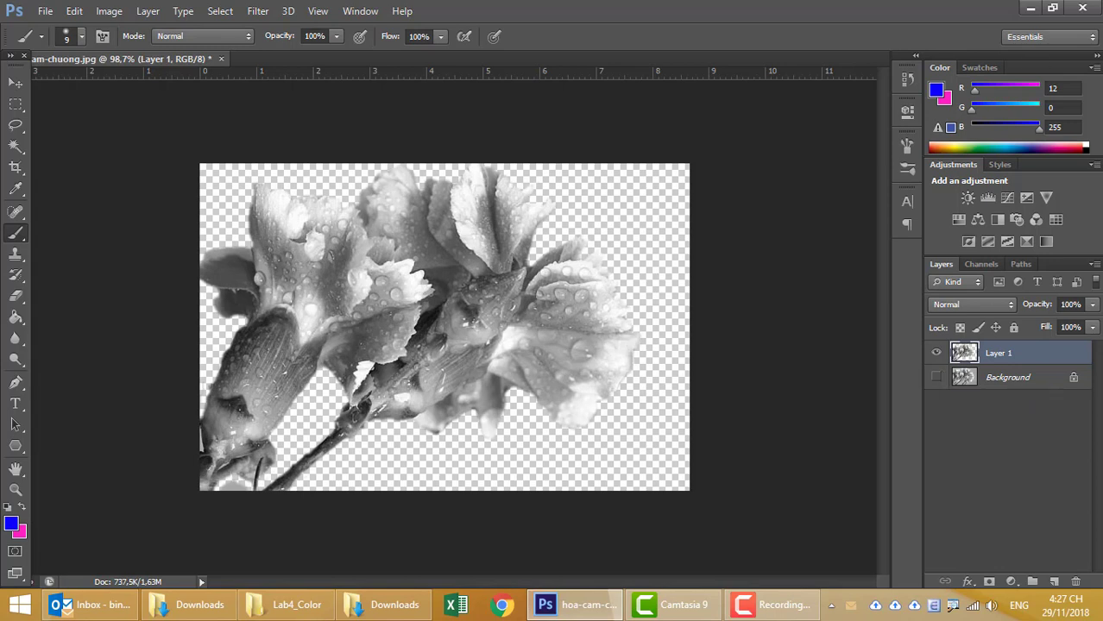
{"action": "left_click", "coordinate": [907, 78]}
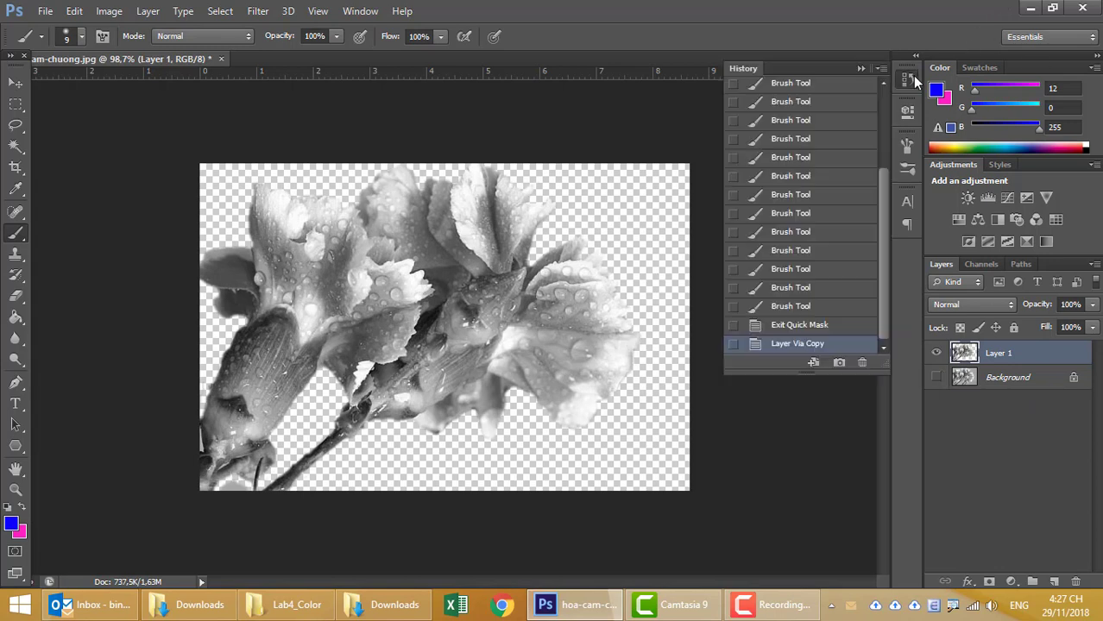
{"action": "left_click", "coordinate": [797, 294]}
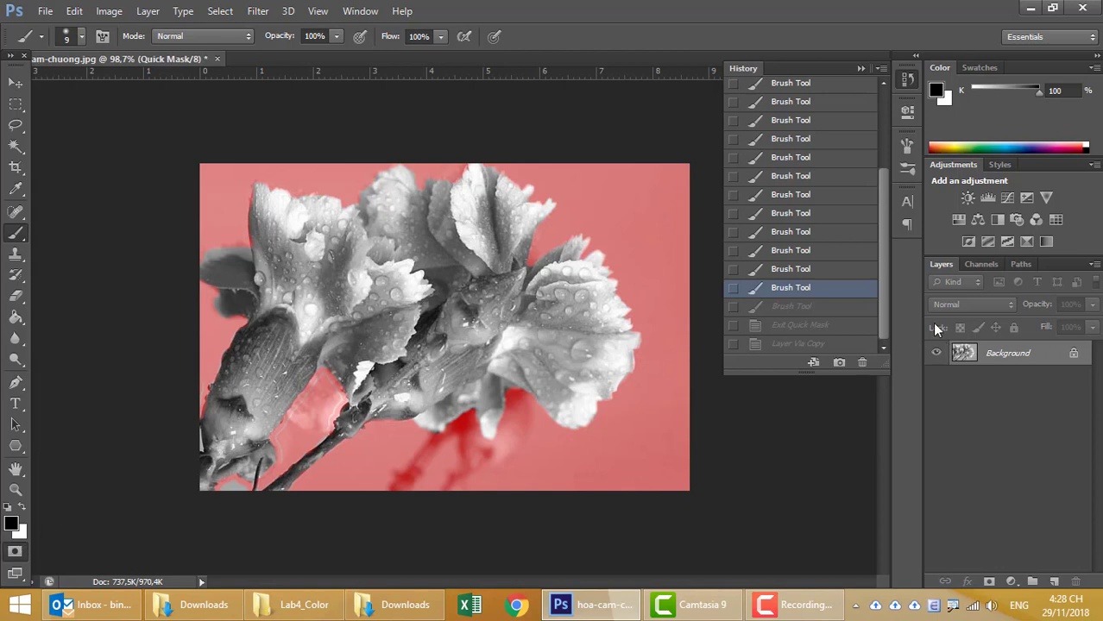
{"action": "left_click", "coordinate": [851, 311]}
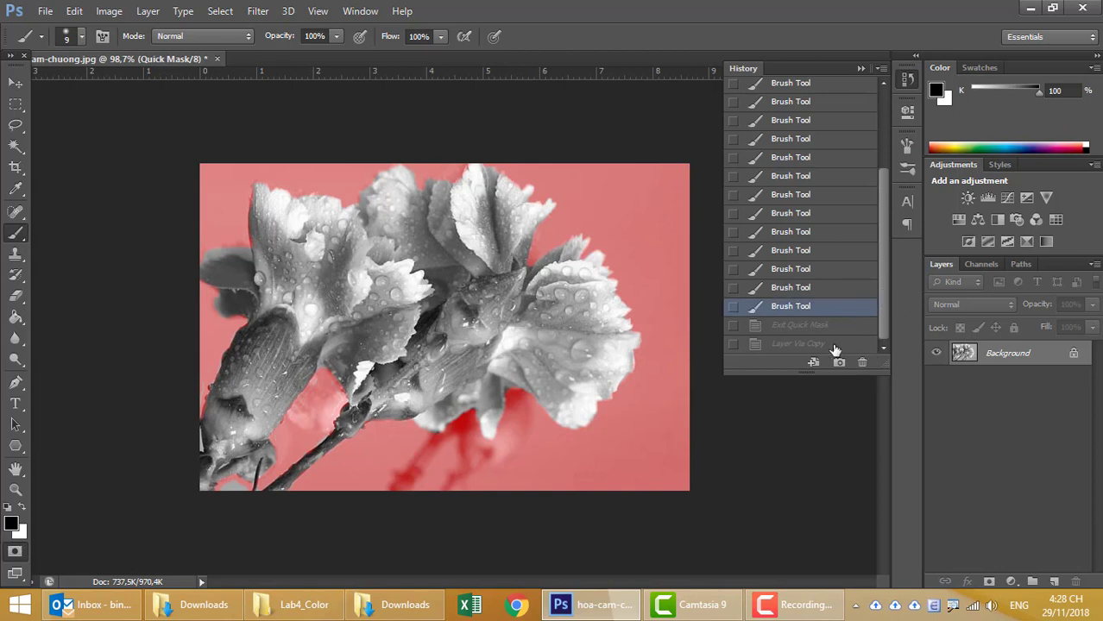
{"action": "left_click", "coordinate": [827, 344]}
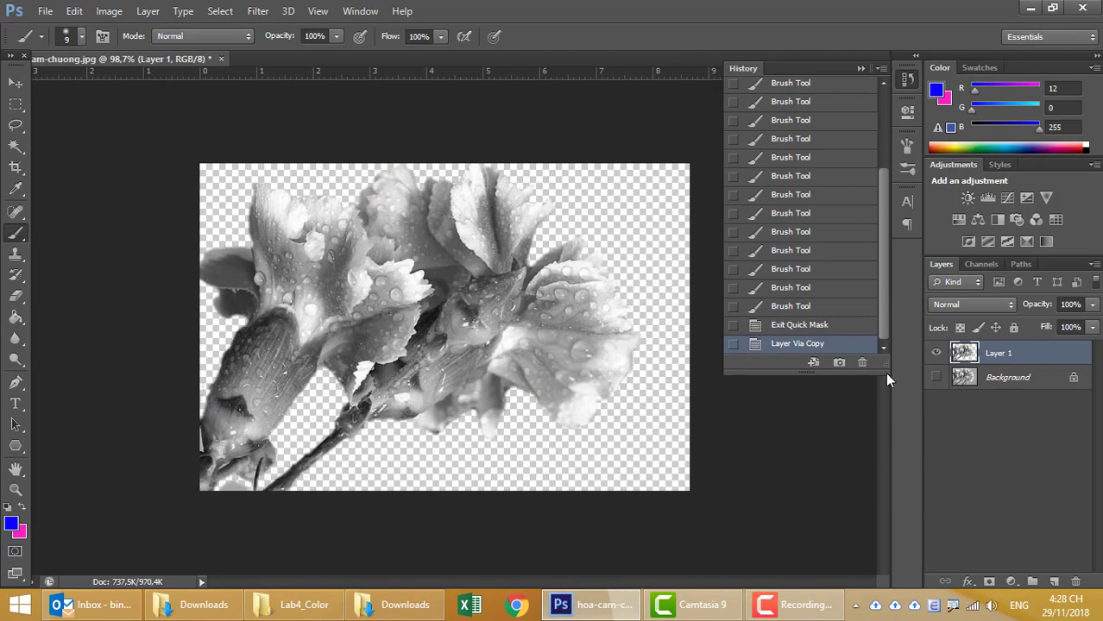
{"action": "left_click", "coordinate": [820, 328]}
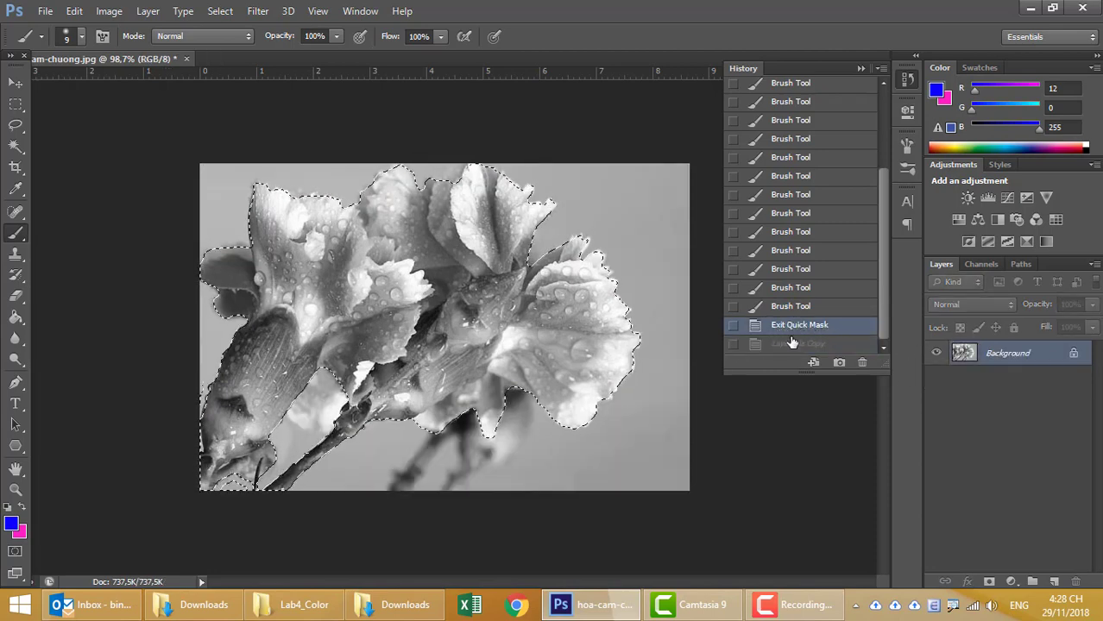
{"action": "left_click", "coordinate": [792, 343]}
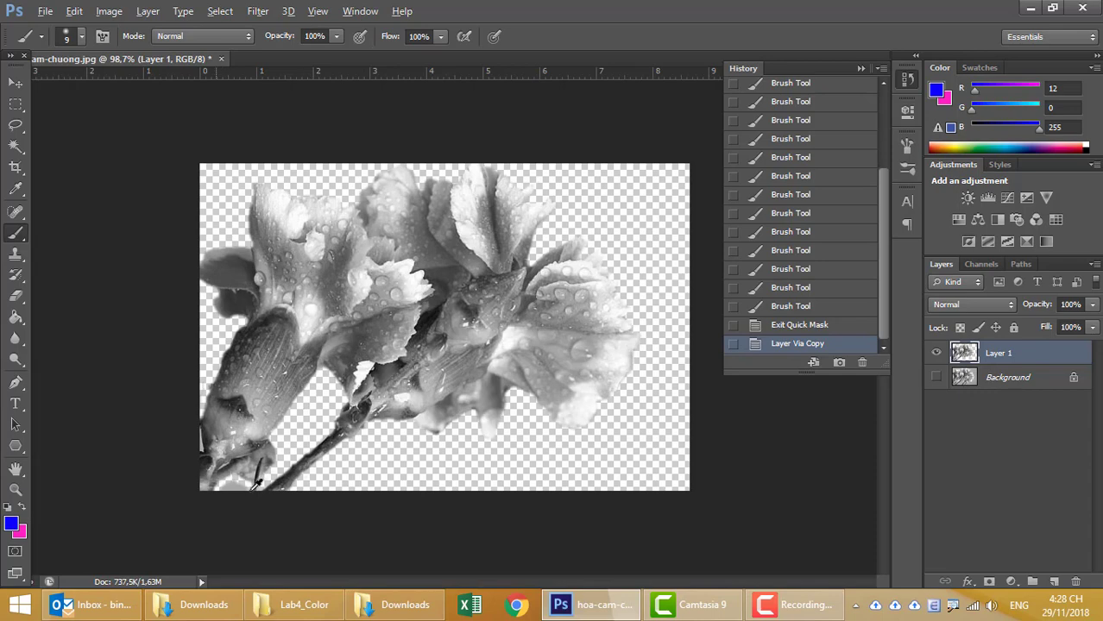
Step: Zoom in, re-enter Quick Mask, and paint a mask line along the bud's upper edge
{"action": "scroll", "coordinate": [328, 356], "scroll_direction": "up", "scroll_amount": 3}
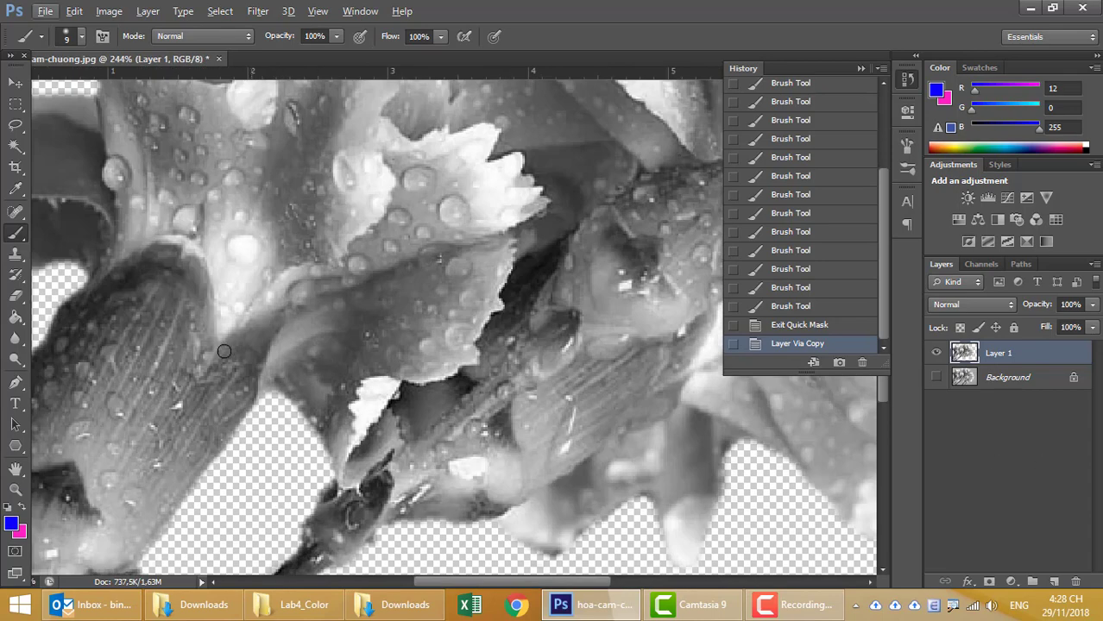
{"action": "scroll", "coordinate": [323, 357], "scroll_direction": "up", "scroll_amount": 1}
{"action": "left_click", "coordinate": [15, 551]}
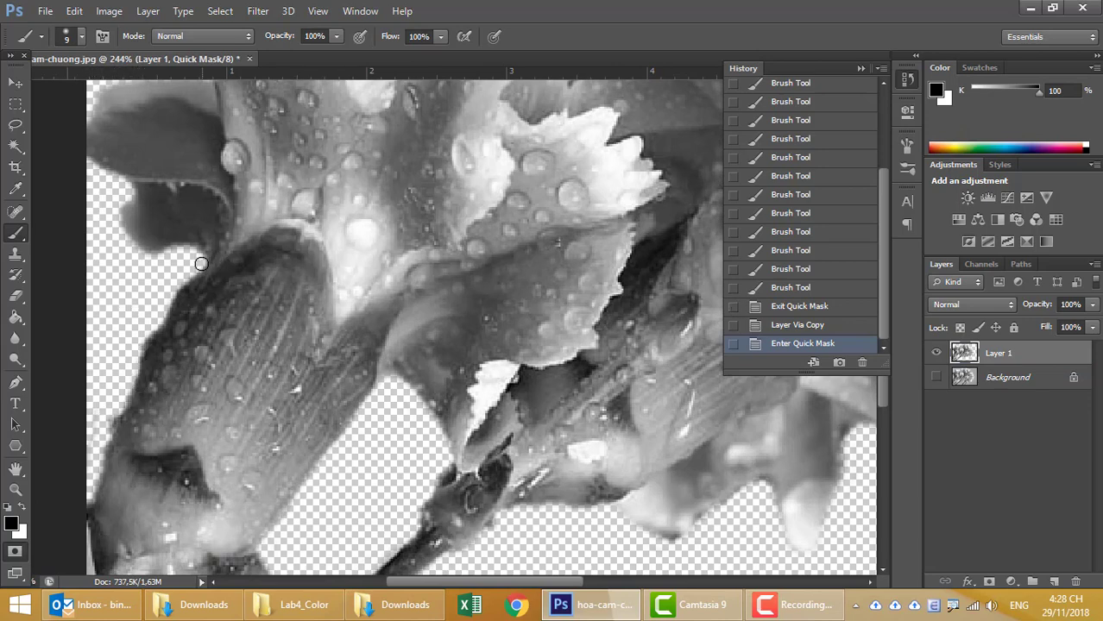
{"action": "mouse_move", "coordinate": [207, 263]}
{"action": "left_mouse_down"}
{"action": "mouse_move", "coordinate": [320, 225]}
{"action": "mouse_move", "coordinate": [340, 263]}
{"action": "mouse_move", "coordinate": [342, 315]}
{"action": "mouse_move", "coordinate": [404, 291]}
{"action": "mouse_move", "coordinate": [384, 360]}
{"action": "mouse_move", "coordinate": [386, 401]}
{"action": "mouse_move", "coordinate": [435, 424]}
{"action": "mouse_move", "coordinate": [458, 402]}
{"action": "left_mouse_up"}
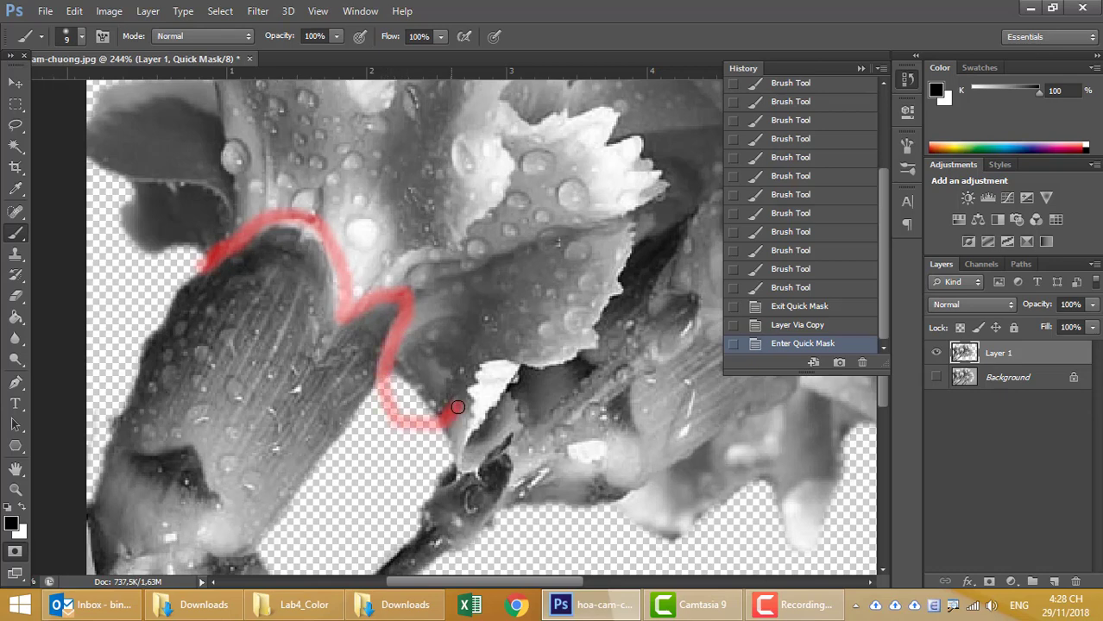
{"action": "mouse_move", "coordinate": [571, 415]}
{"action": "left_mouse_down"}
{"action": "mouse_move", "coordinate": [377, 236]}
{"action": "mouse_move", "coordinate": [179, 427]}
{"action": "left_mouse_up"}
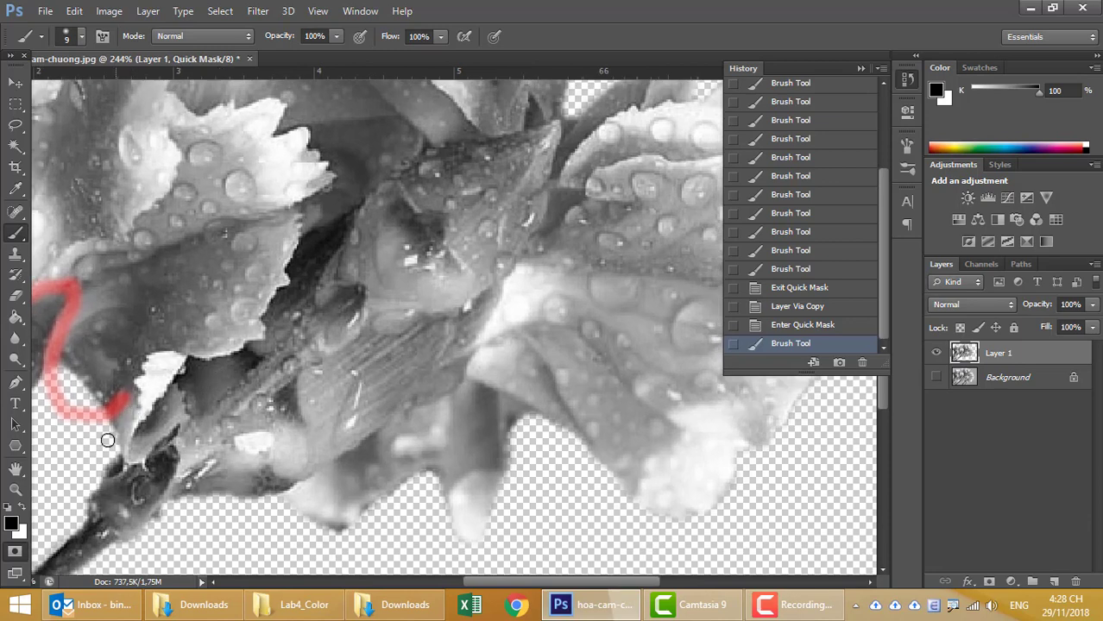
{"action": "mouse_move", "coordinate": [107, 414]}
{"action": "left_mouse_down"}
{"action": "mouse_move", "coordinate": [111, 444]}
{"action": "mouse_move", "coordinate": [200, 357]}
{"action": "mouse_move", "coordinate": [267, 315]}
{"action": "mouse_move", "coordinate": [310, 238]}
{"action": "mouse_move", "coordinate": [404, 166]}
{"action": "mouse_move", "coordinate": [462, 138]}
{"action": "mouse_move", "coordinate": [561, 122]}
{"action": "left_mouse_up"}
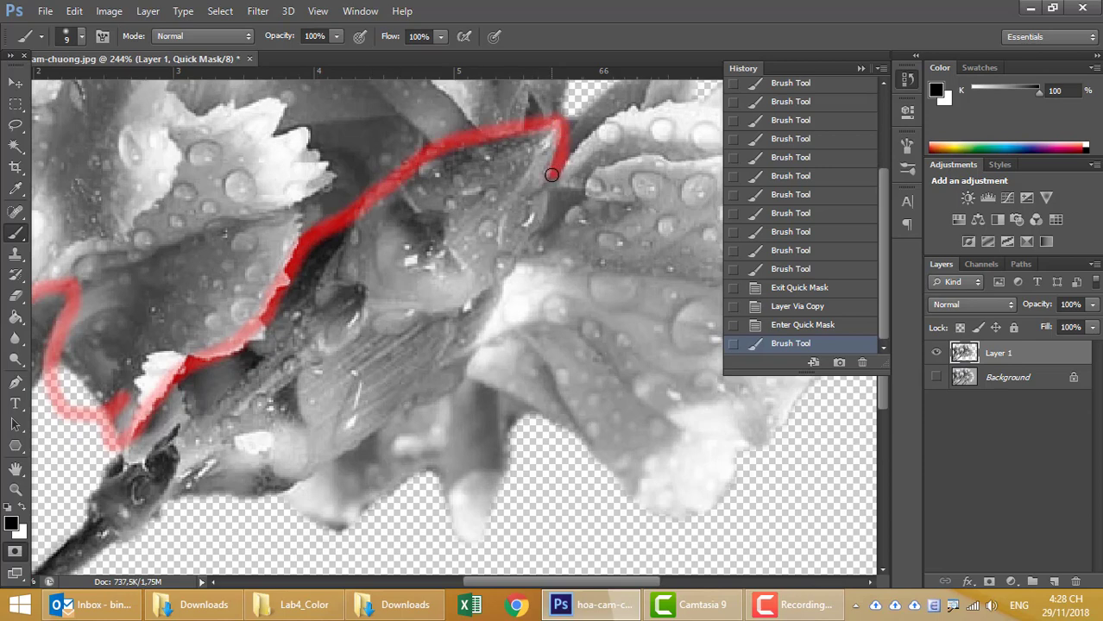
Step: Continue the mask outline around the bud tip, then zoom back out
{"action": "scroll", "coordinate": [616, 302], "scroll_direction": "down", "scroll_amount": 5}
{"action": "scroll", "coordinate": [616, 302], "scroll_direction": "up", "scroll_amount": 3}
{"action": "scroll", "coordinate": [616, 302], "scroll_direction": "up", "scroll_amount": 2}
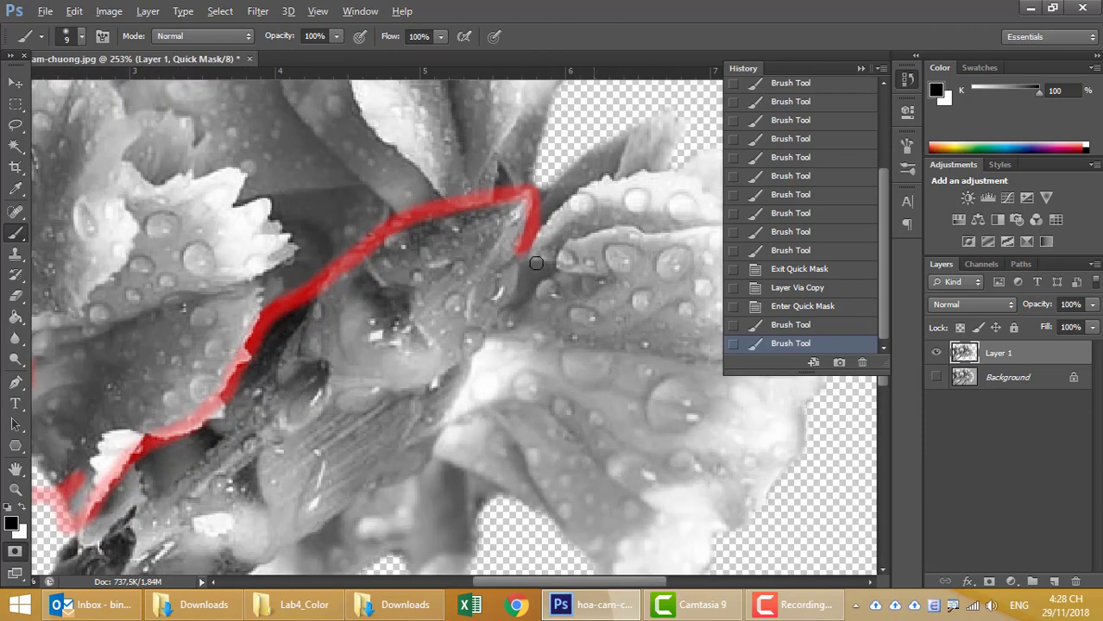
{"action": "mouse_move", "coordinate": [531, 194]}
{"action": "left_mouse_down"}
{"action": "mouse_move", "coordinate": [512, 291]}
{"action": "mouse_move", "coordinate": [433, 438]}
{"action": "mouse_move", "coordinate": [386, 478]}
{"action": "mouse_move", "coordinate": [504, 274]}
{"action": "mouse_move", "coordinate": [351, 355]}
{"action": "mouse_move", "coordinate": [252, 370]}
{"action": "mouse_move", "coordinate": [187, 462]}
{"action": "mouse_move", "coordinate": [308, 591]}
{"action": "left_mouse_up"}
{"action": "scroll", "coordinate": [86, 377], "scroll_direction": "down", "scroll_amount": 2}
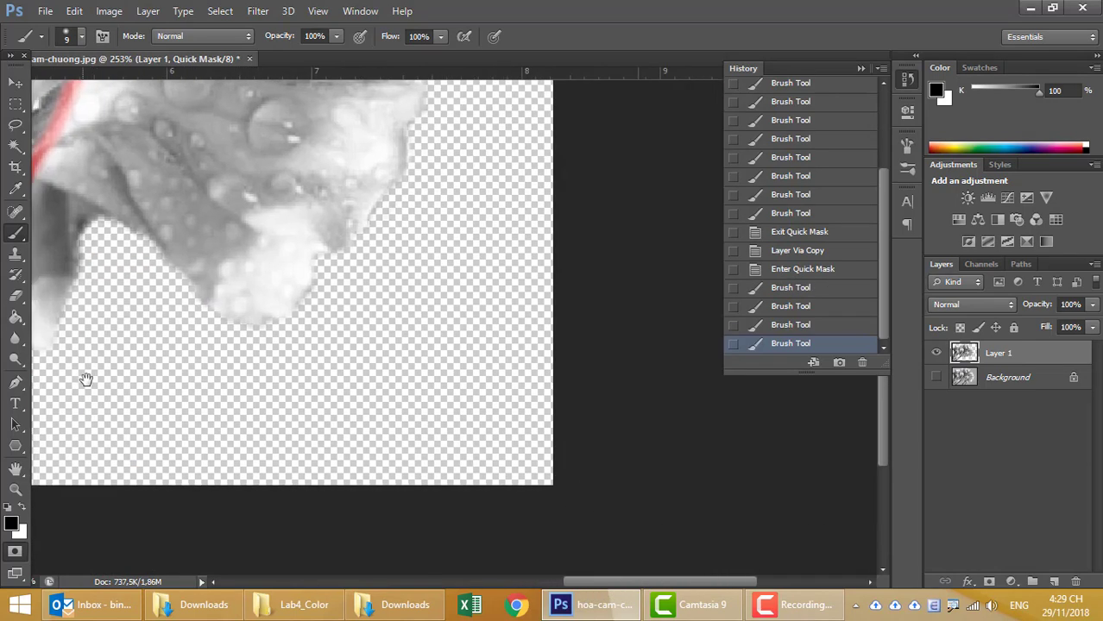
{"action": "scroll", "coordinate": [327, 412], "scroll_direction": "down", "scroll_amount": 1}
{"action": "scroll", "coordinate": [354, 411], "scroll_direction": "down", "scroll_amount": 1}
{"action": "scroll", "coordinate": [353, 412], "scroll_direction": "down", "scroll_amount": 1}
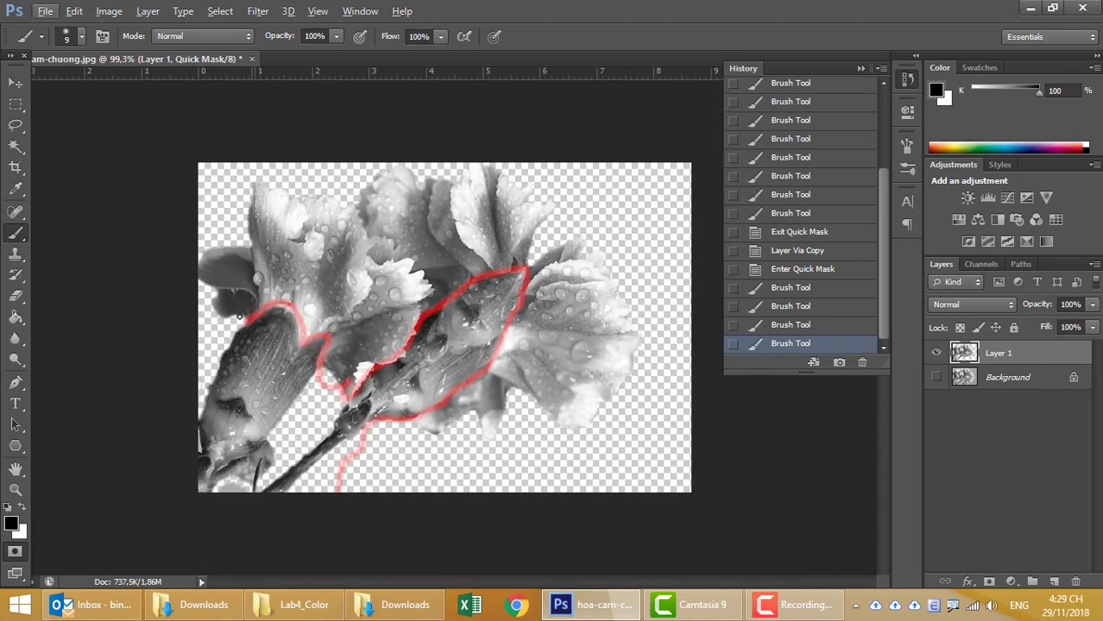
Step: Close the outline to the image edge and Paint Bucket fill everything outside the buds and stem
{"action": "left_click_drag", "start_coordinate": [248, 321], "coordinate": [94, 342]}
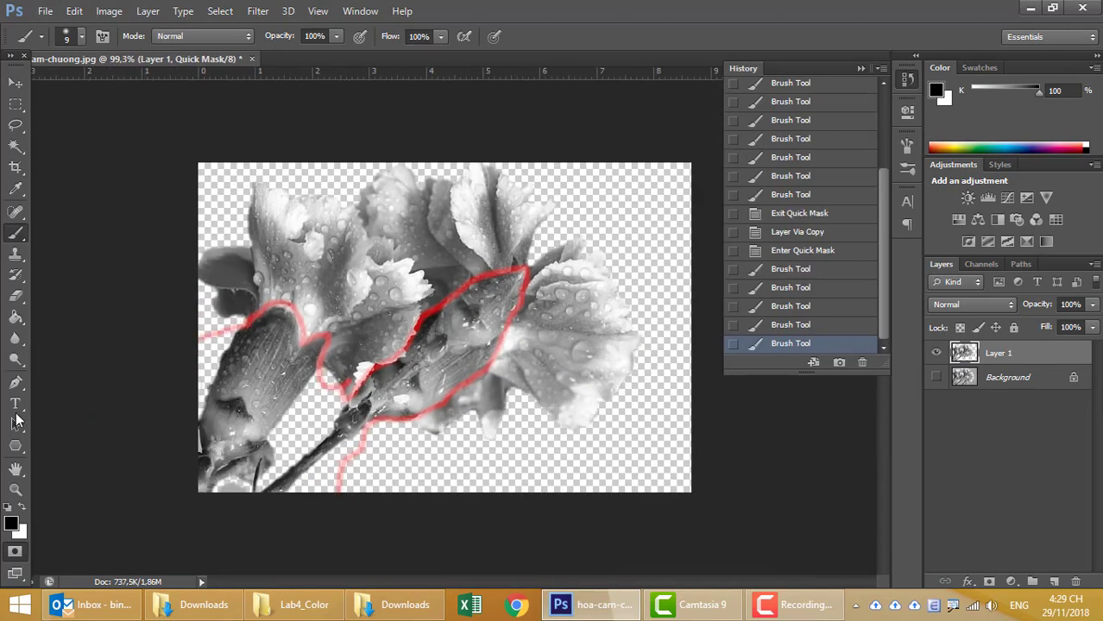
{"action": "left_click", "coordinate": [15, 317]}
{"action": "left_click", "coordinate": [215, 250]}
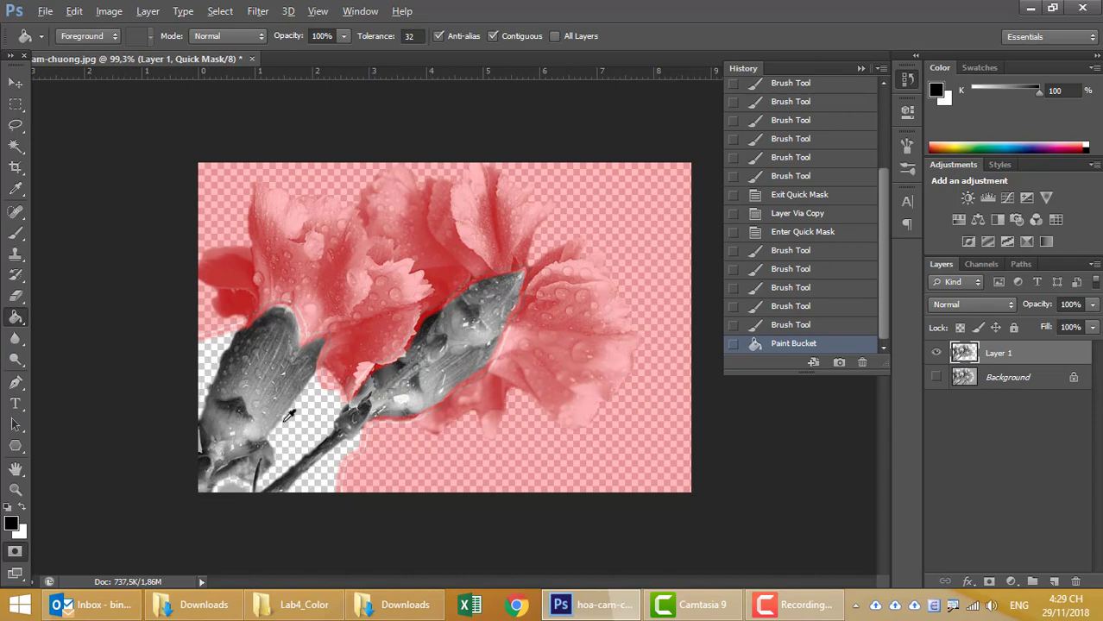
{"action": "scroll", "coordinate": [289, 414], "scroll_direction": "up", "scroll_amount": 5}
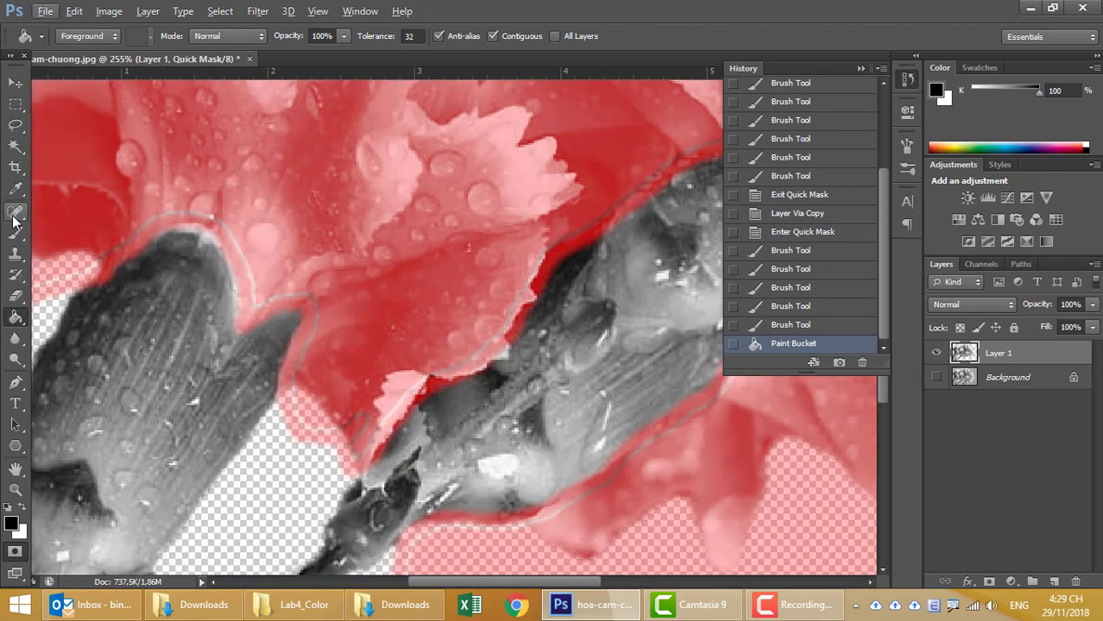
Step: Brush mask over the grey halos around the bud edges and tip, then exit Quick Mask
{"action": "left_click", "coordinate": [16, 234]}
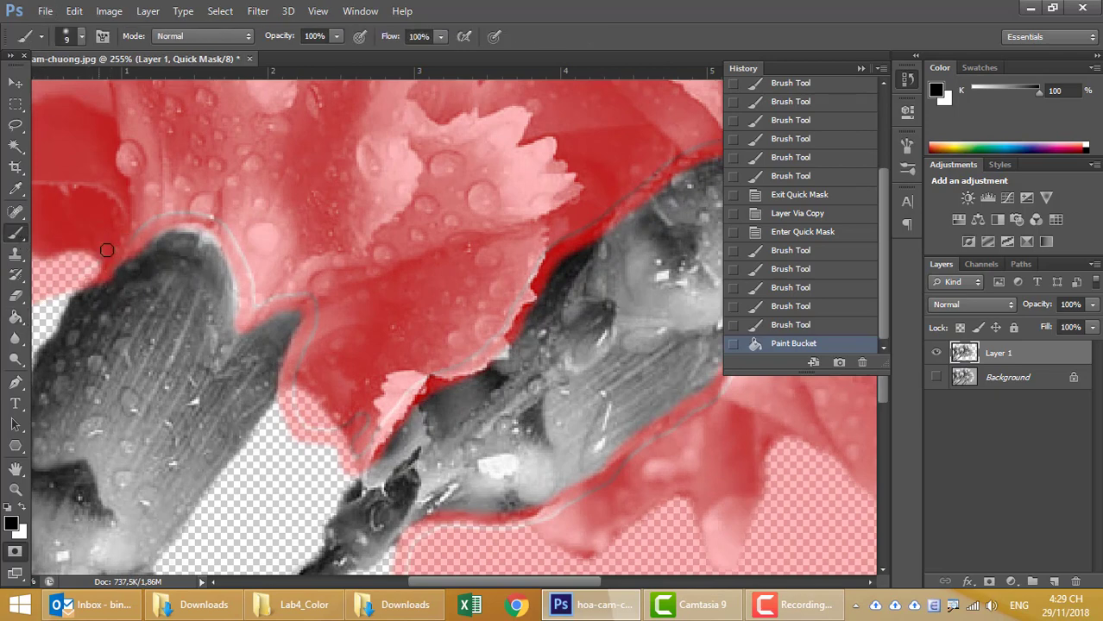
{"action": "mouse_move", "coordinate": [106, 250]}
{"action": "left_mouse_down"}
{"action": "mouse_move", "coordinate": [261, 302]}
{"action": "mouse_move", "coordinate": [362, 450]}
{"action": "mouse_move", "coordinate": [431, 373]}
{"action": "mouse_move", "coordinate": [484, 348]}
{"action": "mouse_move", "coordinate": [529, 269]}
{"action": "mouse_move", "coordinate": [639, 182]}
{"action": "mouse_move", "coordinate": [233, 236]}
{"action": "left_mouse_up"}
{"action": "mouse_move", "coordinate": [296, 253]}
{"action": "left_mouse_down"}
{"action": "mouse_move", "coordinate": [322, 225]}
{"action": "mouse_move", "coordinate": [396, 209]}
{"action": "mouse_move", "coordinate": [302, 238]}
{"action": "left_mouse_up"}
{"action": "mouse_move", "coordinate": [367, 225]}
{"action": "left_mouse_down"}
{"action": "mouse_move", "coordinate": [473, 211]}
{"action": "mouse_move", "coordinate": [451, 308]}
{"action": "mouse_move", "coordinate": [396, 398]}
{"action": "mouse_move", "coordinate": [452, 268]}
{"action": "mouse_move", "coordinate": [419, 346]}
{"action": "mouse_move", "coordinate": [315, 424]}
{"action": "mouse_move", "coordinate": [263, 453]}
{"action": "mouse_move", "coordinate": [133, 483]}
{"action": "mouse_move", "coordinate": [251, 337]}
{"action": "left_mouse_up"}
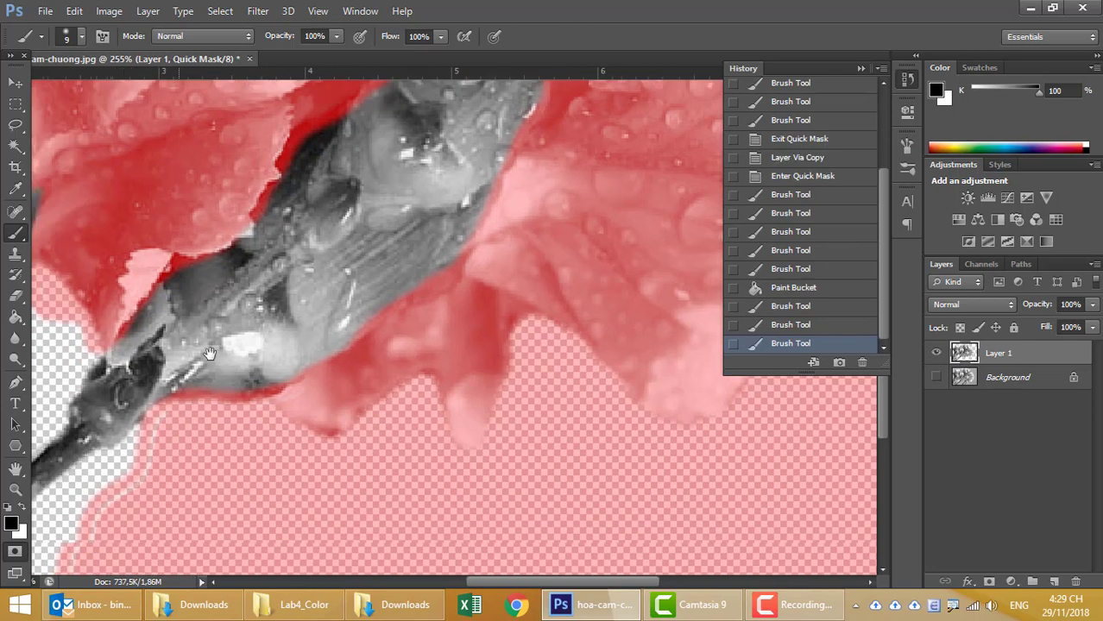
{"action": "mouse_move", "coordinate": [165, 460]}
{"action": "left_mouse_down"}
{"action": "mouse_move", "coordinate": [203, 402]}
{"action": "mouse_move", "coordinate": [161, 490]}
{"action": "left_mouse_up"}
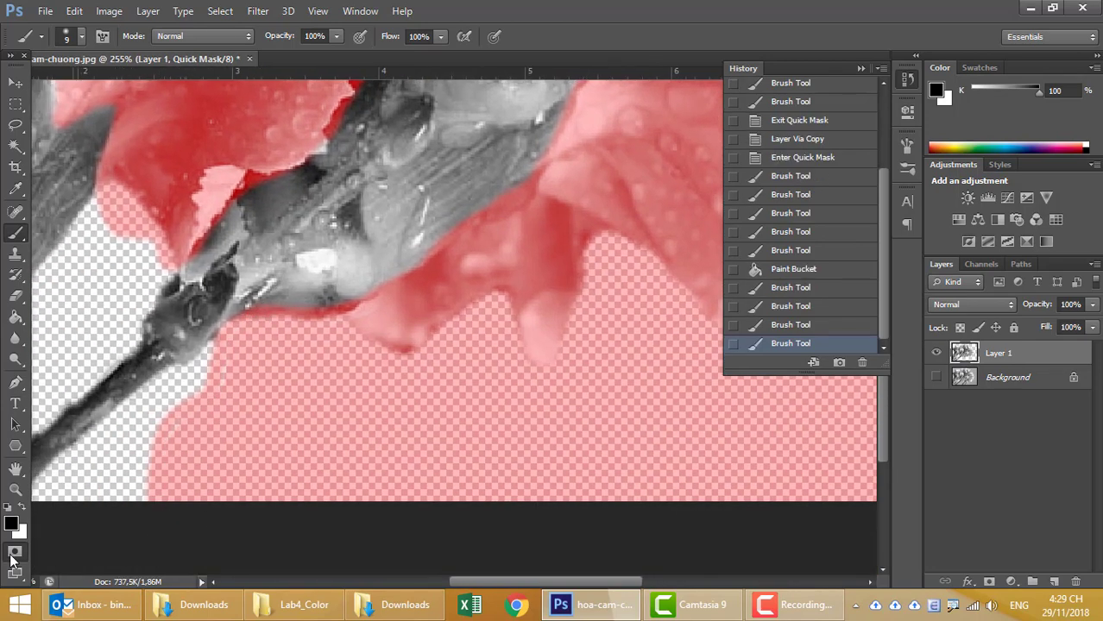
{"action": "left_click", "coordinate": [15, 552]}
{"action": "scroll", "coordinate": [349, 399], "scroll_direction": "down", "scroll_amount": 3}
Step: Copy the selected buds and stem from Layer 1 to Layer 2, check it, and reselect Layer 1
{"action": "scroll", "coordinate": [357, 394], "scroll_direction": "down", "scroll_amount": 2}
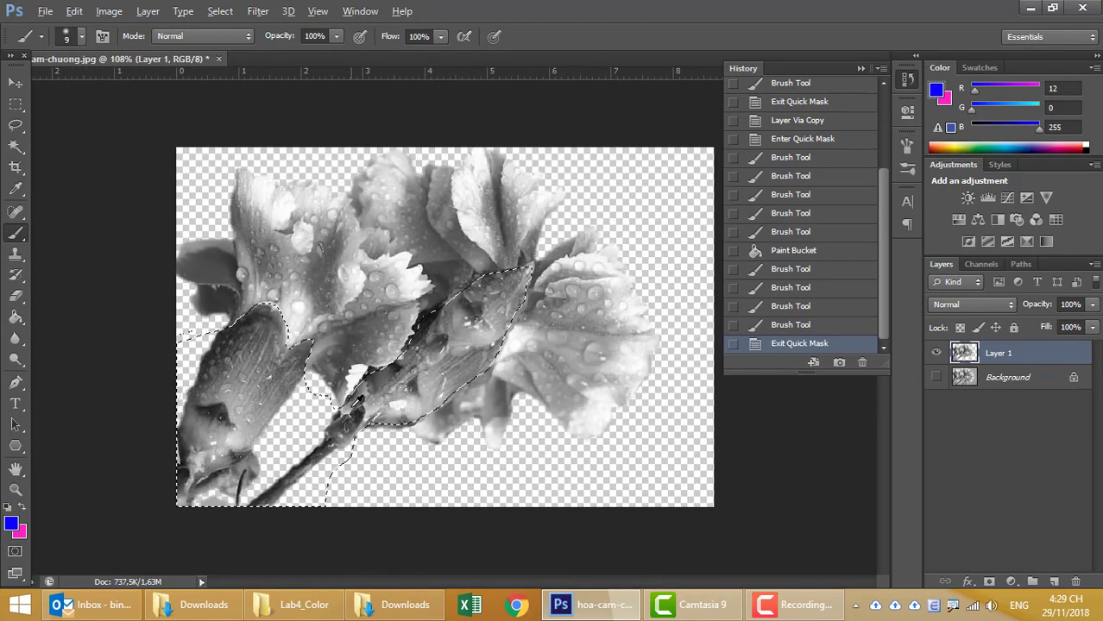
{"action": "key", "text": "alt"}
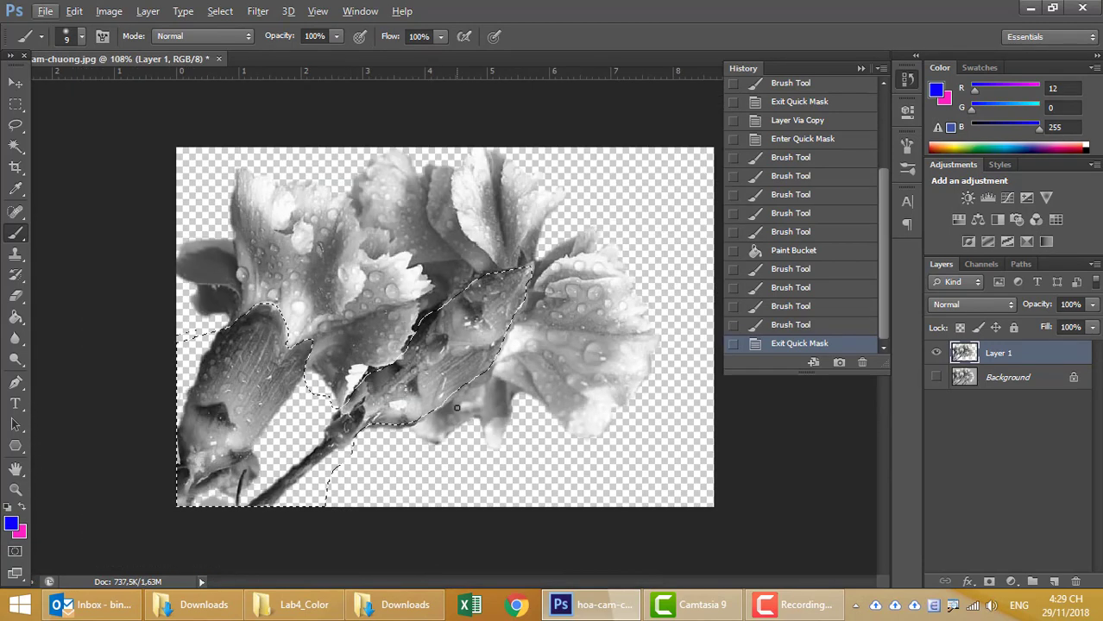
{"action": "left_click", "coordinate": [1001, 377]}
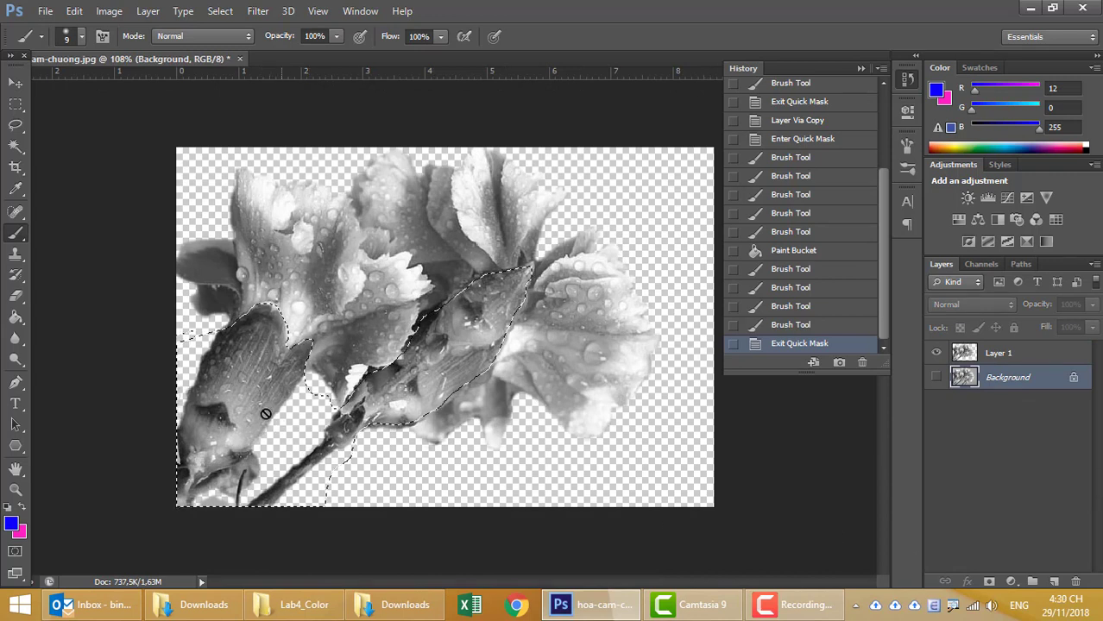
{"action": "left_click", "coordinate": [1001, 356]}
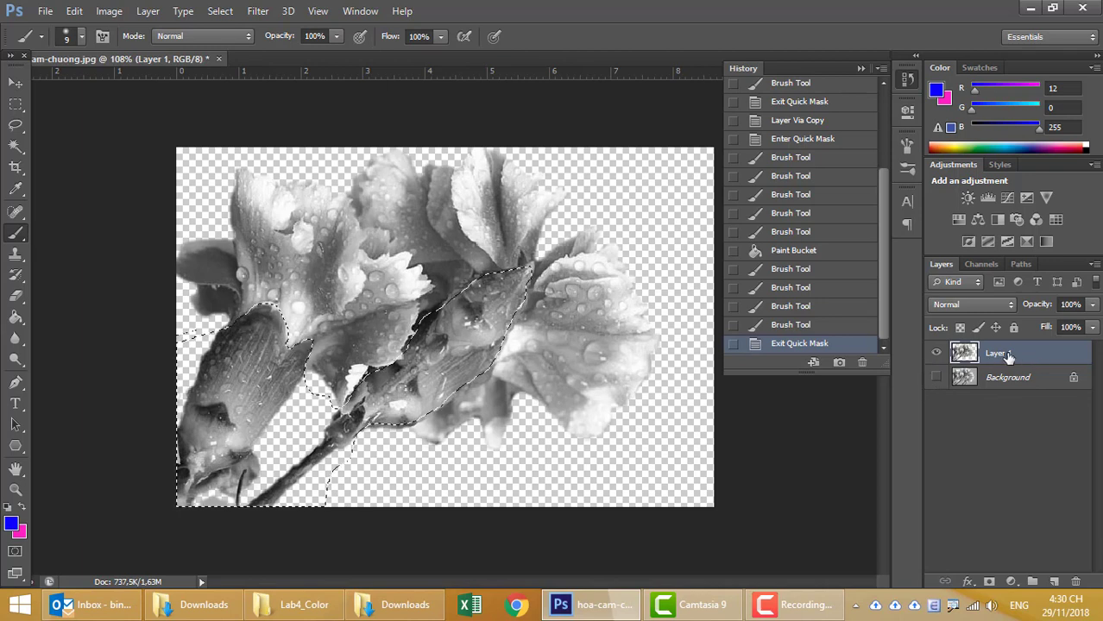
{"action": "key", "text": "ctrl+j"}
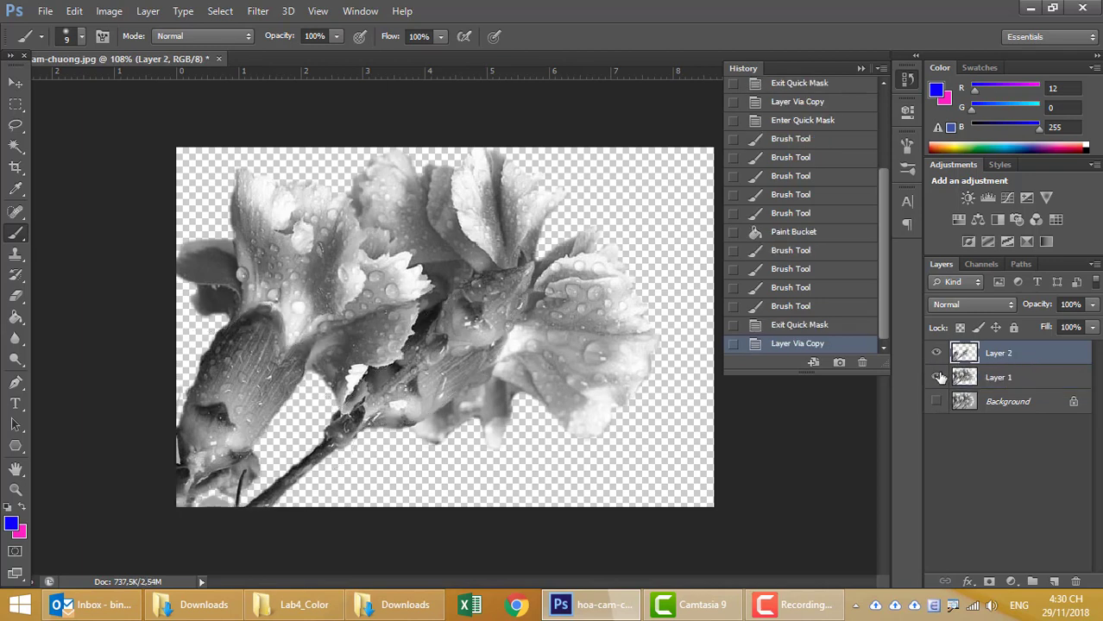
{"action": "left_click", "coordinate": [936, 377]}
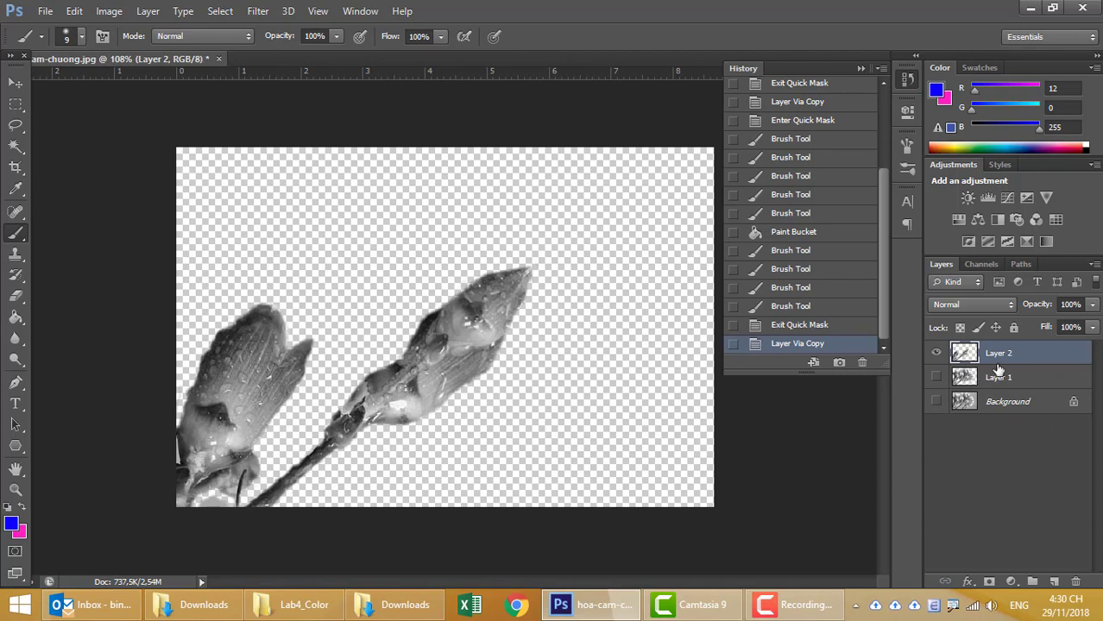
{"action": "left_click", "coordinate": [967, 381]}
{"action": "left_click", "coordinate": [935, 377]}
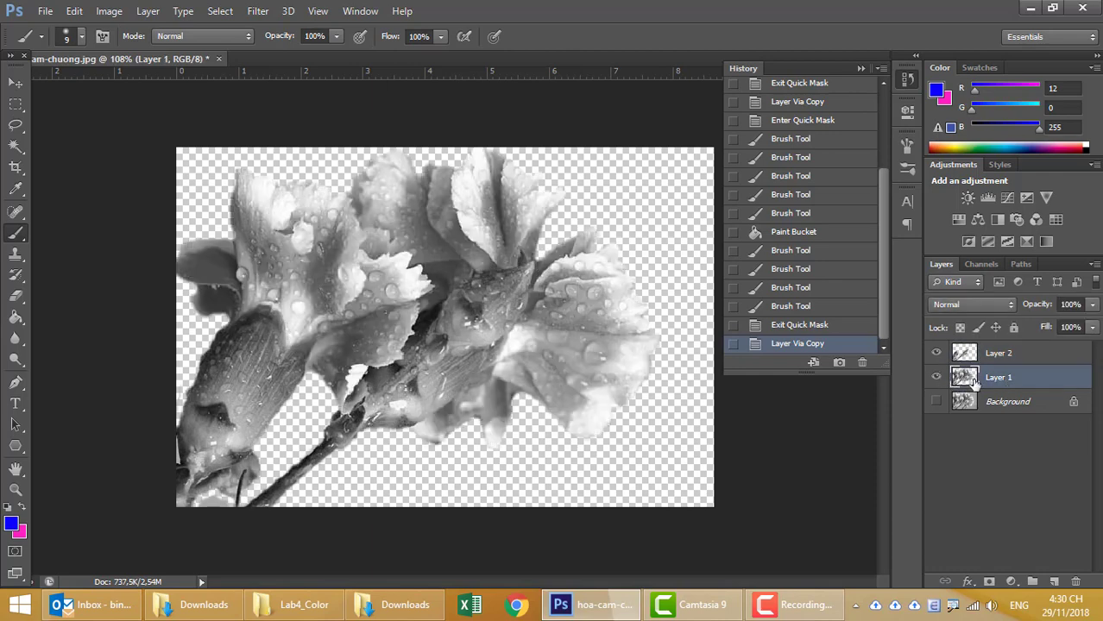
Step: Colorize Layer 1 magenta with Hue 300, Saturation 84, Lightness +12
{"action": "key", "text": "ctrl+u"}
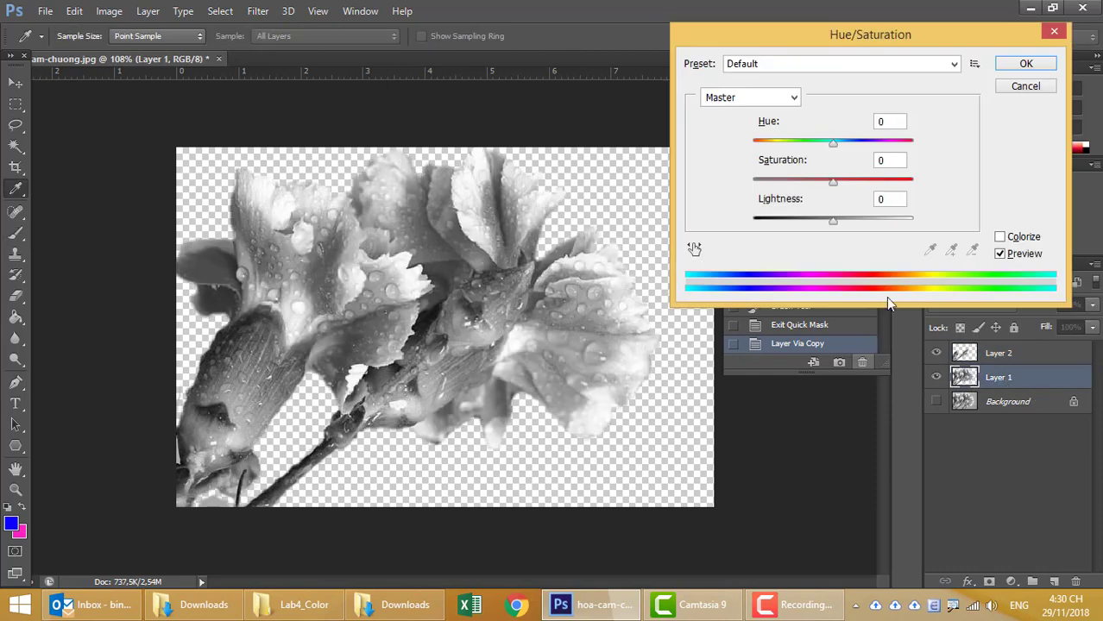
{"action": "left_click_drag", "start_coordinate": [832, 142], "coordinate": [887, 145]}
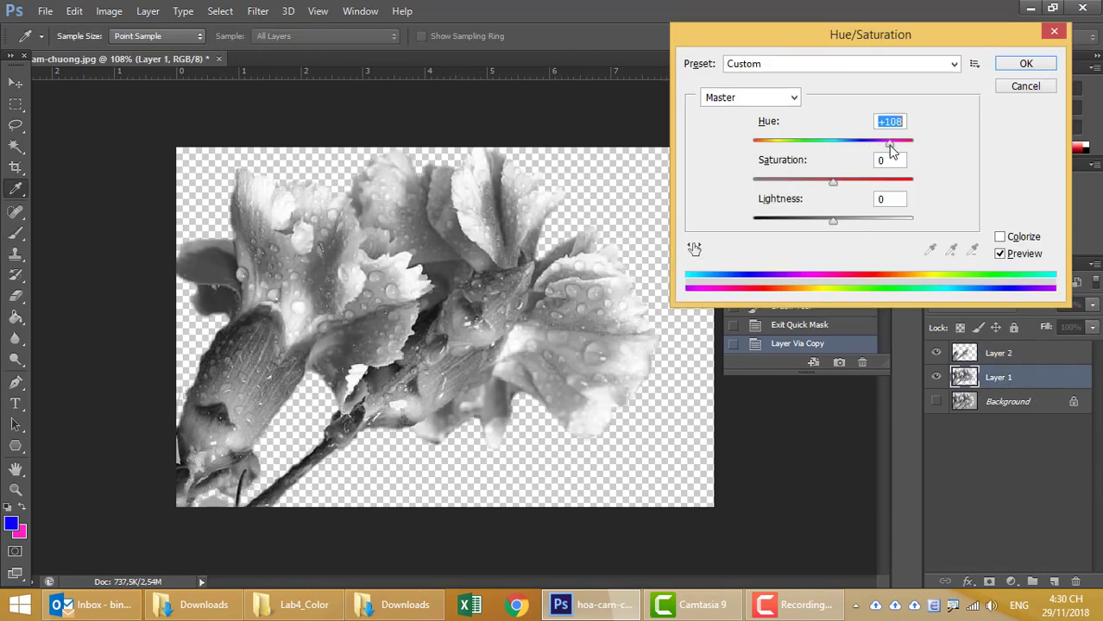
{"action": "left_click", "coordinate": [999, 237]}
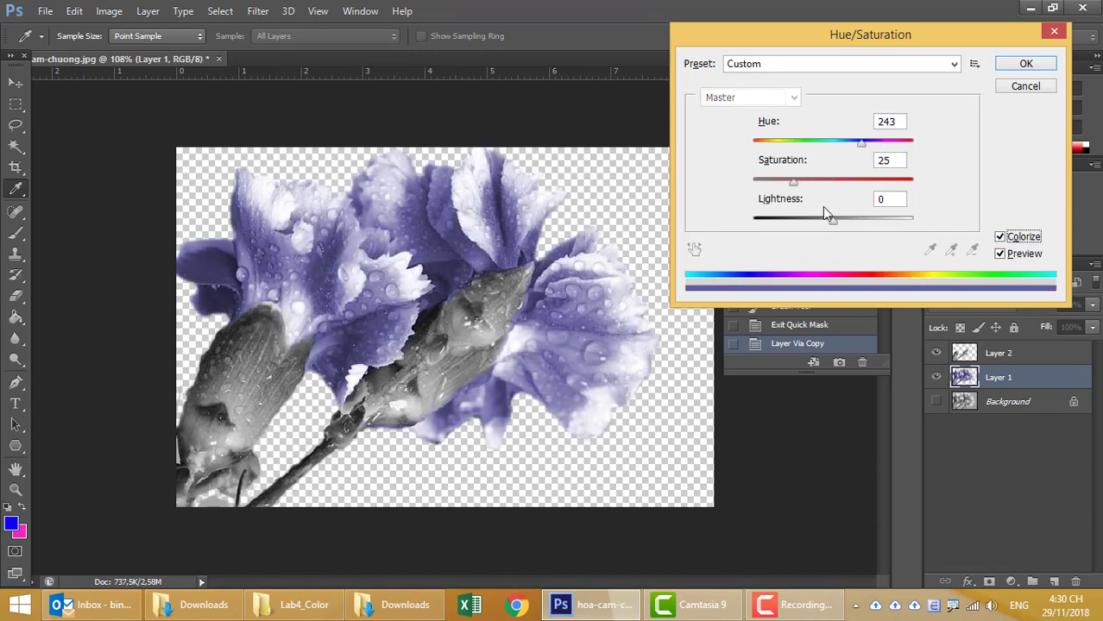
{"action": "left_click_drag", "start_coordinate": [793, 182], "coordinate": [859, 184]}
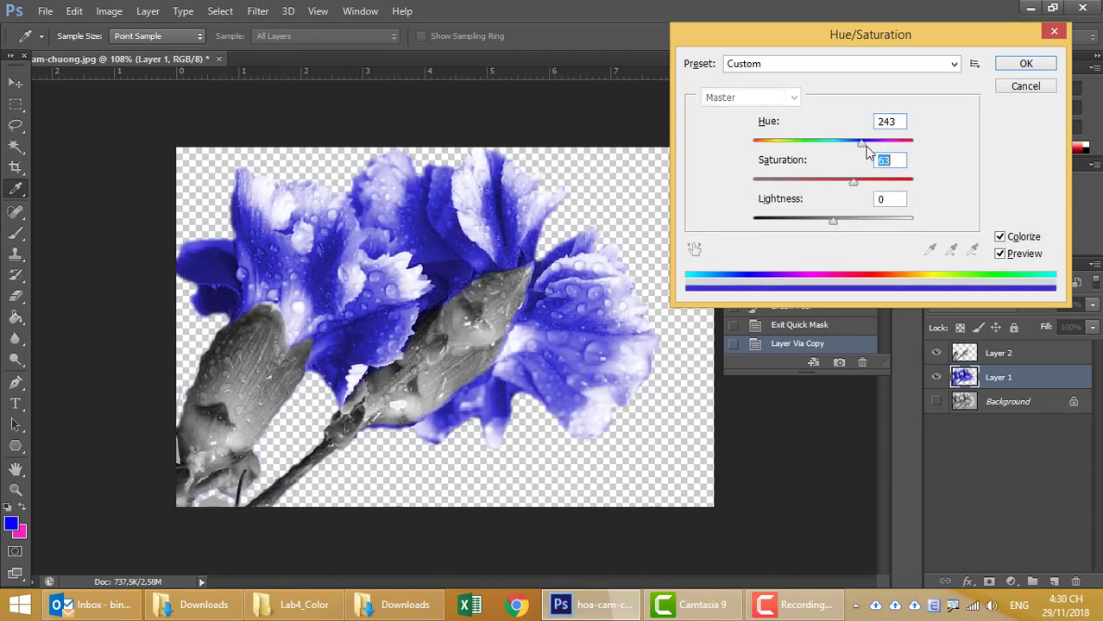
{"action": "left_click_drag", "start_coordinate": [863, 142], "coordinate": [889, 146]}
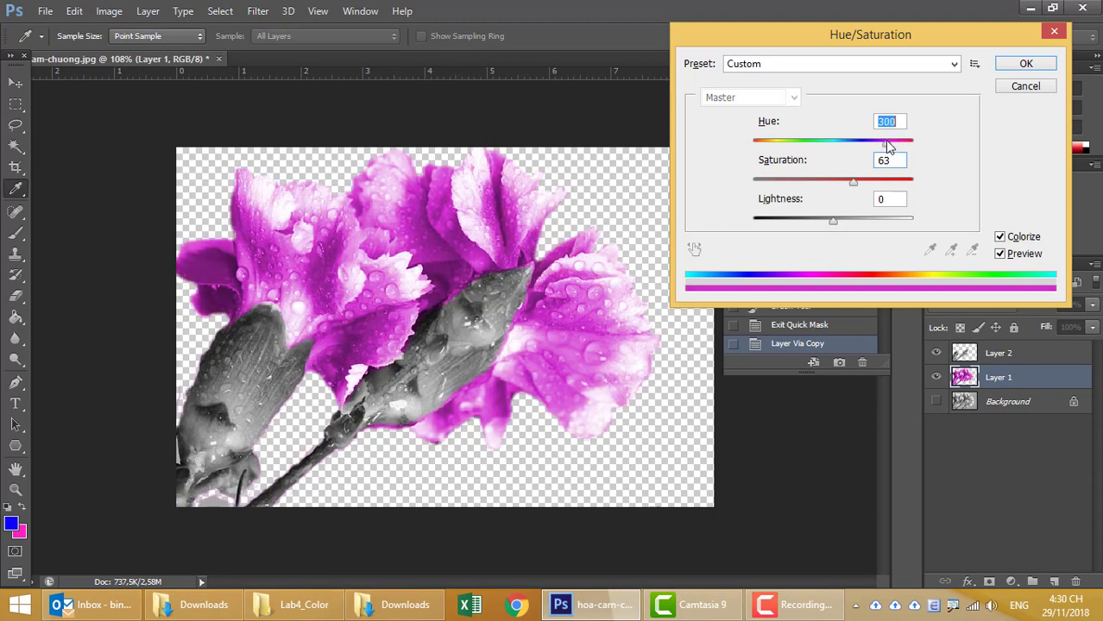
{"action": "left_click_drag", "start_coordinate": [854, 182], "coordinate": [886, 181]}
{"action": "mouse_move", "coordinate": [833, 223]}
{"action": "left_mouse_down"}
{"action": "mouse_move", "coordinate": [844, 226]}
{"action": "mouse_move", "coordinate": [836, 222]}
{"action": "left_mouse_up"}
{"action": "left_click", "coordinate": [1004, 73]}
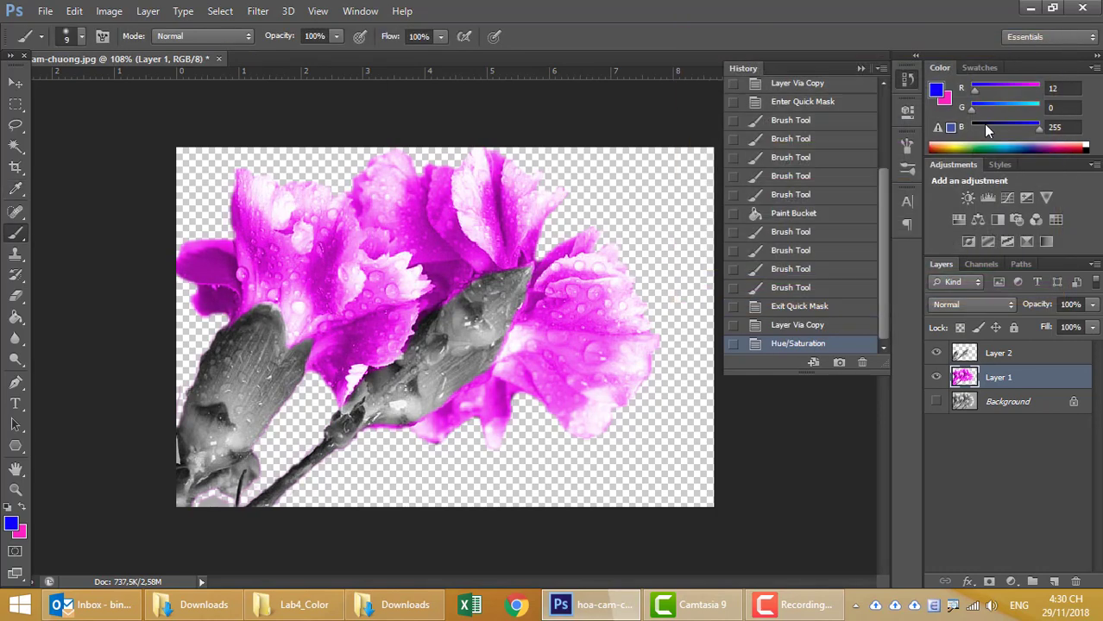
{"action": "left_click", "coordinate": [989, 359]}
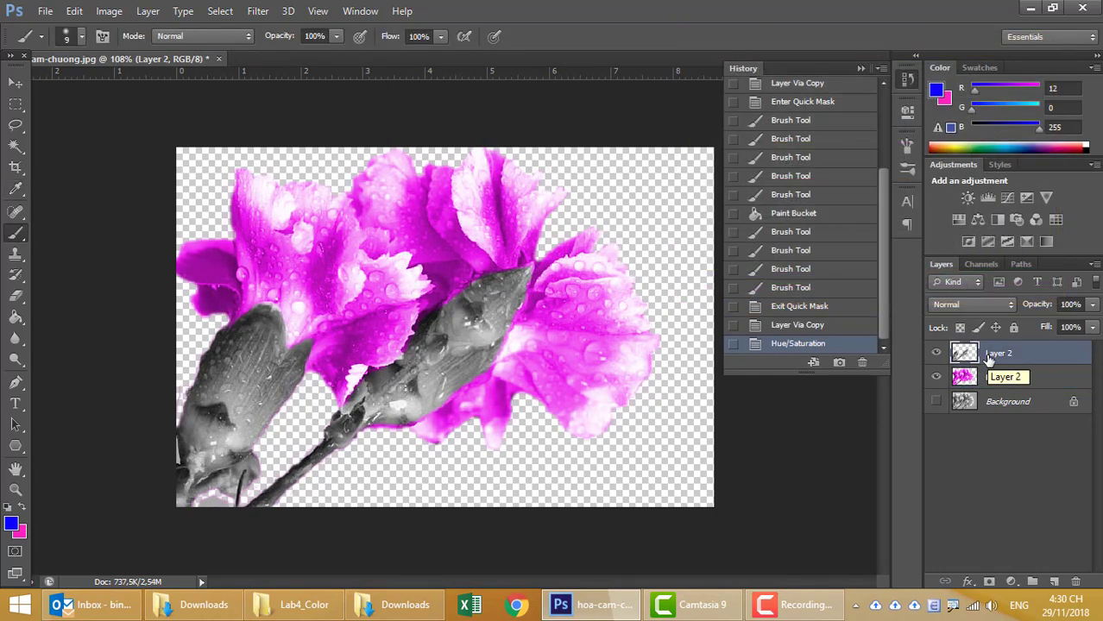
Step: Colorize Layer 2 green with Hue 113, Saturation 84, Lightness +12
{"action": "key", "text": "ctrl+u"}
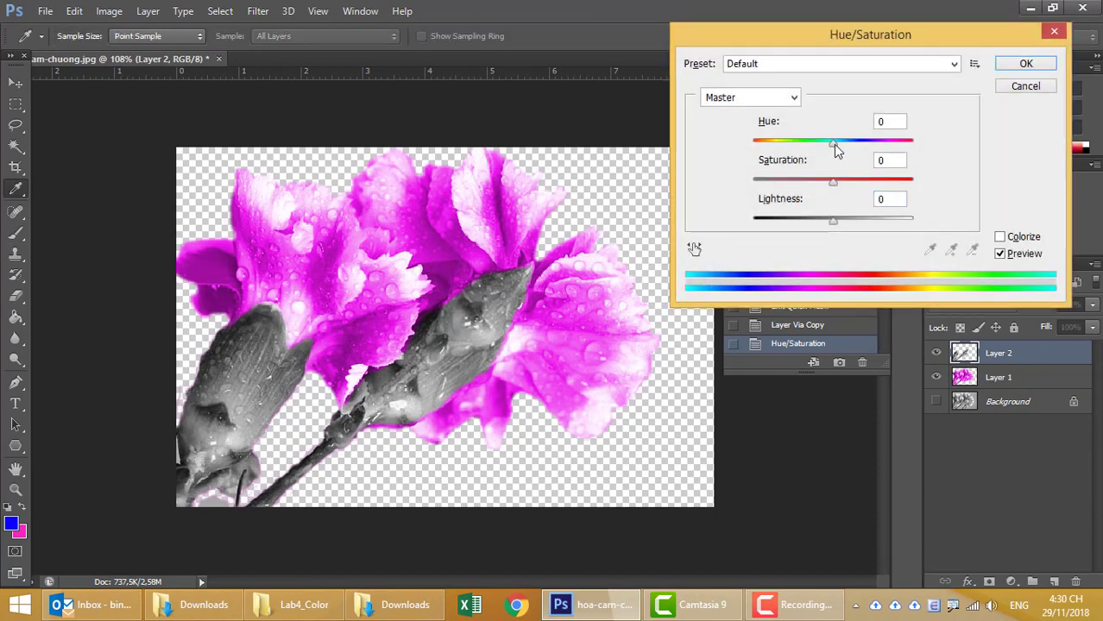
{"action": "left_click", "coordinate": [1000, 237]}
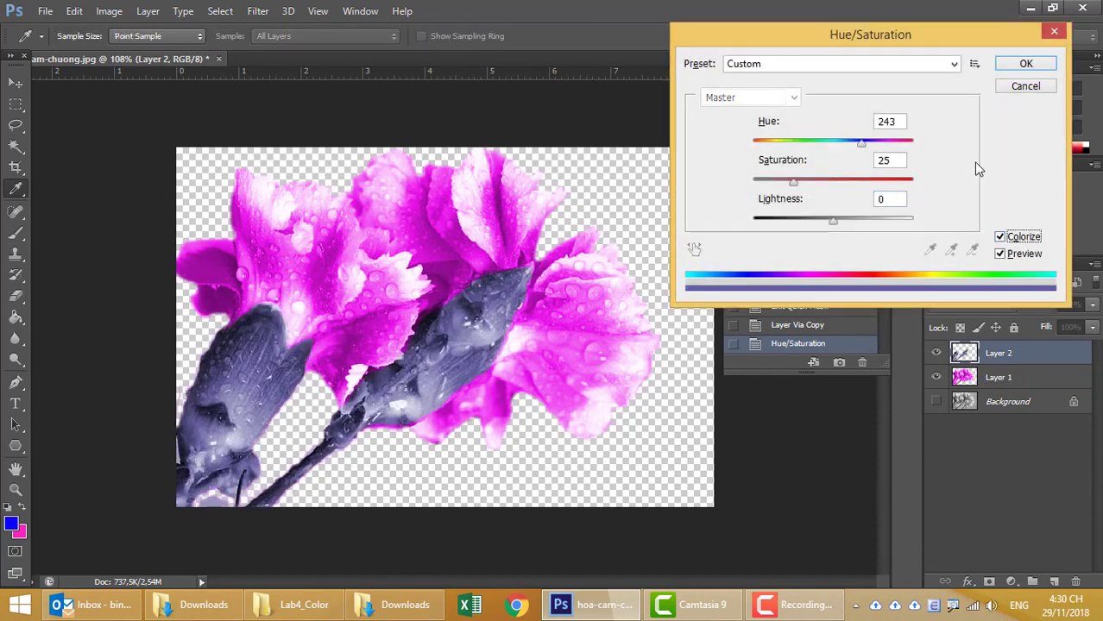
{"action": "mouse_move", "coordinate": [861, 142]}
{"action": "left_mouse_down"}
{"action": "mouse_move", "coordinate": [821, 145]}
{"action": "mouse_move", "coordinate": [803, 179]}
{"action": "mouse_move", "coordinate": [886, 181]}
{"action": "left_mouse_up"}
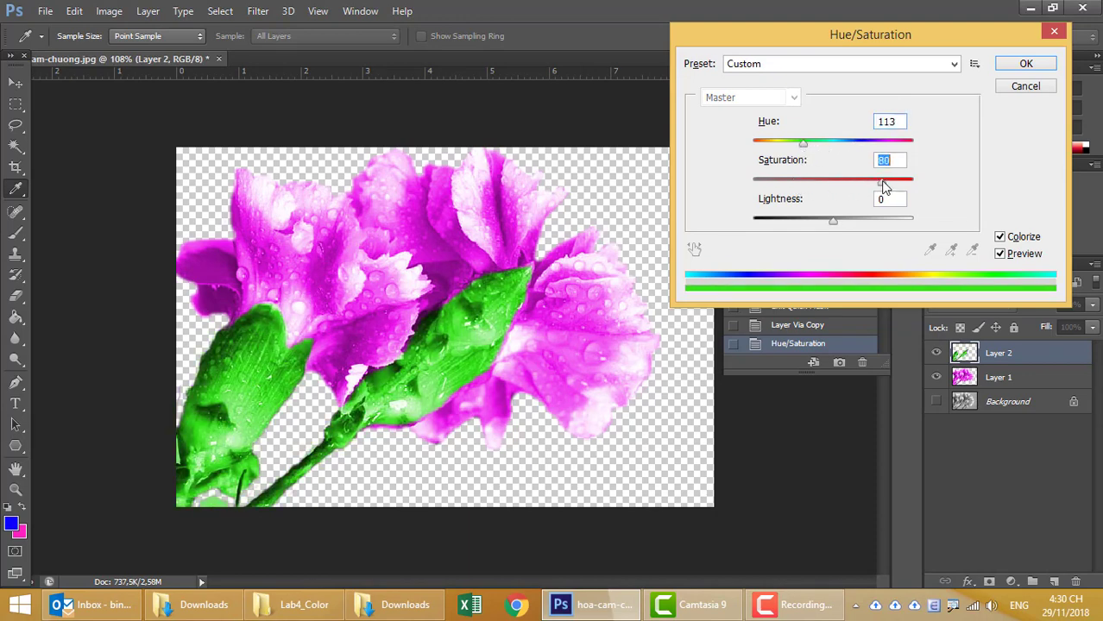
{"action": "left_click_drag", "start_coordinate": [831, 222], "coordinate": [835, 220]}
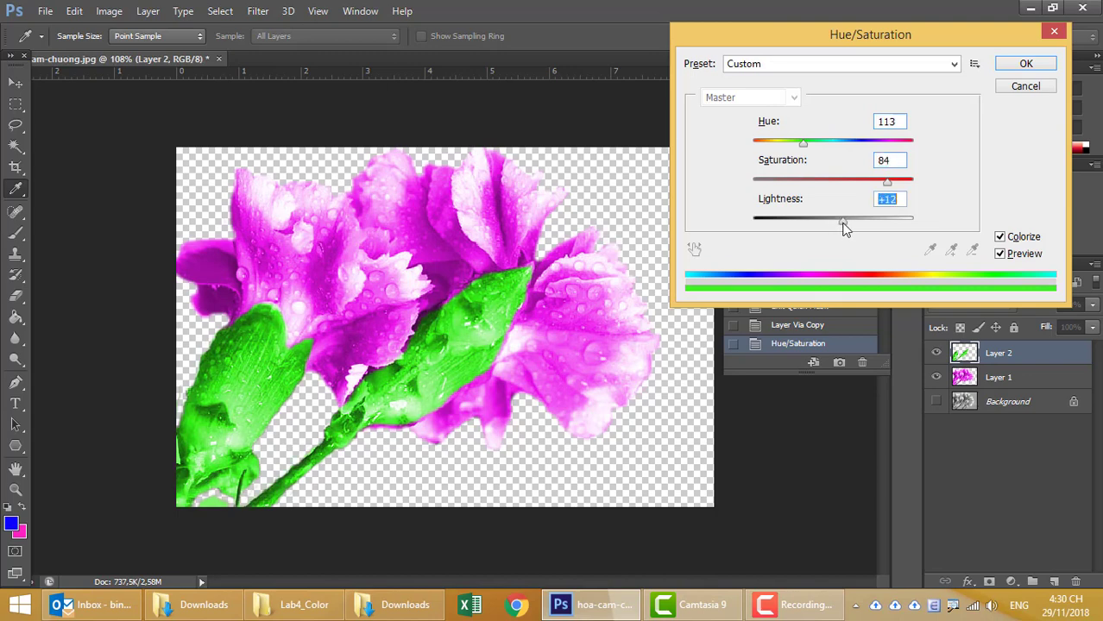
{"action": "left_click", "coordinate": [1024, 65]}
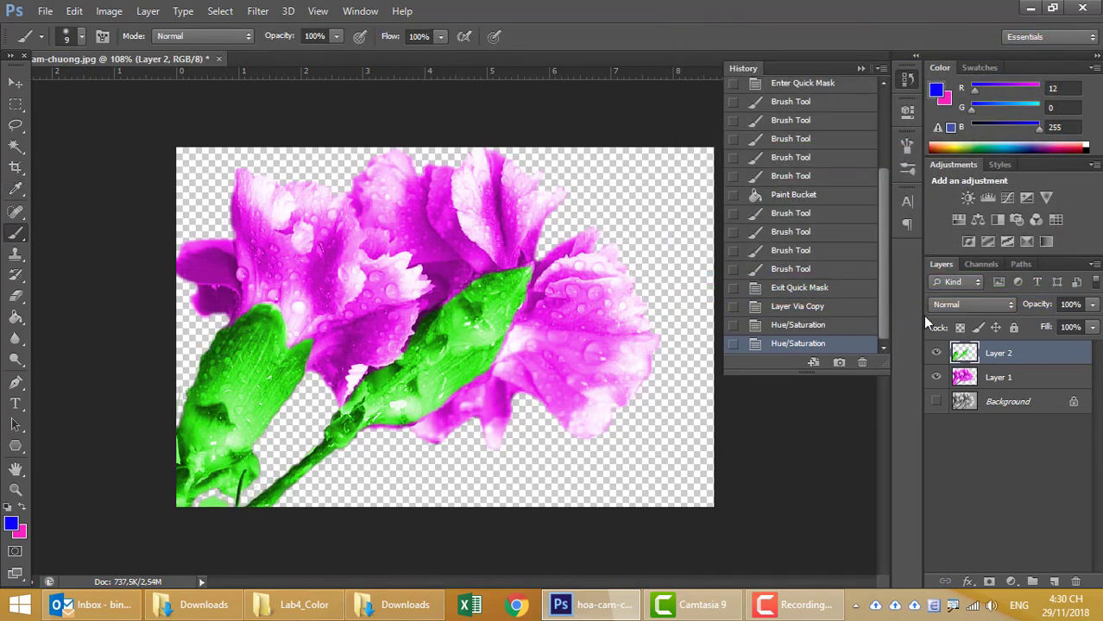